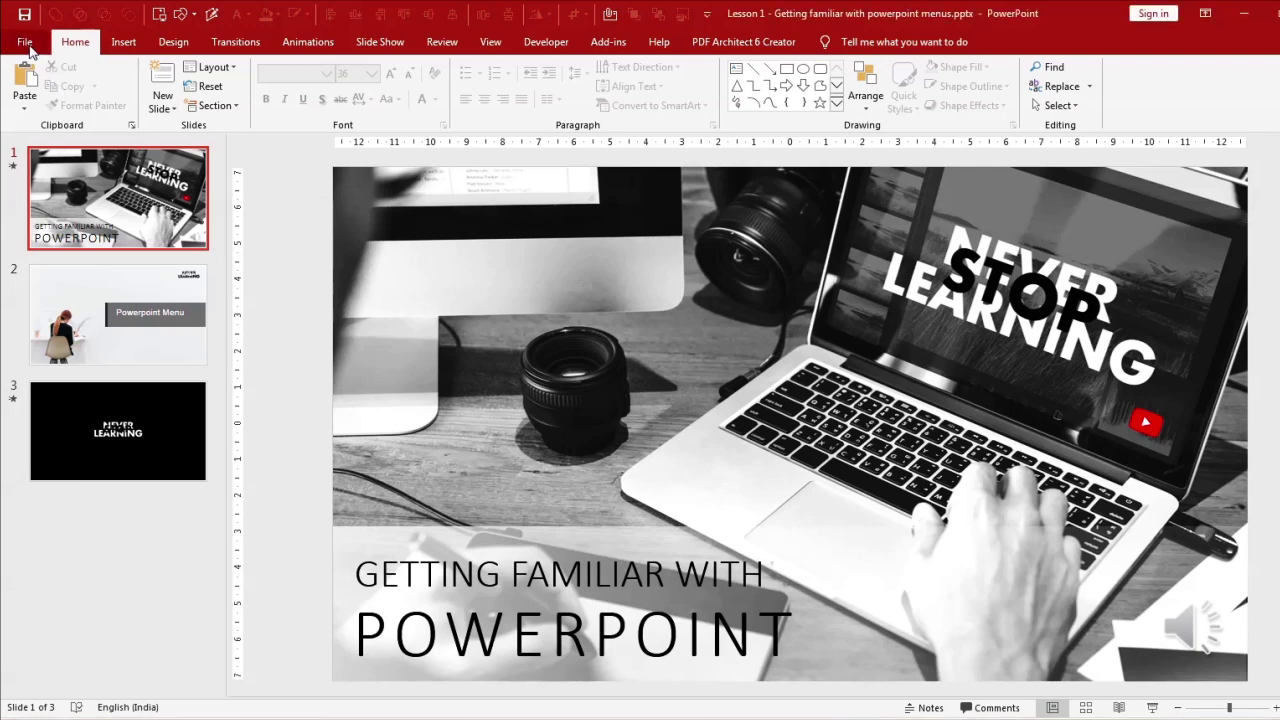
- Return from the File view and select the Powerpoint Menu title on slide 2
{"action": "left_click", "coordinate": [28, 46]}
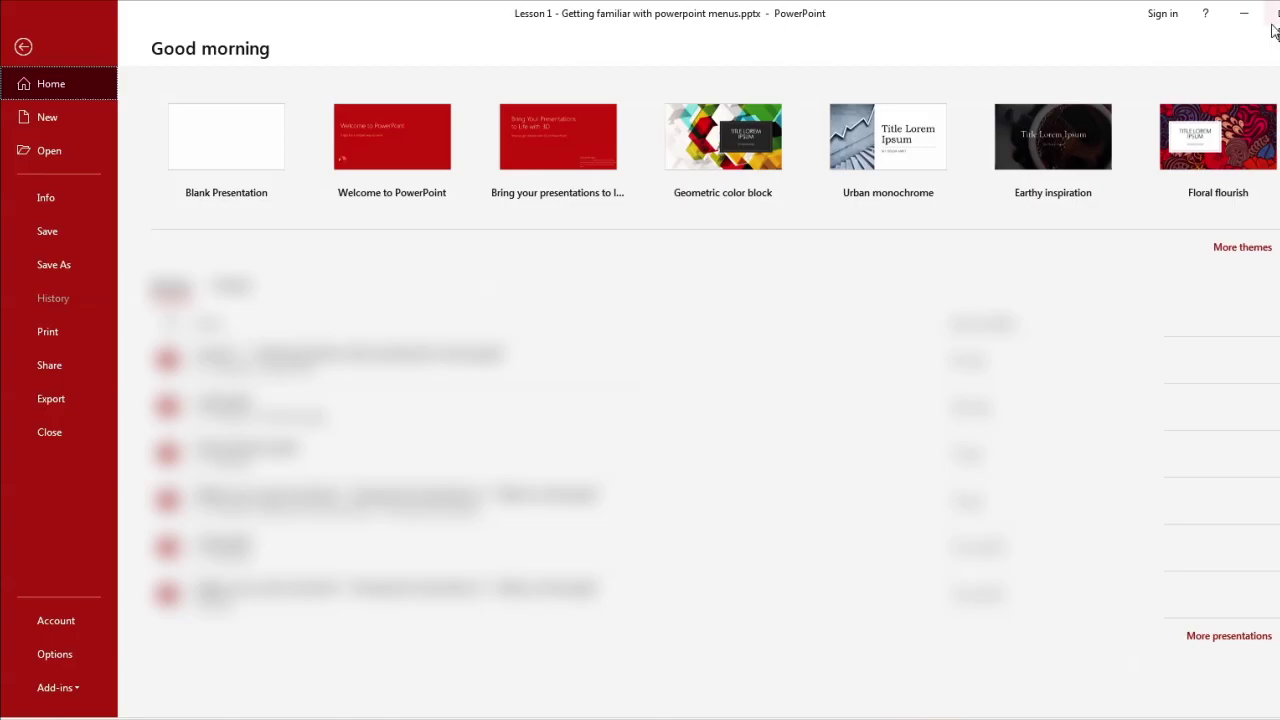
{"action": "key", "text": "Escape"}
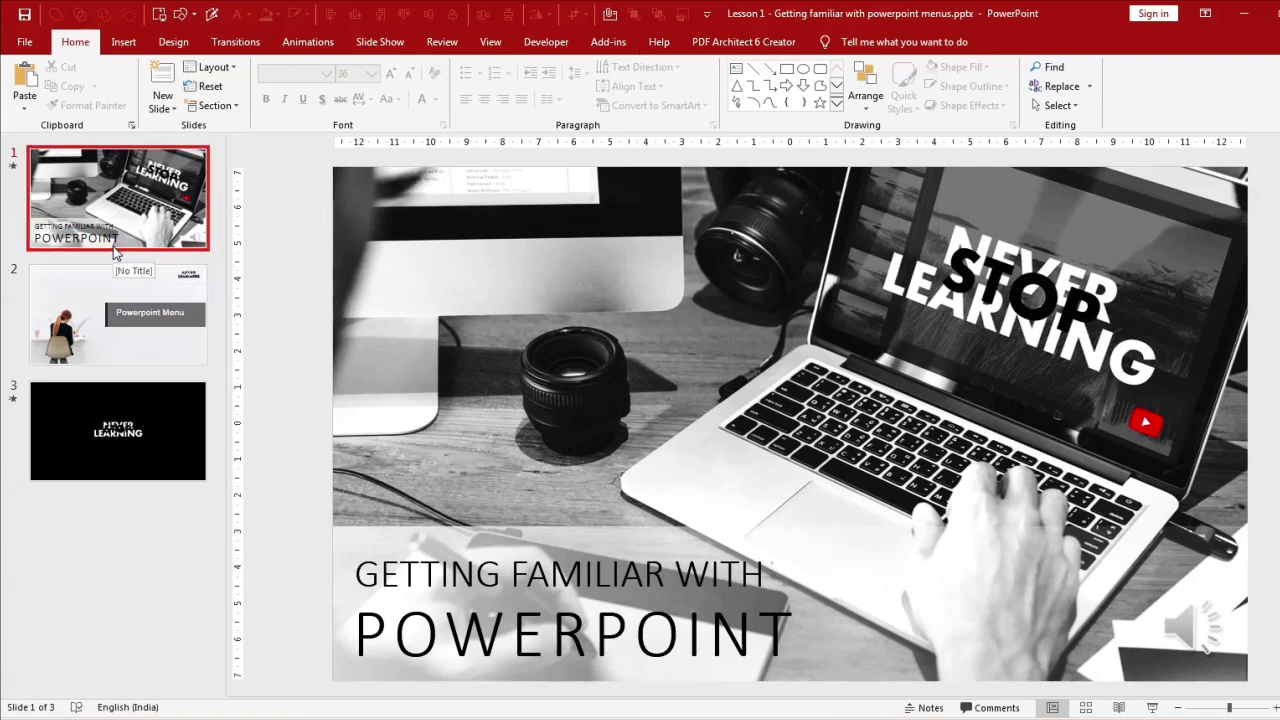
{"action": "left_click", "coordinate": [86, 284]}
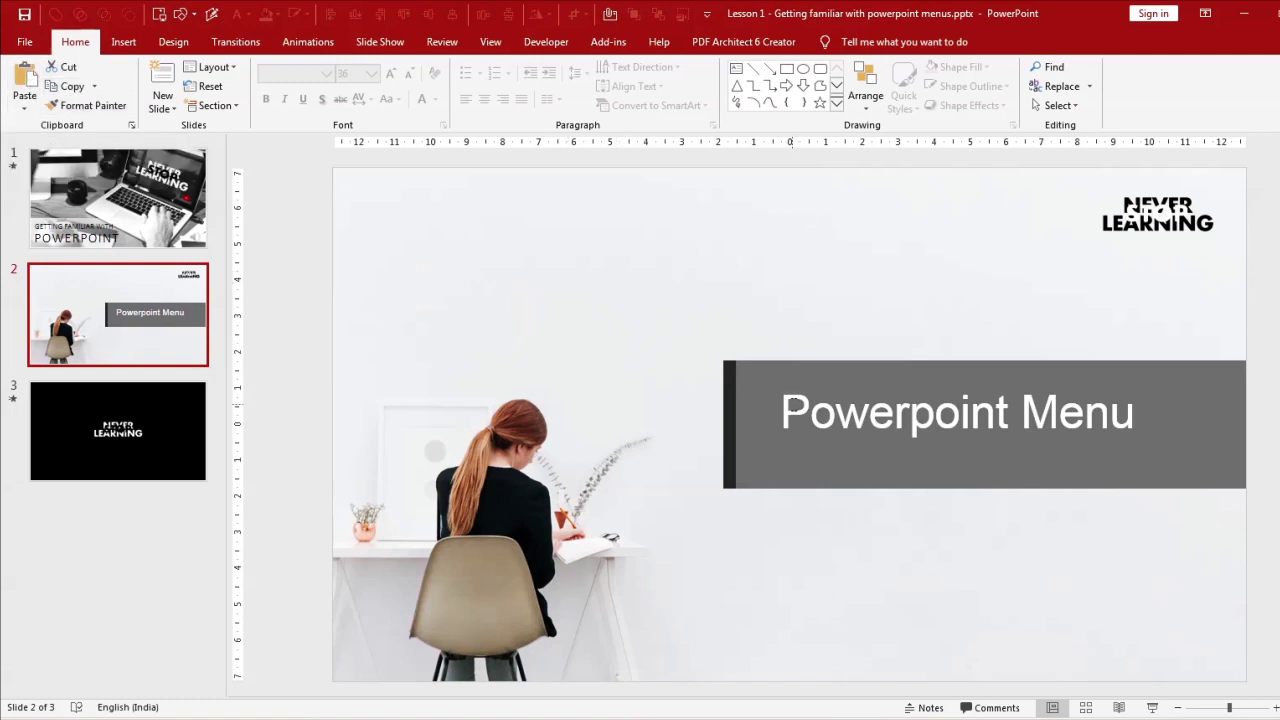
{"action": "left_click", "coordinate": [795, 378]}
- Select the laptop photo on slide 1 and bring up Paste Special
{"action": "left_click", "coordinate": [100, 187]}
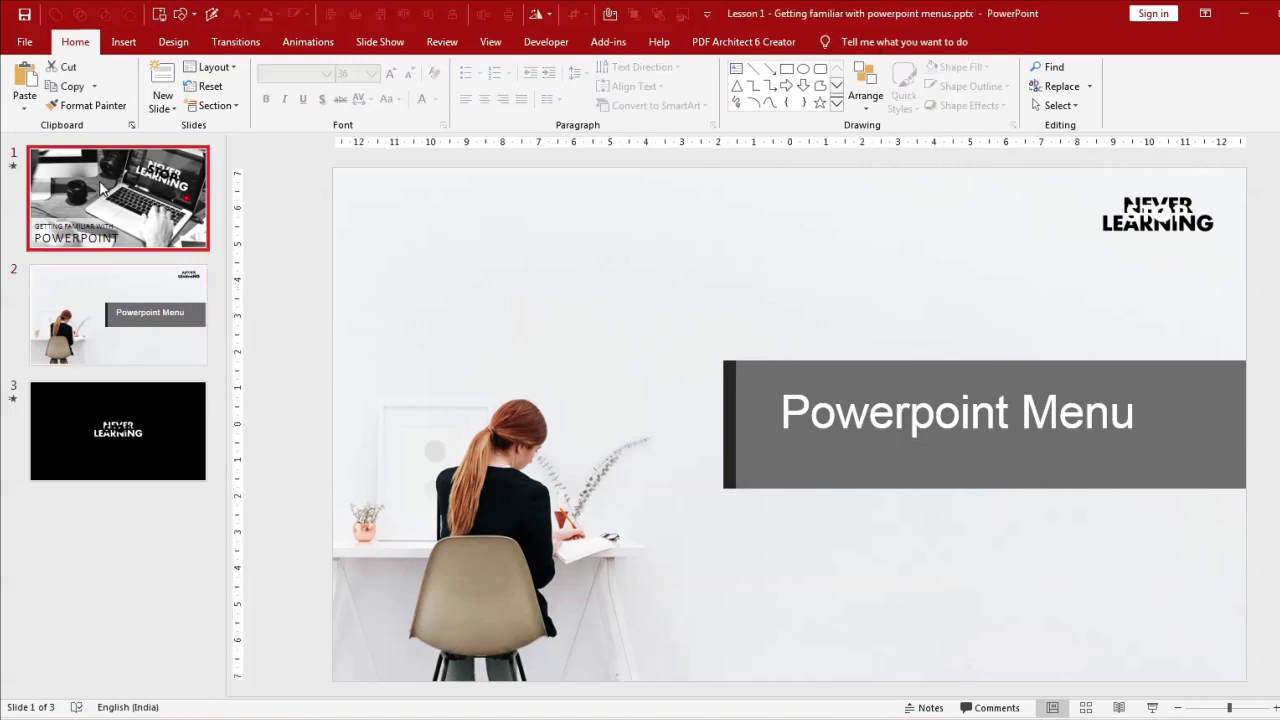
{"action": "left_click", "coordinate": [648, 302]}
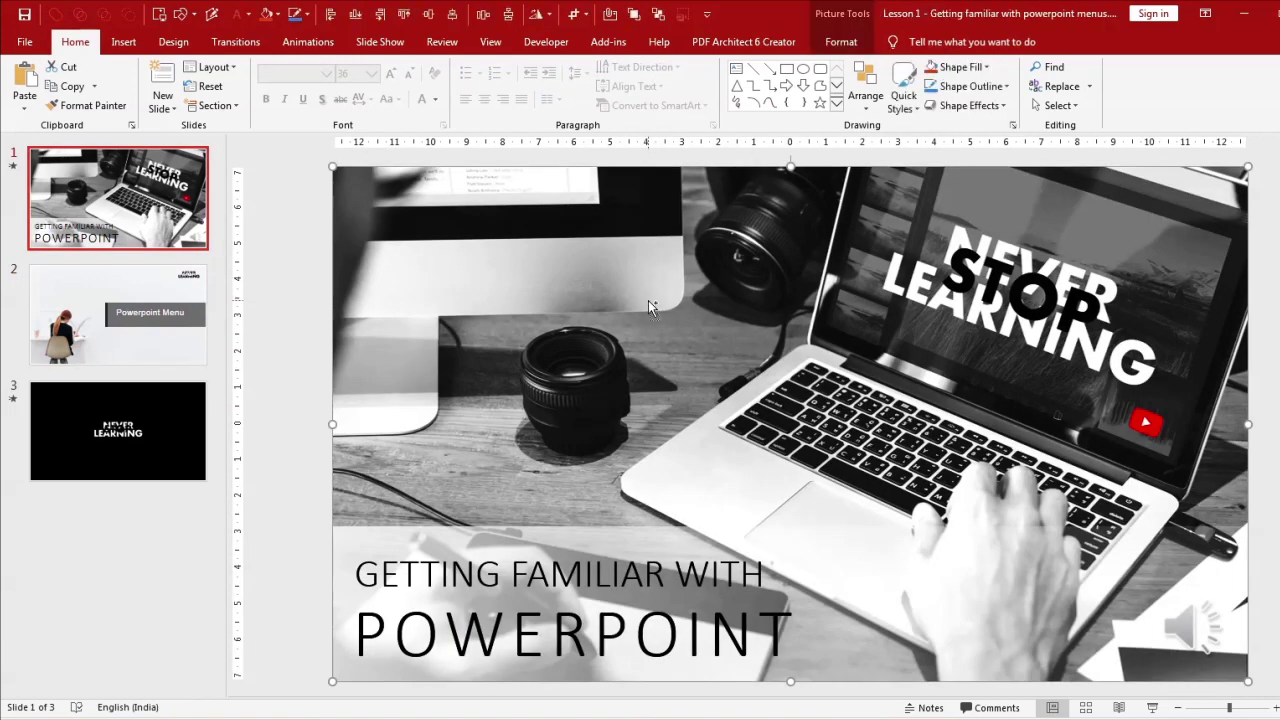
{"action": "left_click", "coordinate": [22, 100]}
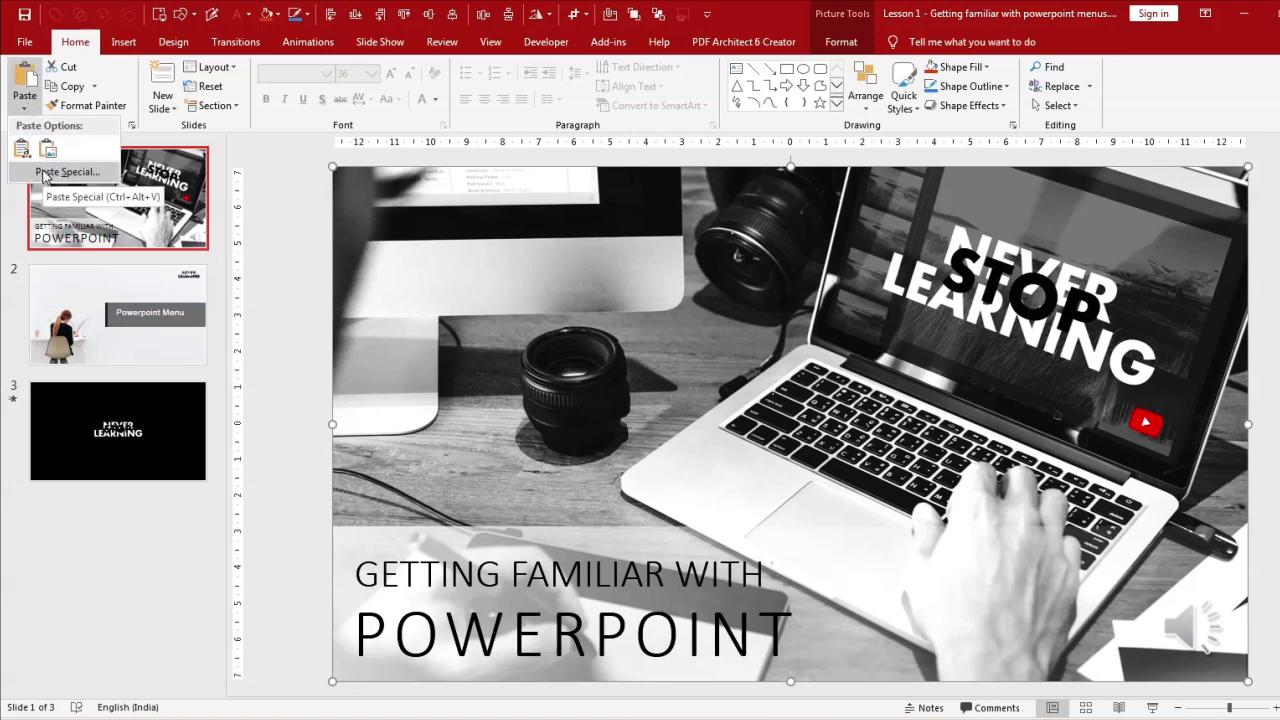
{"action": "left_click", "coordinate": [60, 172]}
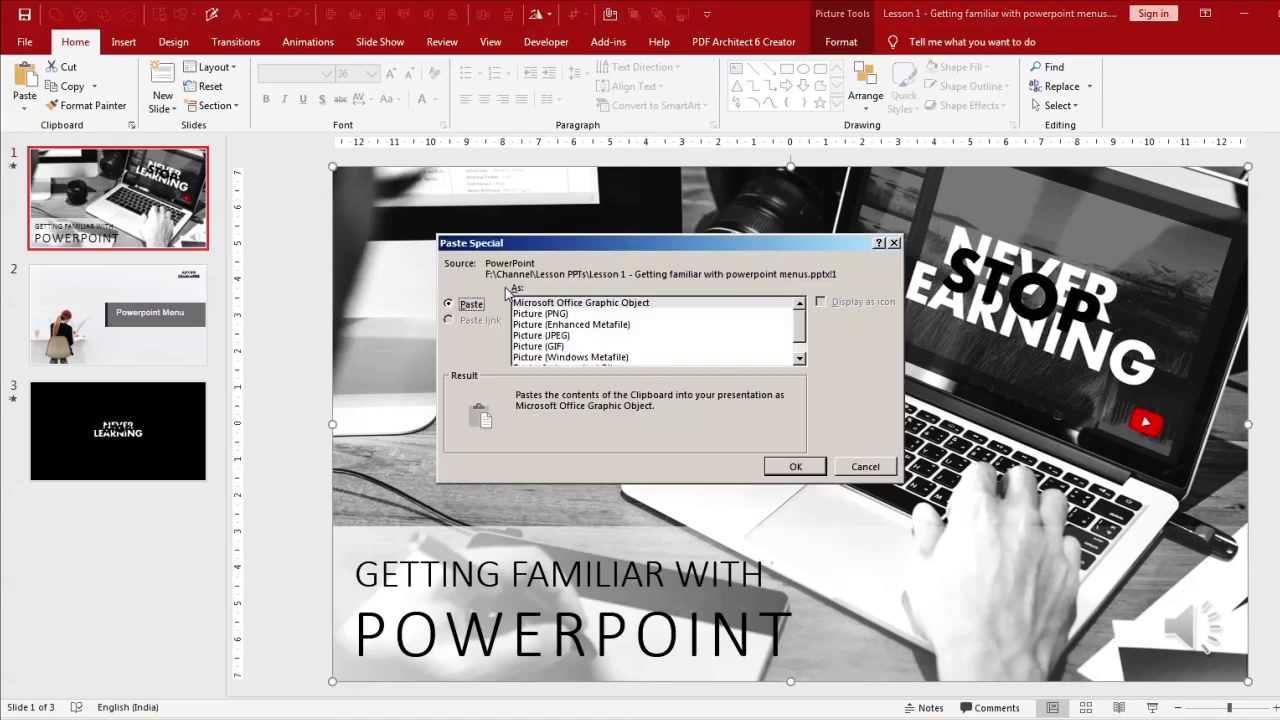
- Preview Enhanced Metafile, PNG and JPEG formats, cancel without pasting, and return to slide 2
{"action": "left_click", "coordinate": [557, 324]}
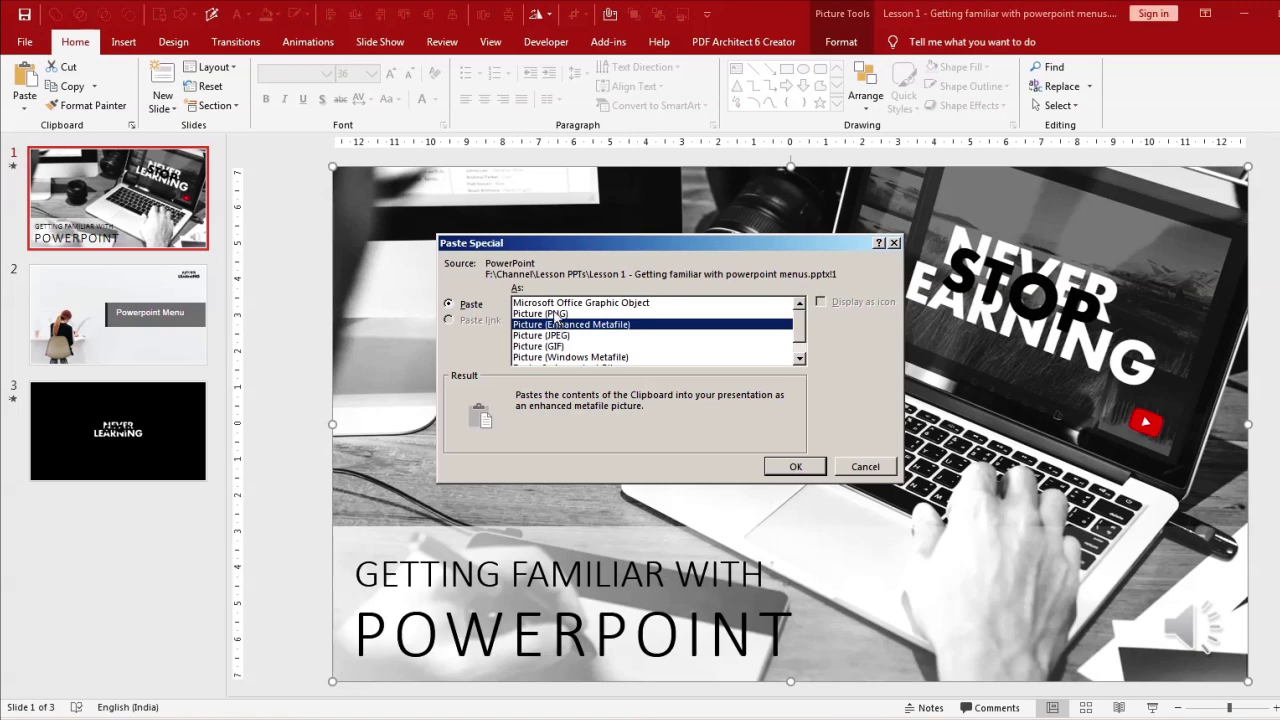
{"action": "left_click", "coordinate": [557, 314]}
{"action": "left_click", "coordinate": [550, 339]}
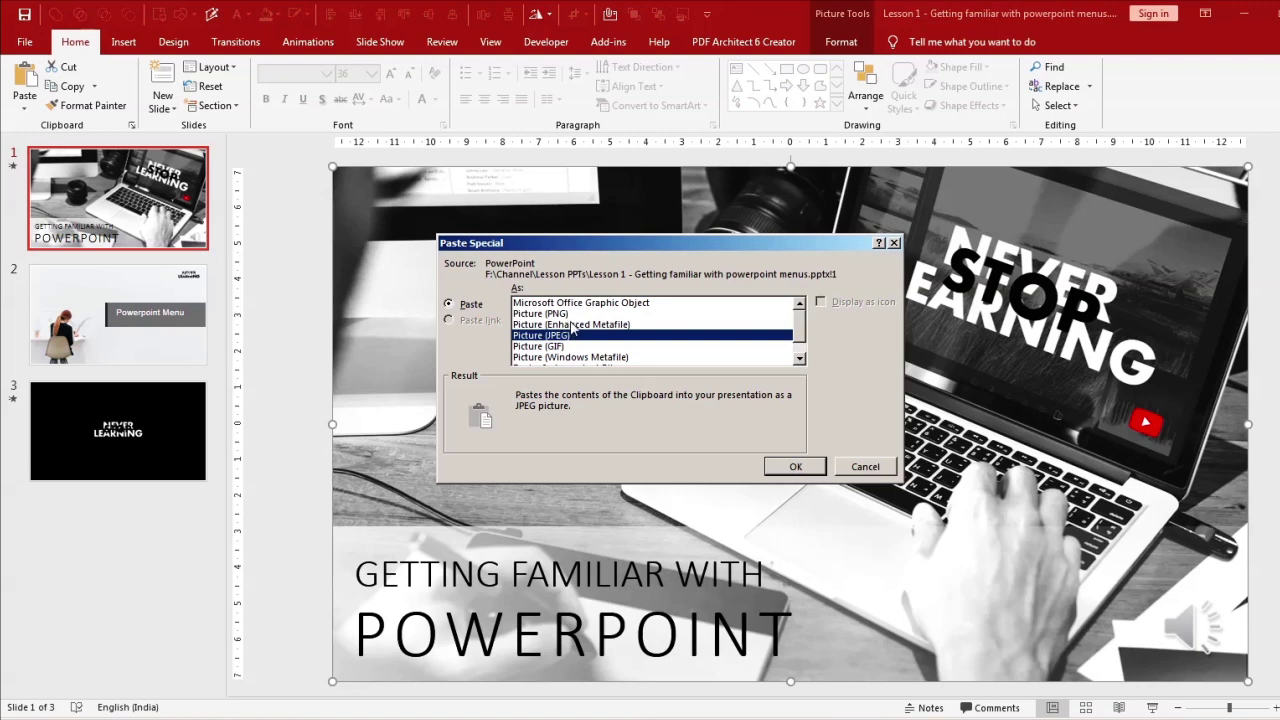
{"action": "left_click", "coordinate": [864, 467]}
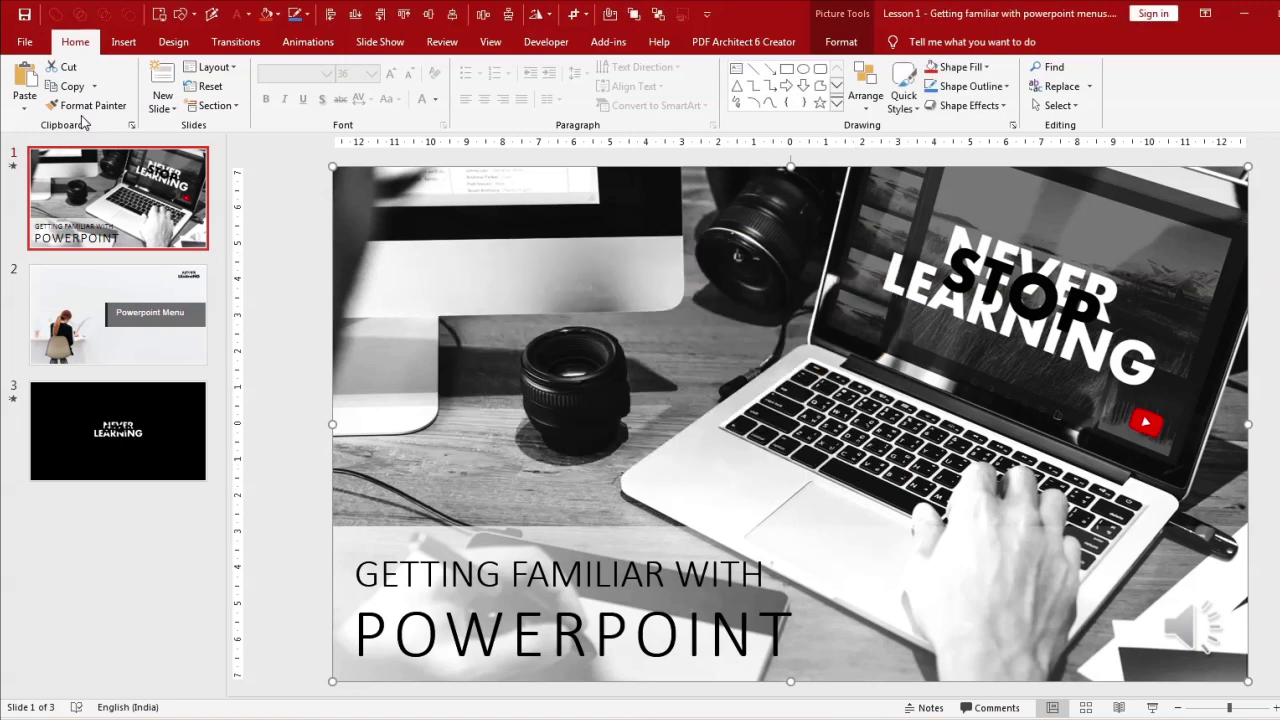
{"action": "left_click", "coordinate": [184, 333]}
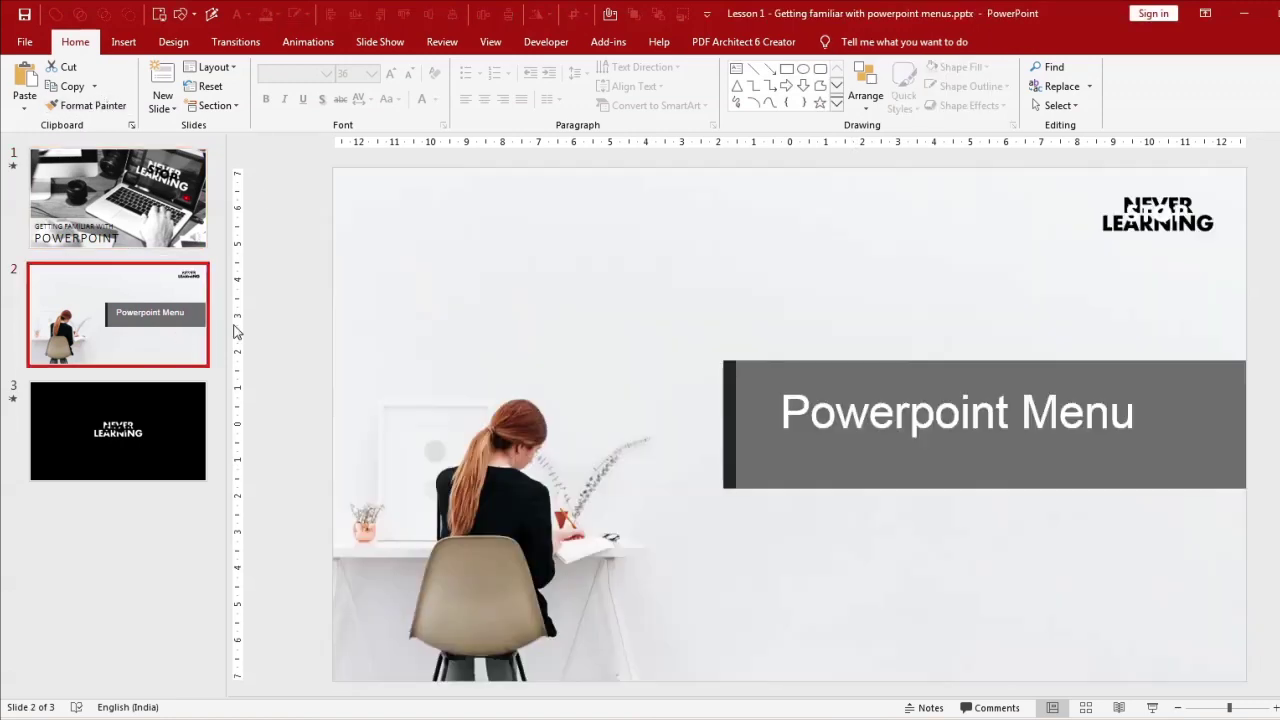
- Draw a rectangle from the Shapes gallery in the upper left of slide 2
{"action": "left_click", "coordinate": [778, 400]}
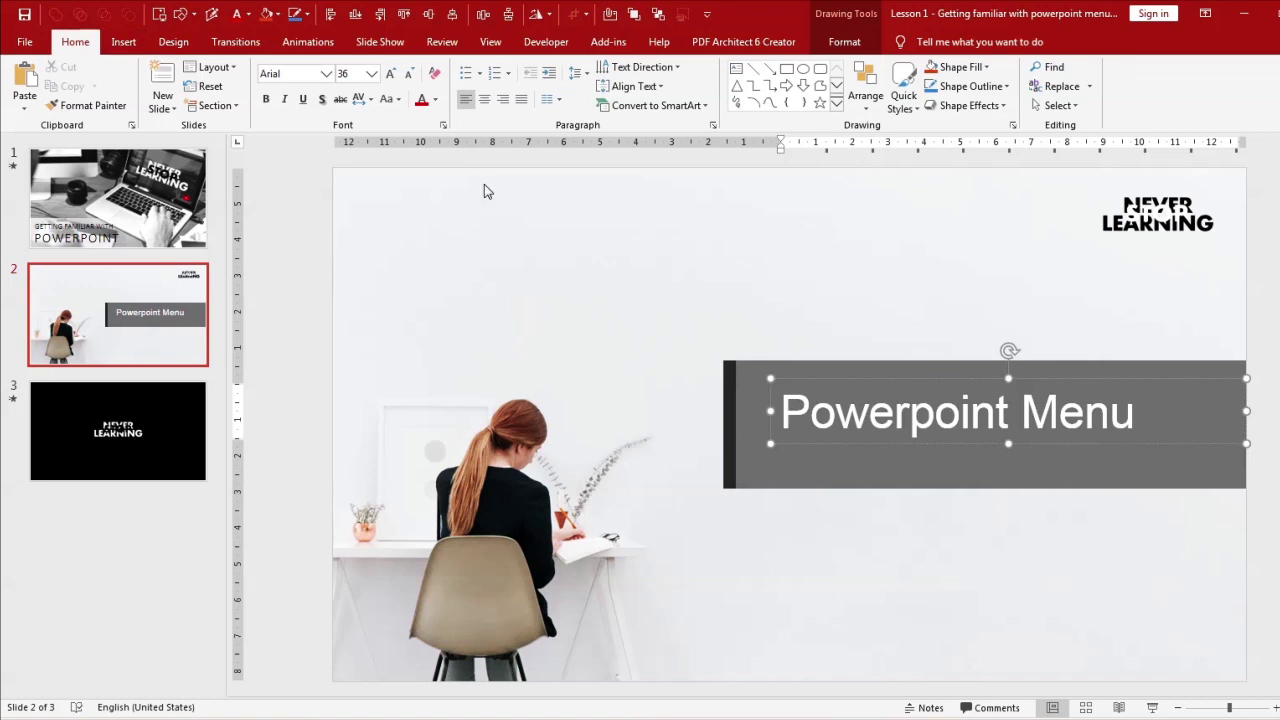
{"action": "left_click", "coordinate": [193, 15]}
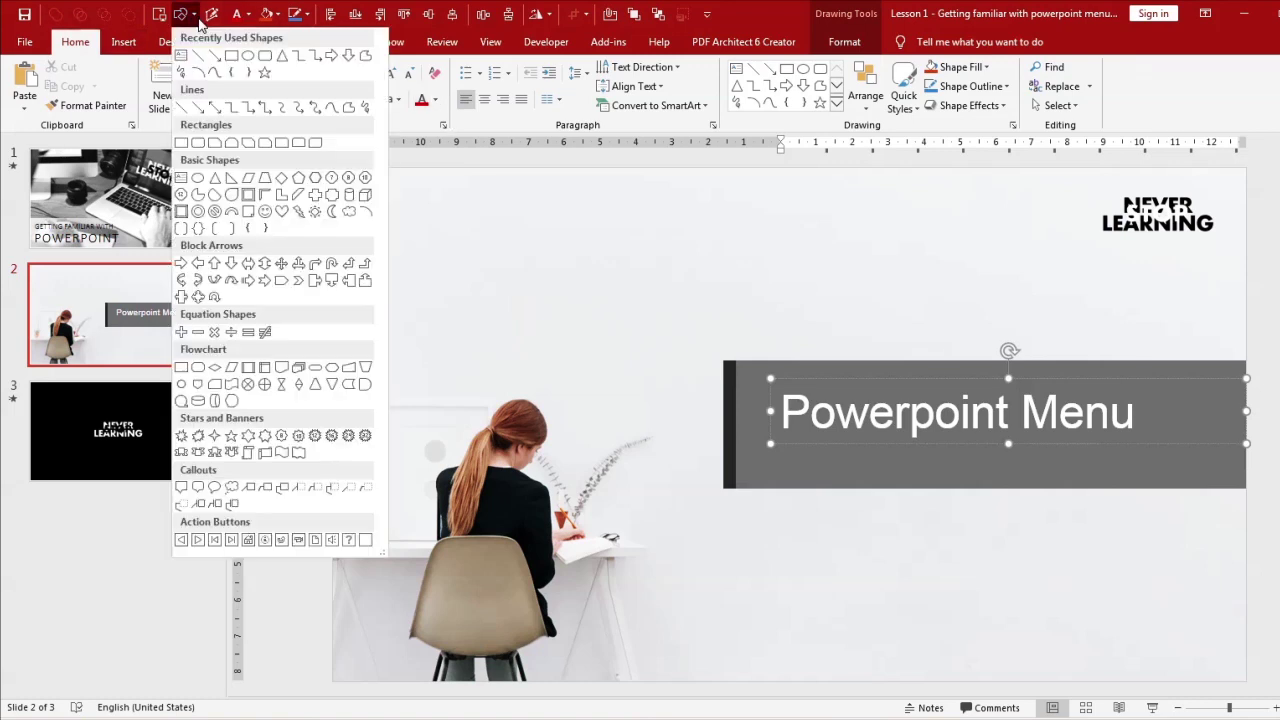
{"action": "left_click", "coordinate": [234, 72]}
{"action": "left_click_drag", "start_coordinate": [385, 218], "coordinate": [571, 325]}
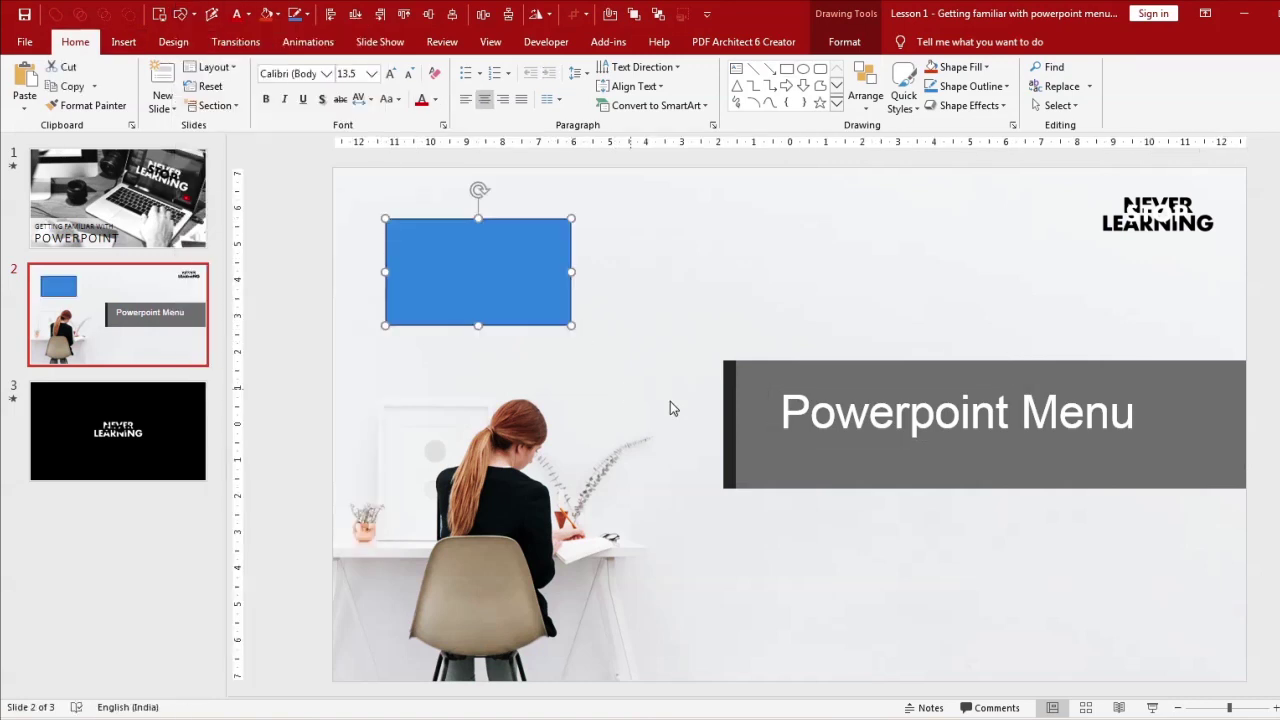
- Copy the title box's formatting onto the blue rectangle with Format Painter
{"action": "left_click", "coordinate": [773, 477]}
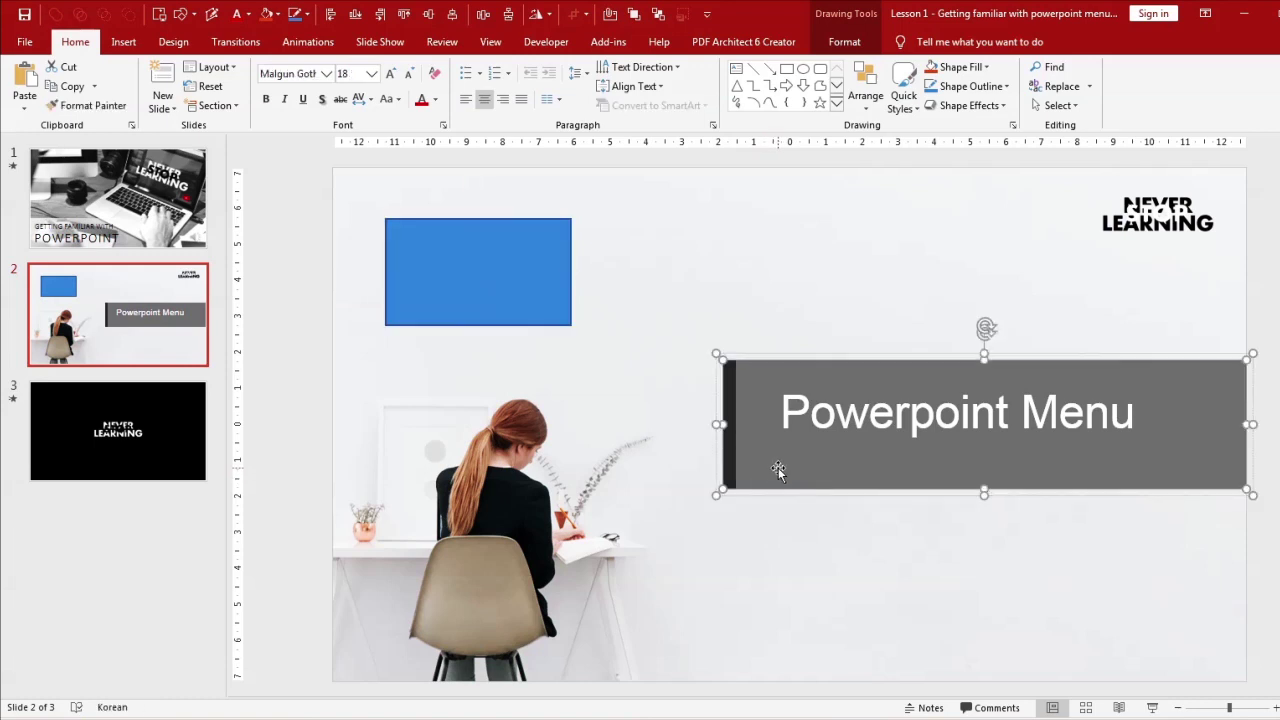
{"action": "left_click", "coordinate": [773, 472]}
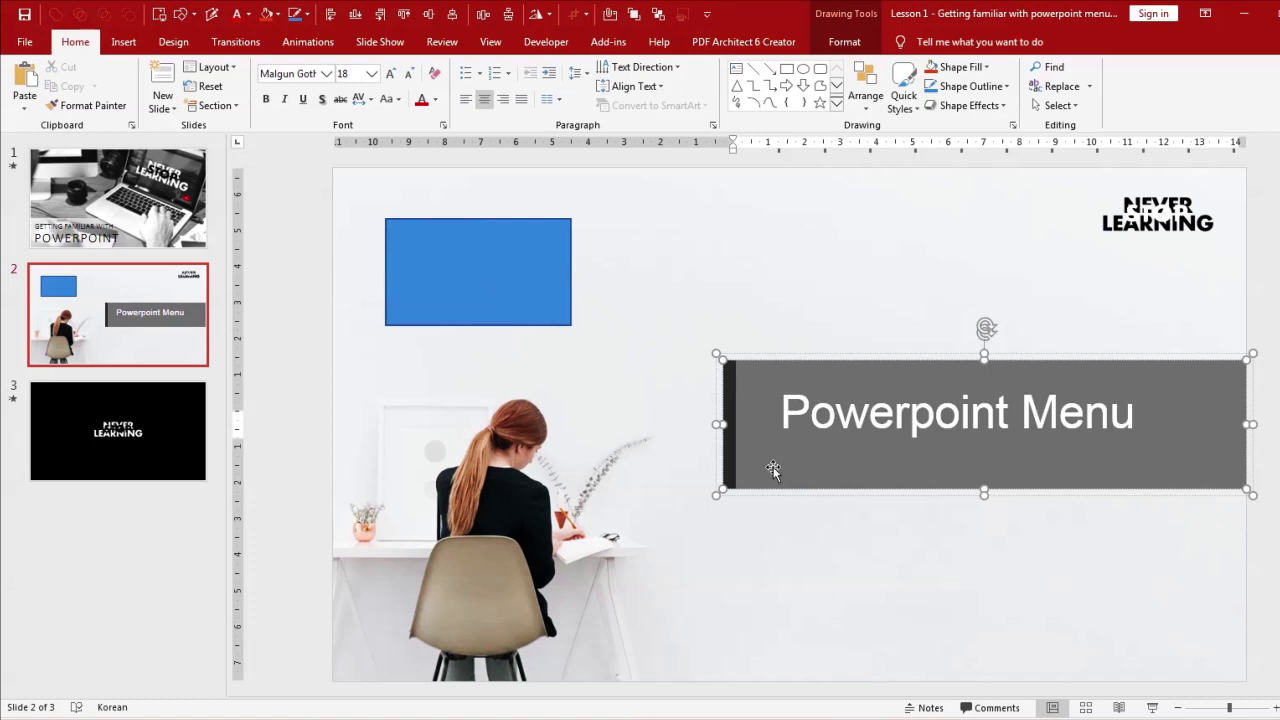
{"action": "left_click", "coordinate": [88, 105]}
{"action": "left_click", "coordinate": [496, 257]}
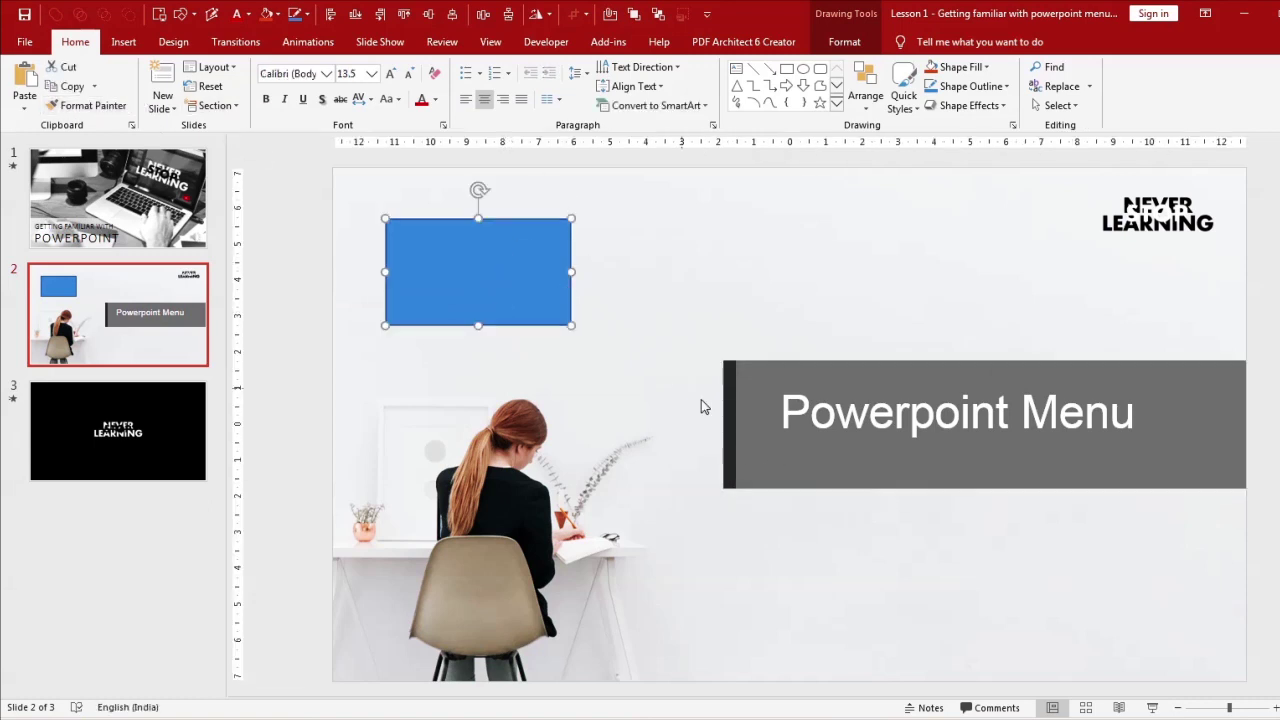
- Reselect the grey Powerpoint Menu banner and pick up its formatting with Format Painter
{"action": "left_click", "coordinate": [796, 460]}
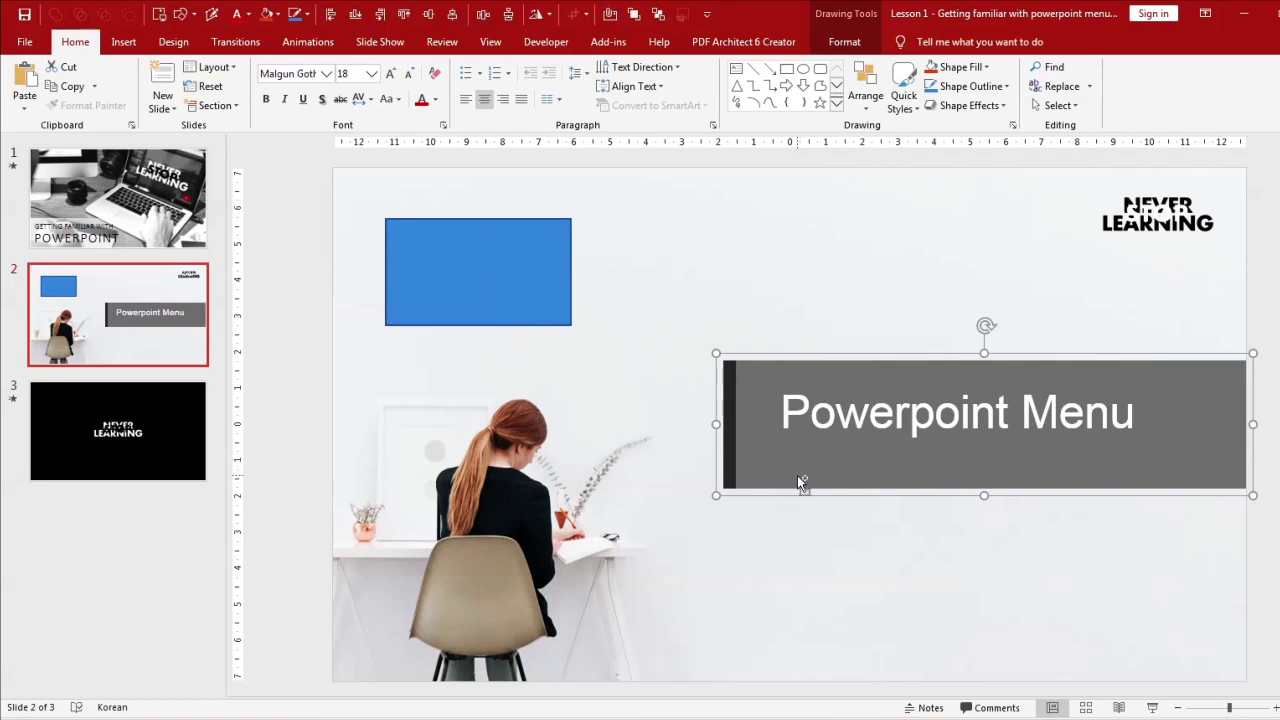
{"action": "left_click", "coordinate": [800, 483]}
{"action": "left_click", "coordinate": [794, 517]}
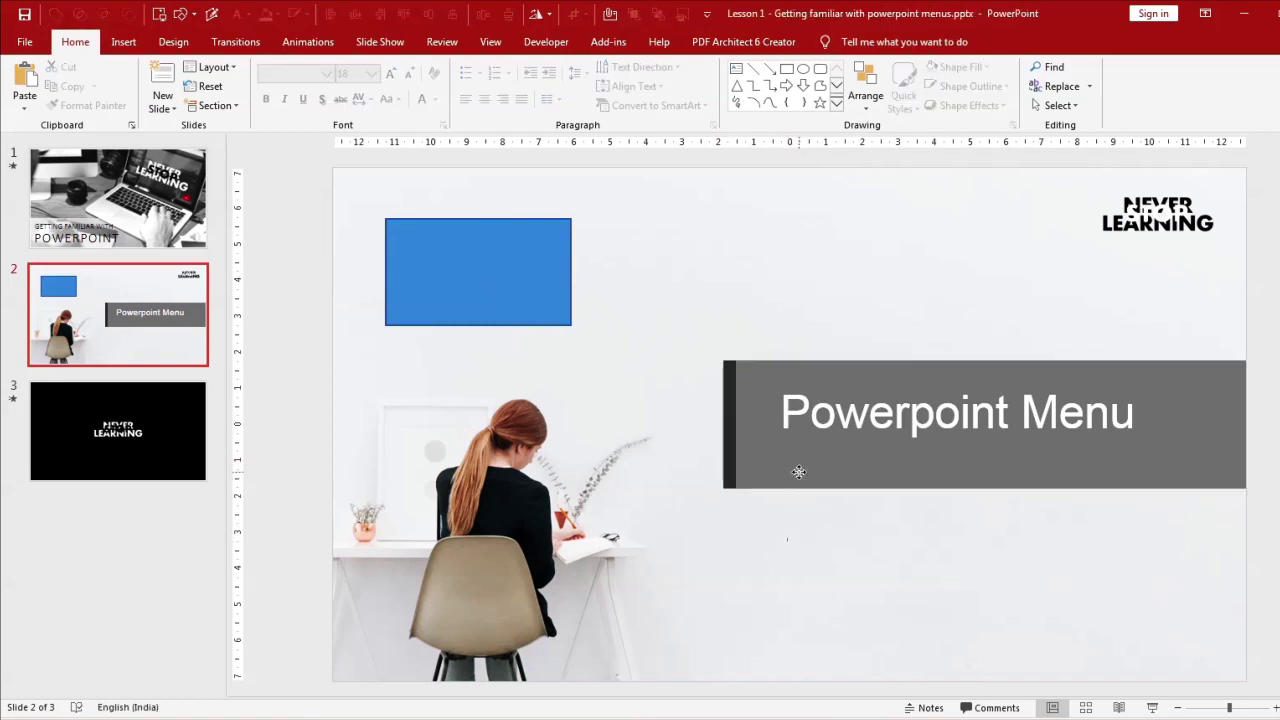
{"action": "left_click", "coordinate": [800, 474]}
{"action": "left_click", "coordinate": [88, 105]}
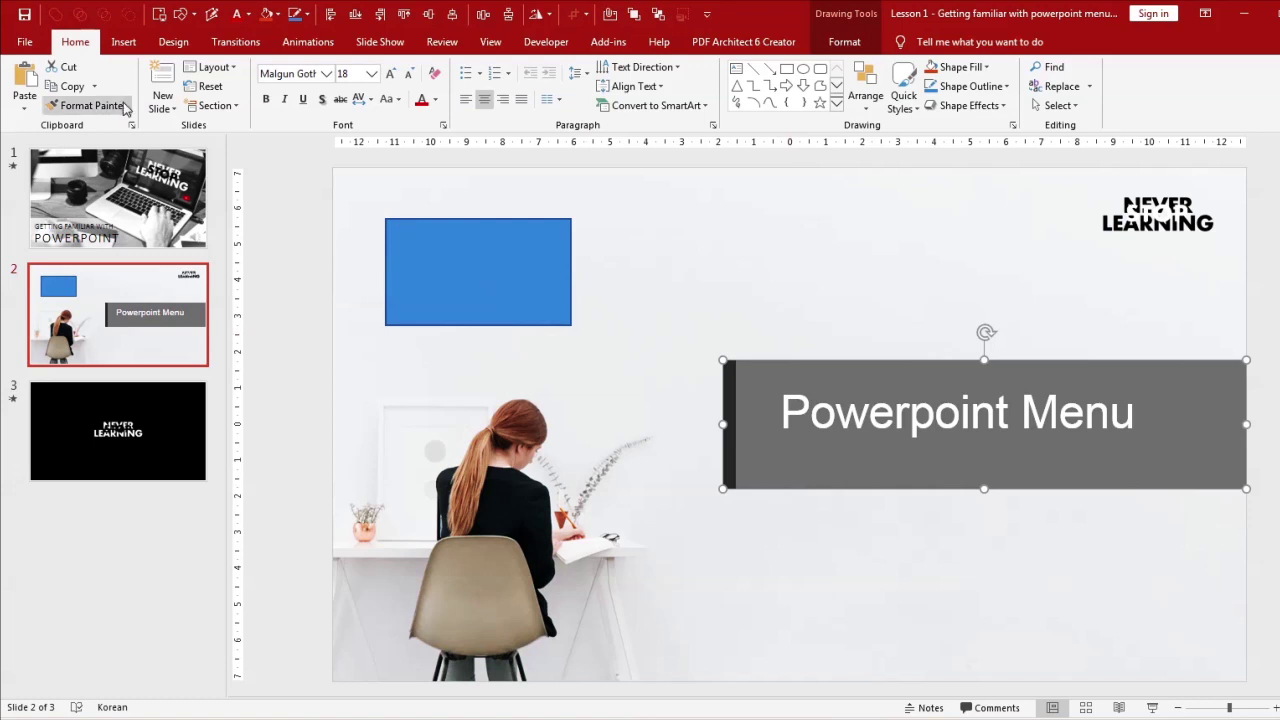
- Turn the blue rectangle grey with the banner's formatting, then select the title's word Menu
{"action": "left_click", "coordinate": [478, 290]}
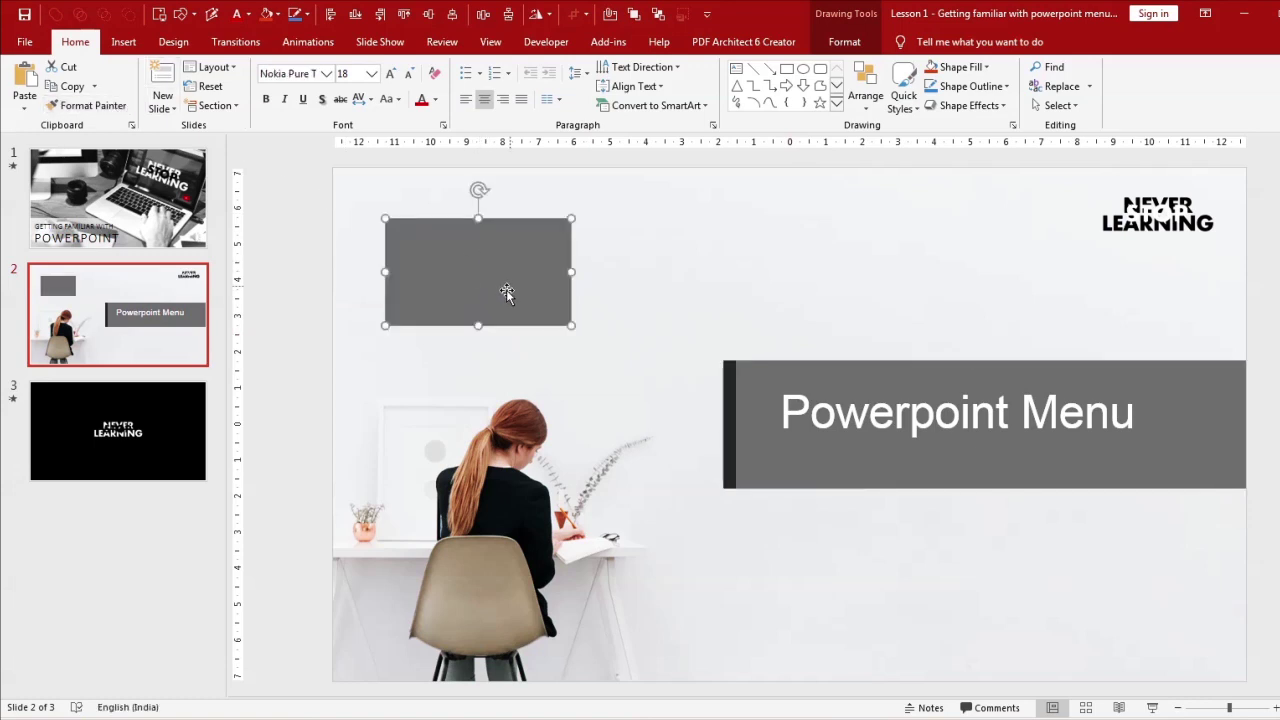
{"action": "left_click", "coordinate": [790, 412]}
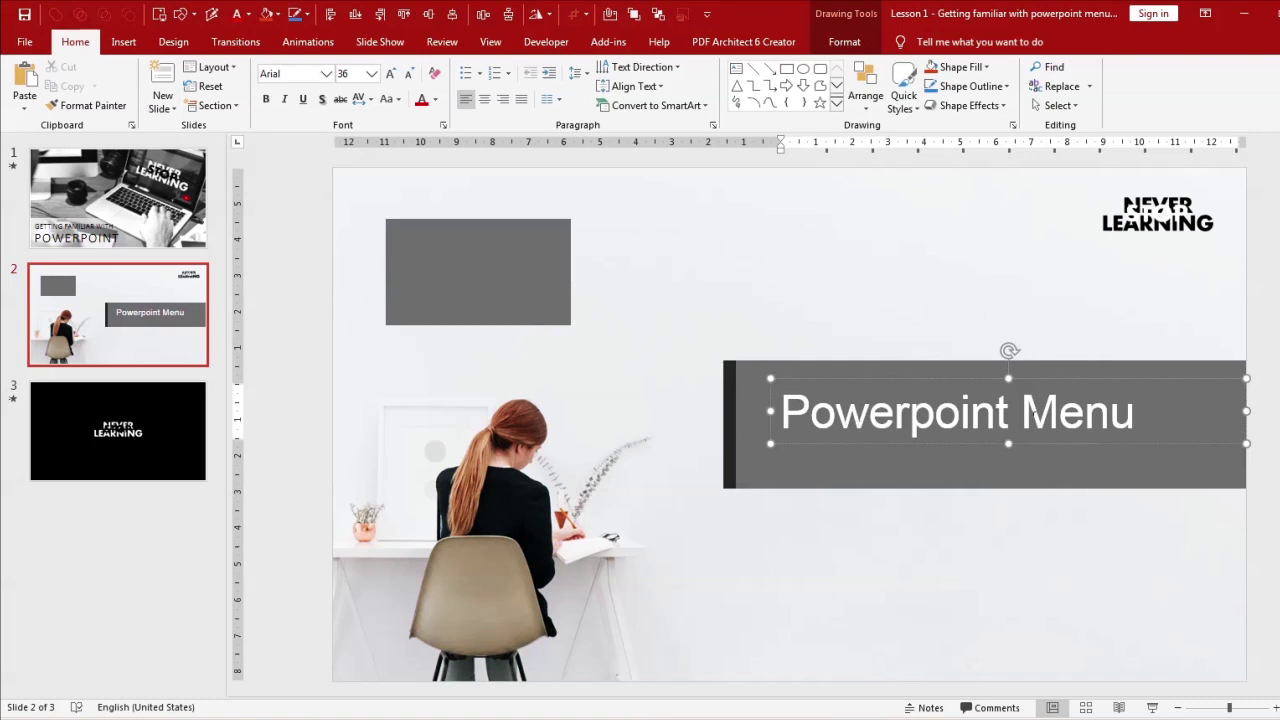
{"action": "double_click", "coordinate": [1098, 418]}
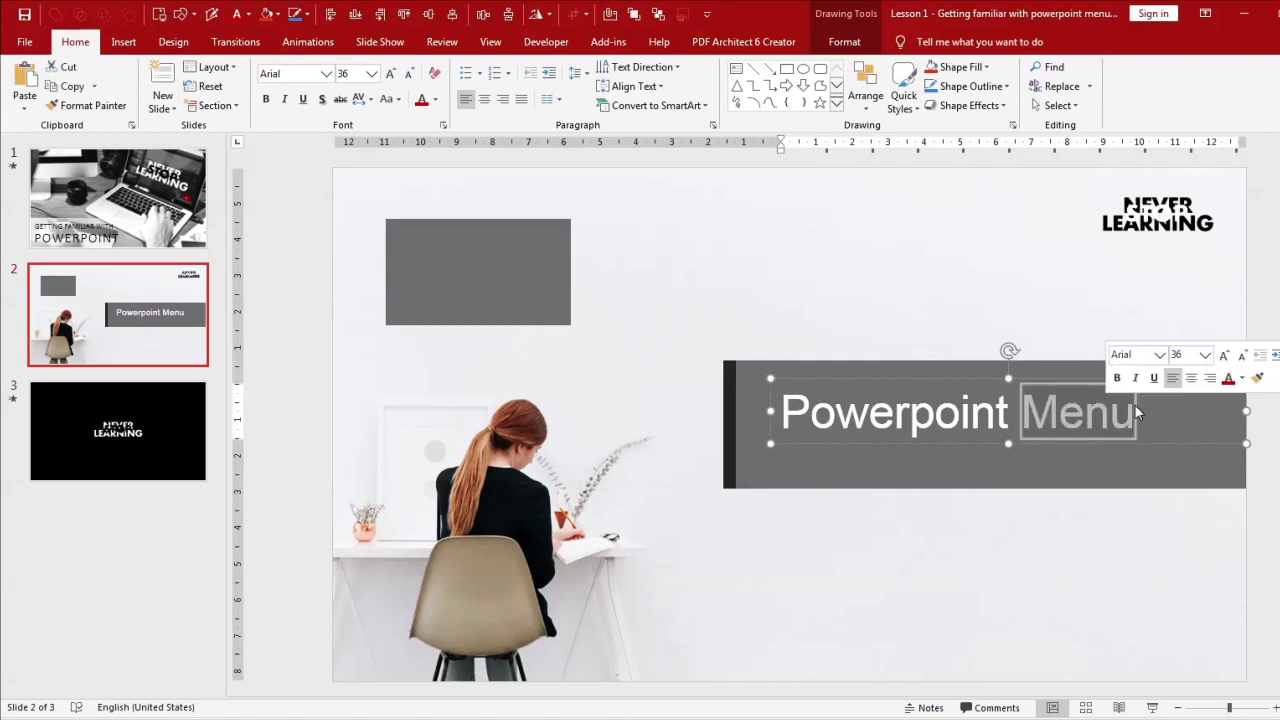
- Fill the Powerpoint Menu title text box with orange
{"action": "left_click", "coordinate": [267, 14]}
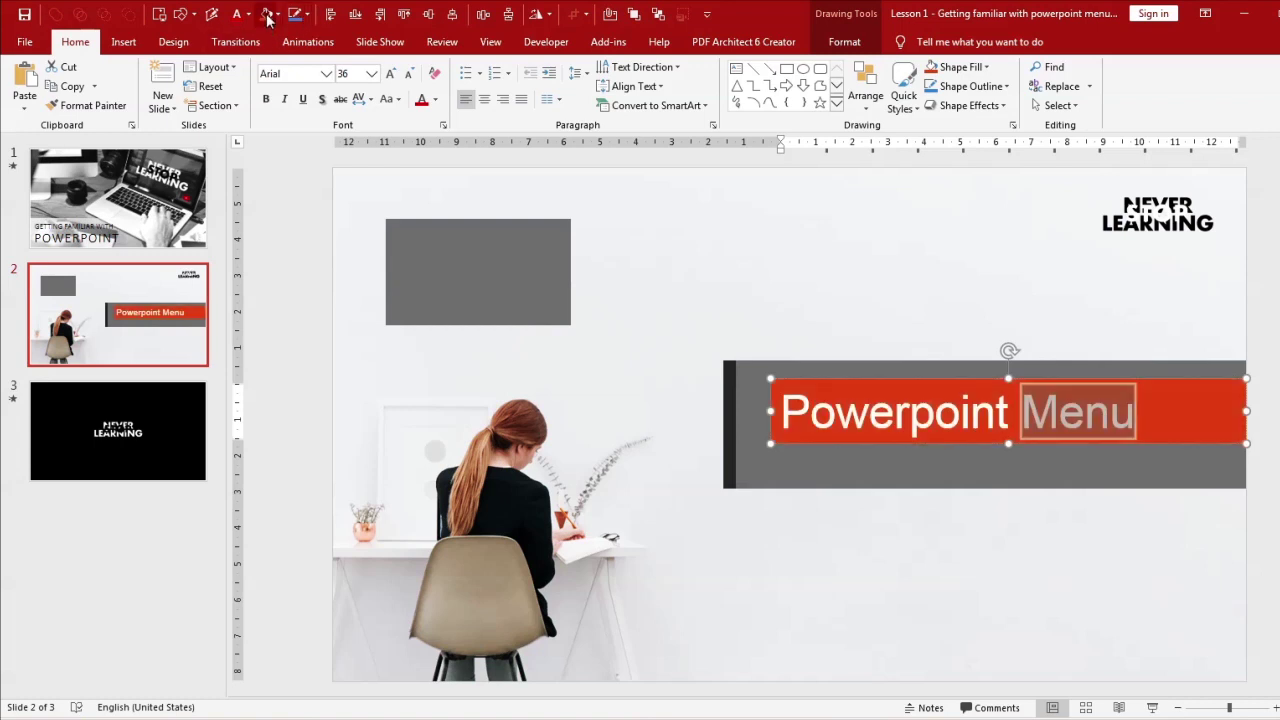
{"action": "left_click", "coordinate": [857, 487]}
{"action": "left_click", "coordinate": [832, 440]}
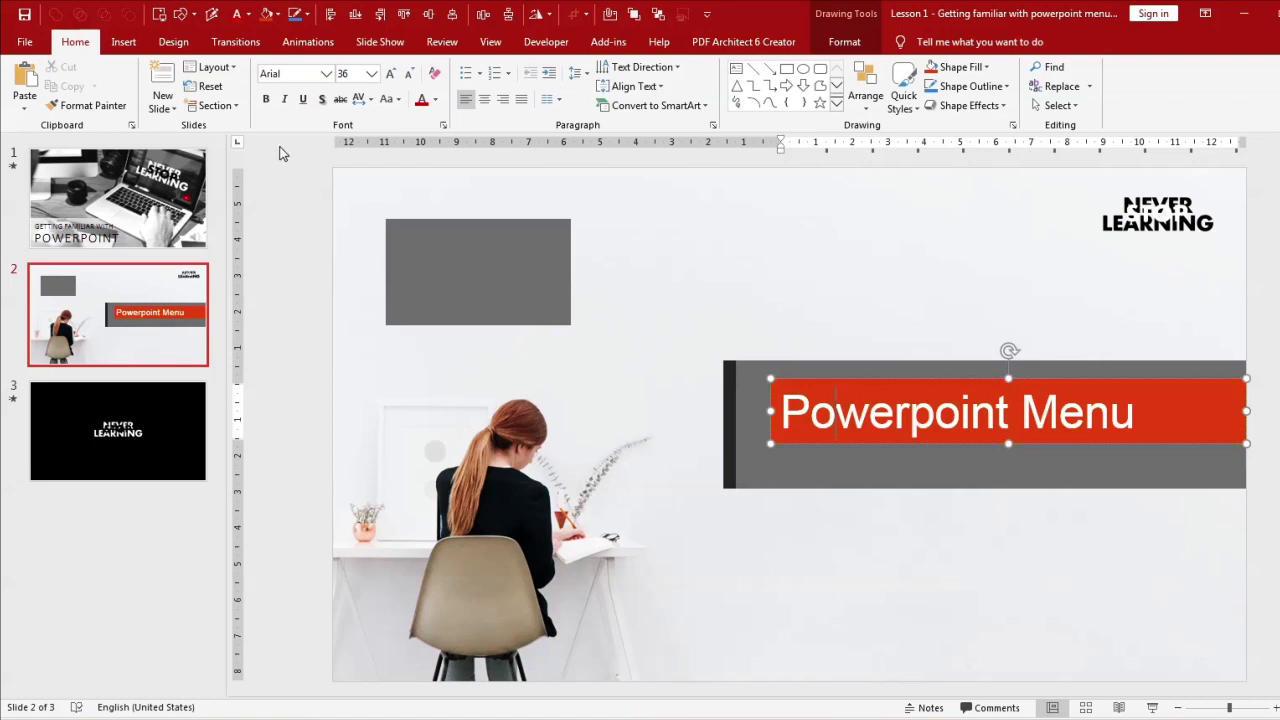
{"action": "left_click", "coordinate": [167, 110]}
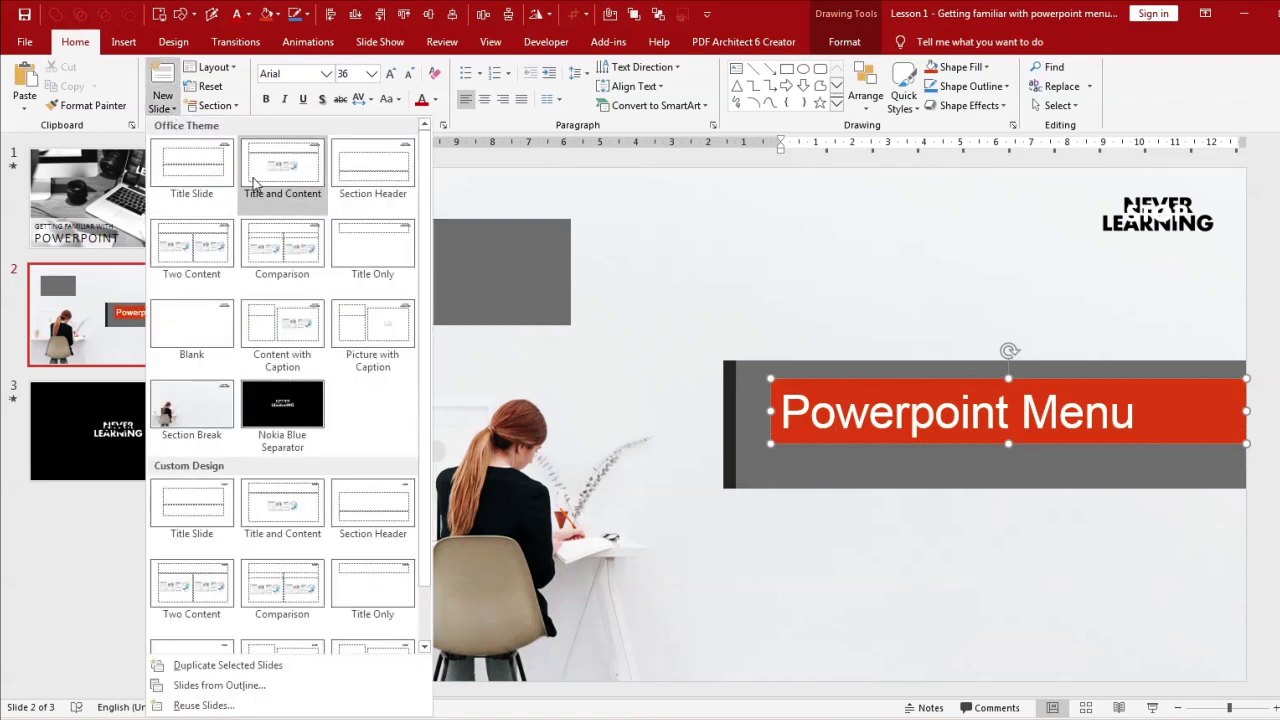
{"action": "scroll", "coordinate": [250, 245], "scroll_direction": "down", "scroll_amount": 1}
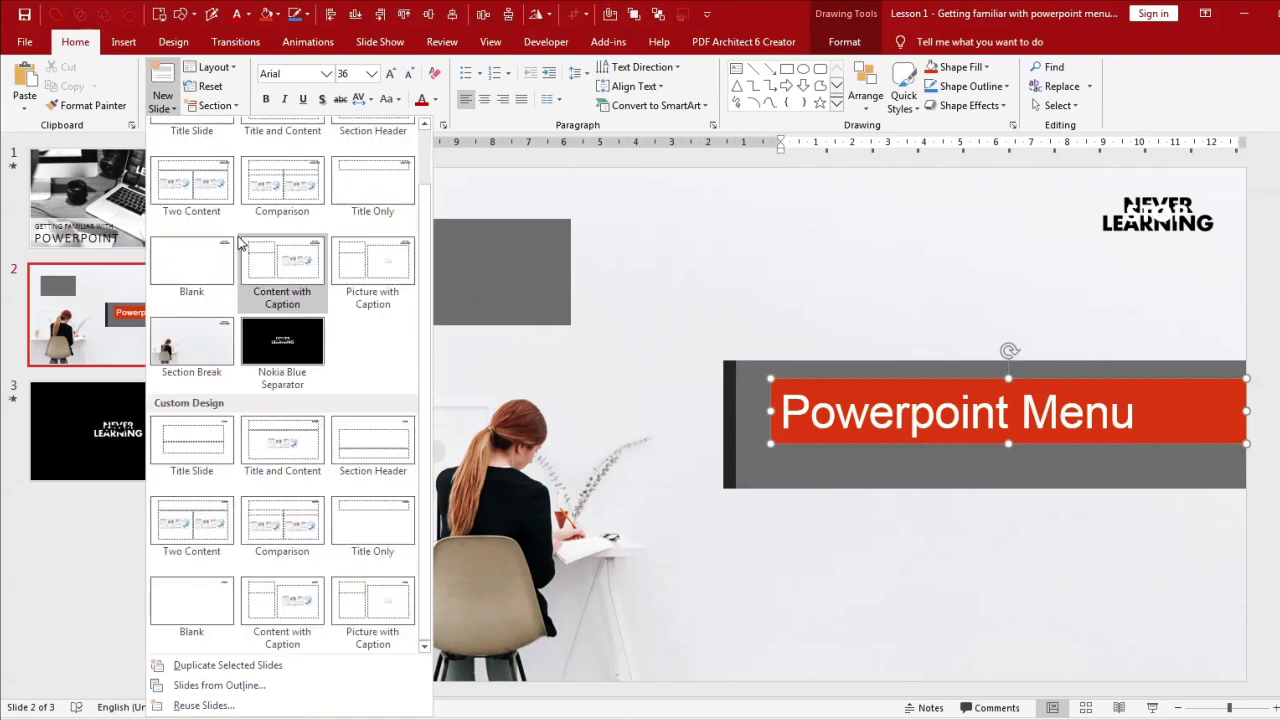
{"action": "scroll", "coordinate": [220, 345], "scroll_direction": "up", "scroll_amount": 1}
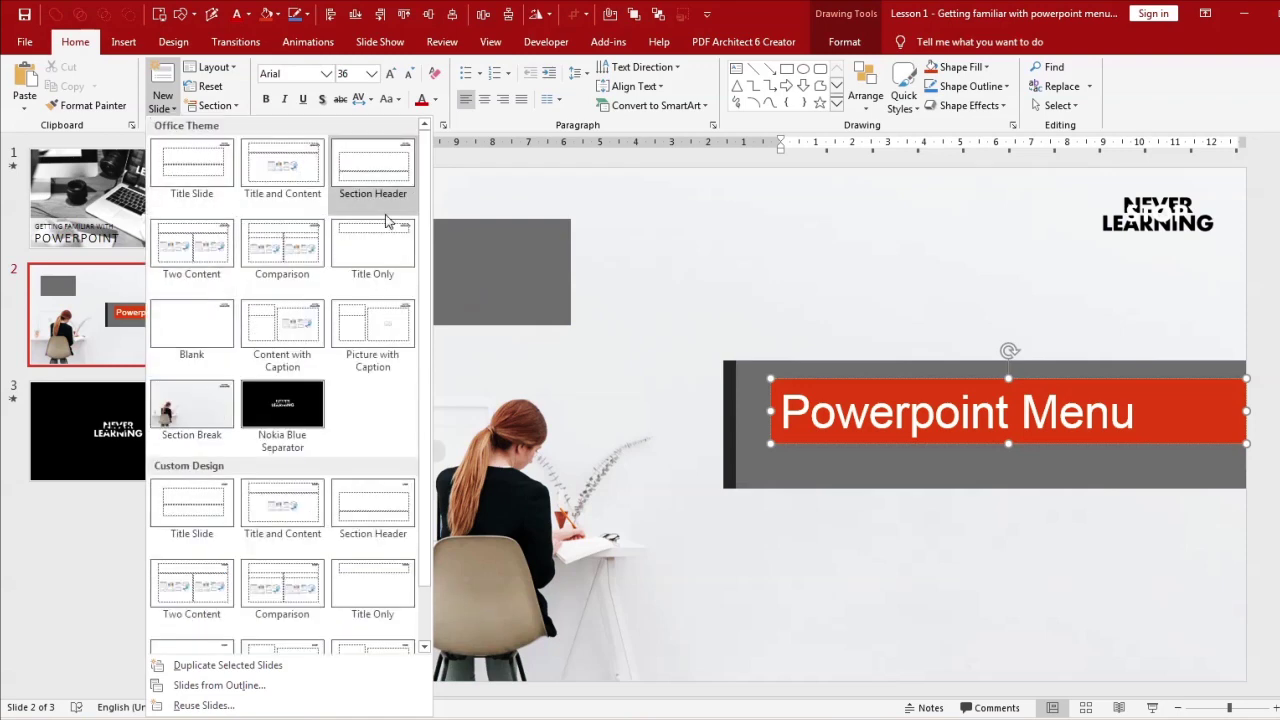
{"action": "left_click", "coordinate": [492, 345]}
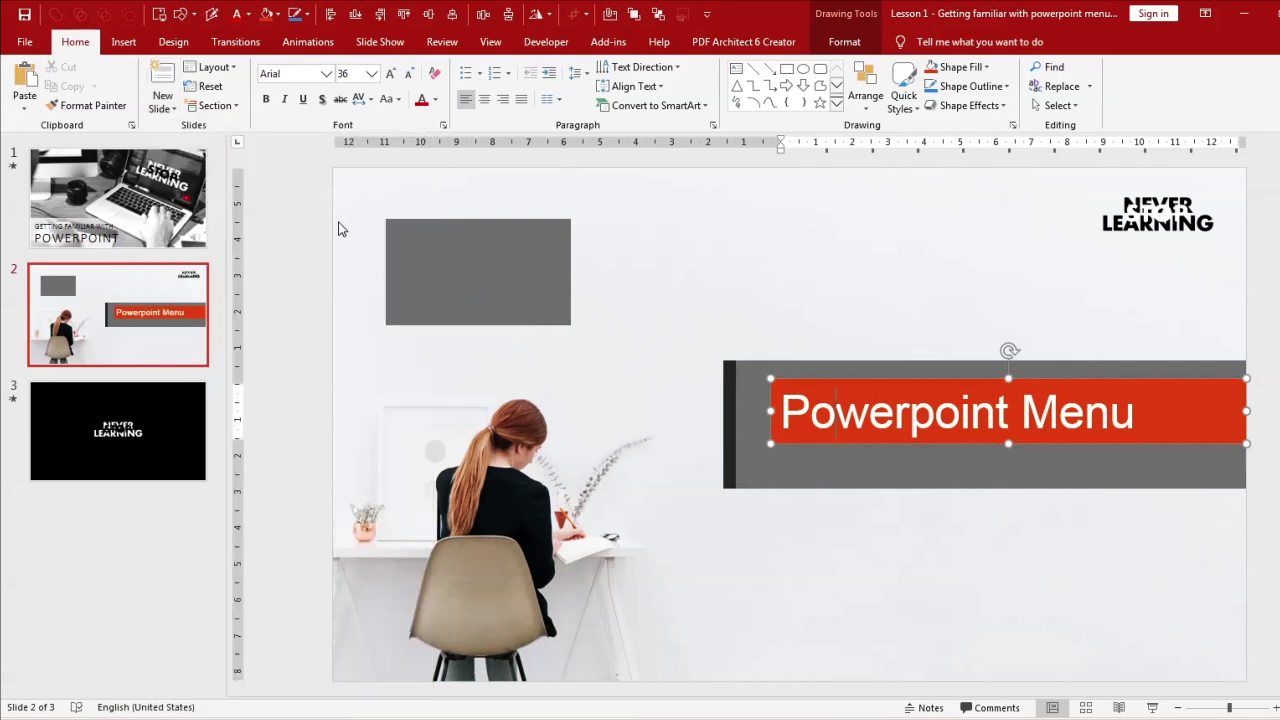
{"action": "left_click", "coordinate": [236, 70]}
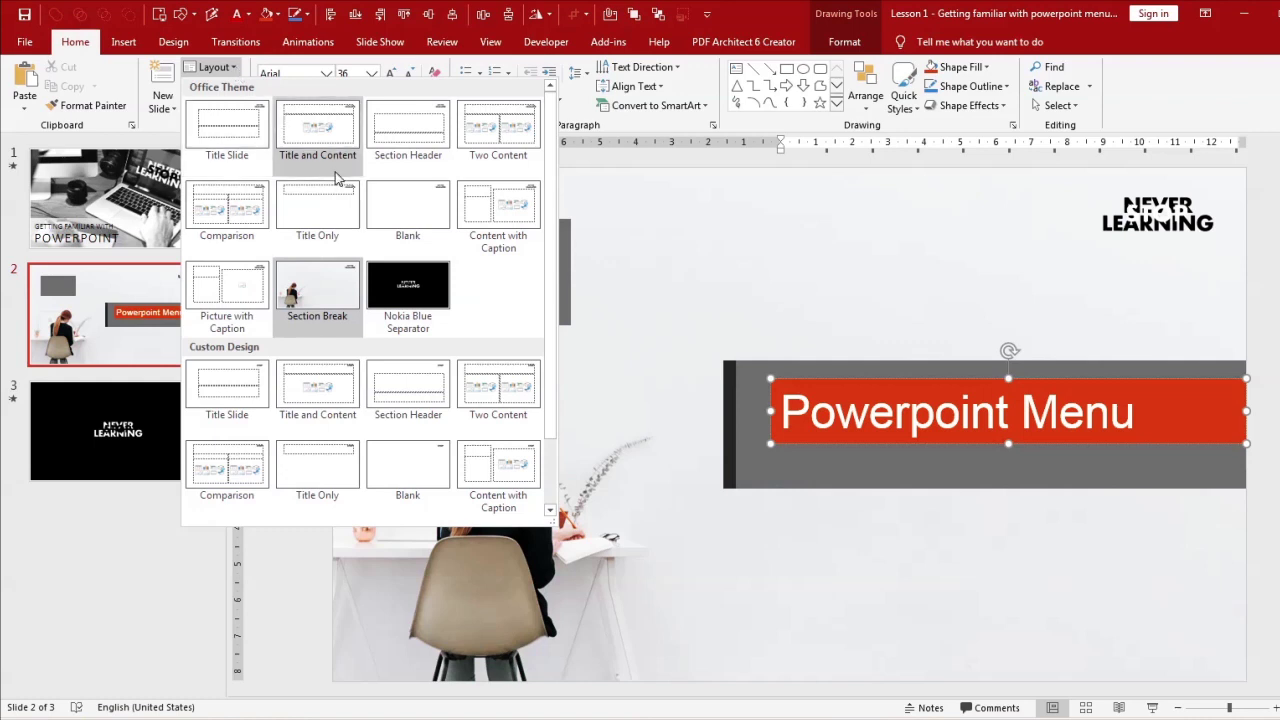
{"action": "left_click", "coordinate": [617, 239]}
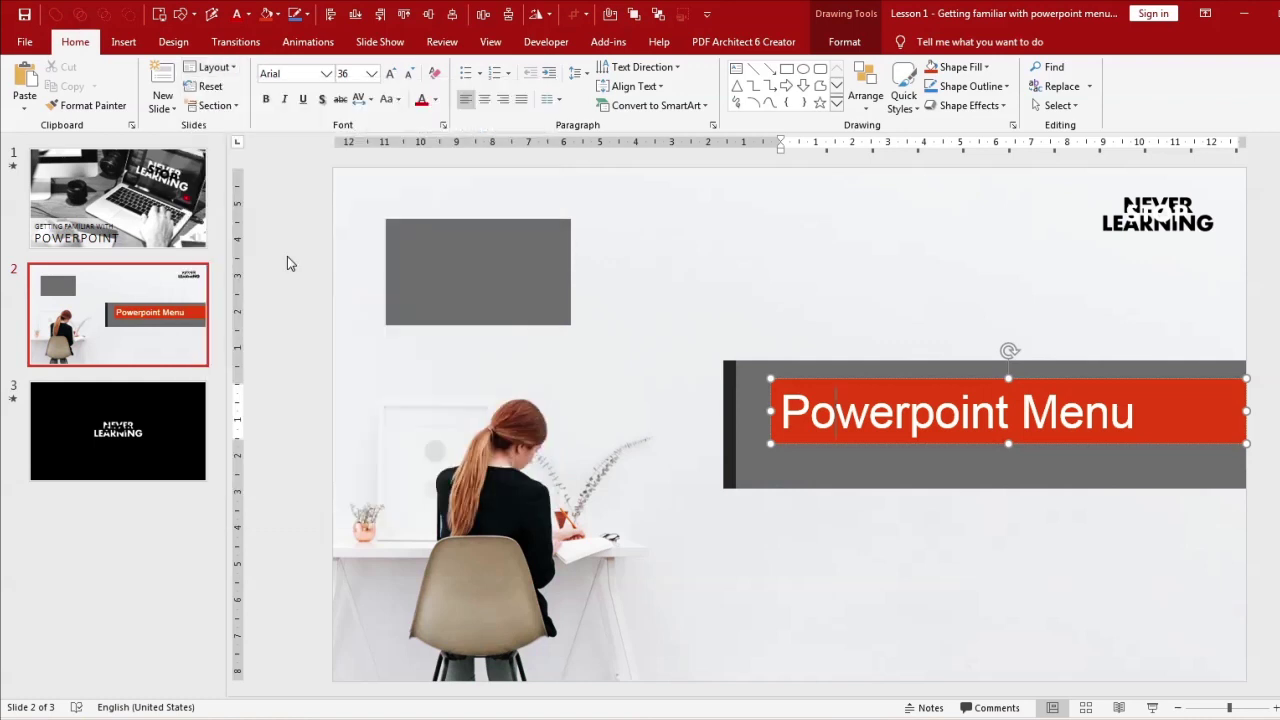
{"action": "left_click", "coordinate": [208, 70]}
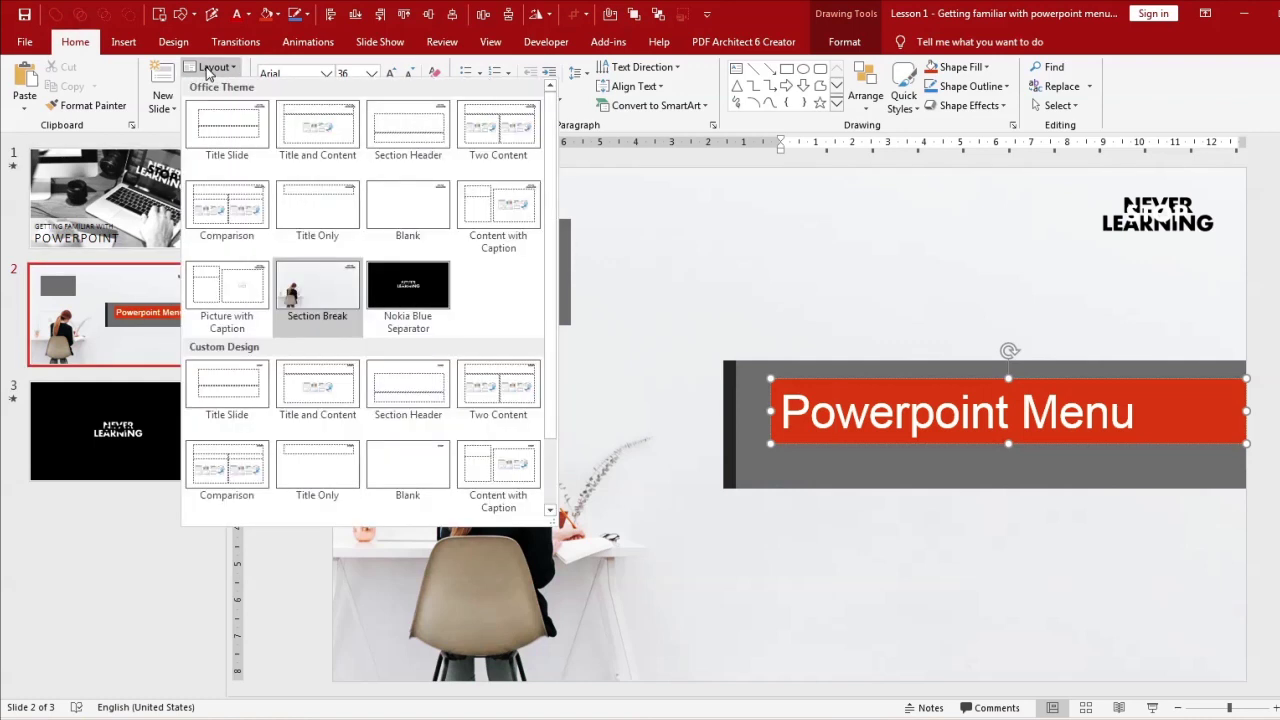
{"action": "left_click", "coordinate": [386, 145]}
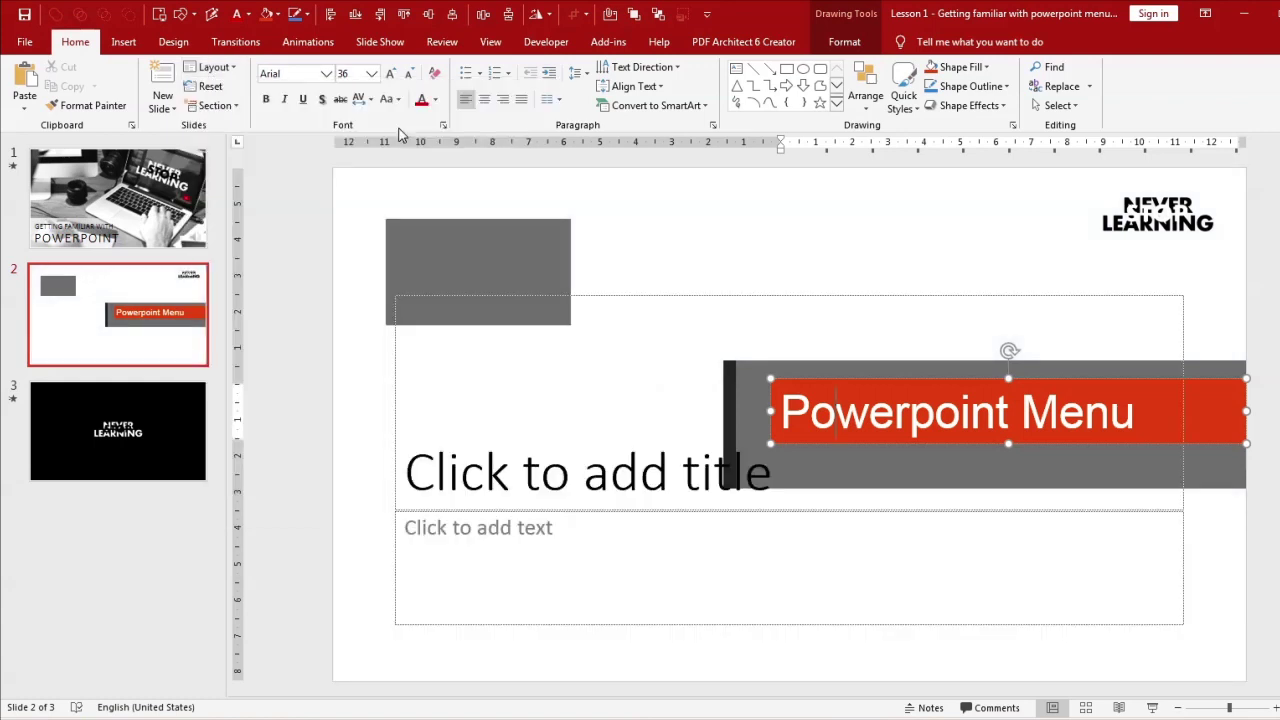
{"action": "left_click", "coordinate": [211, 68]}
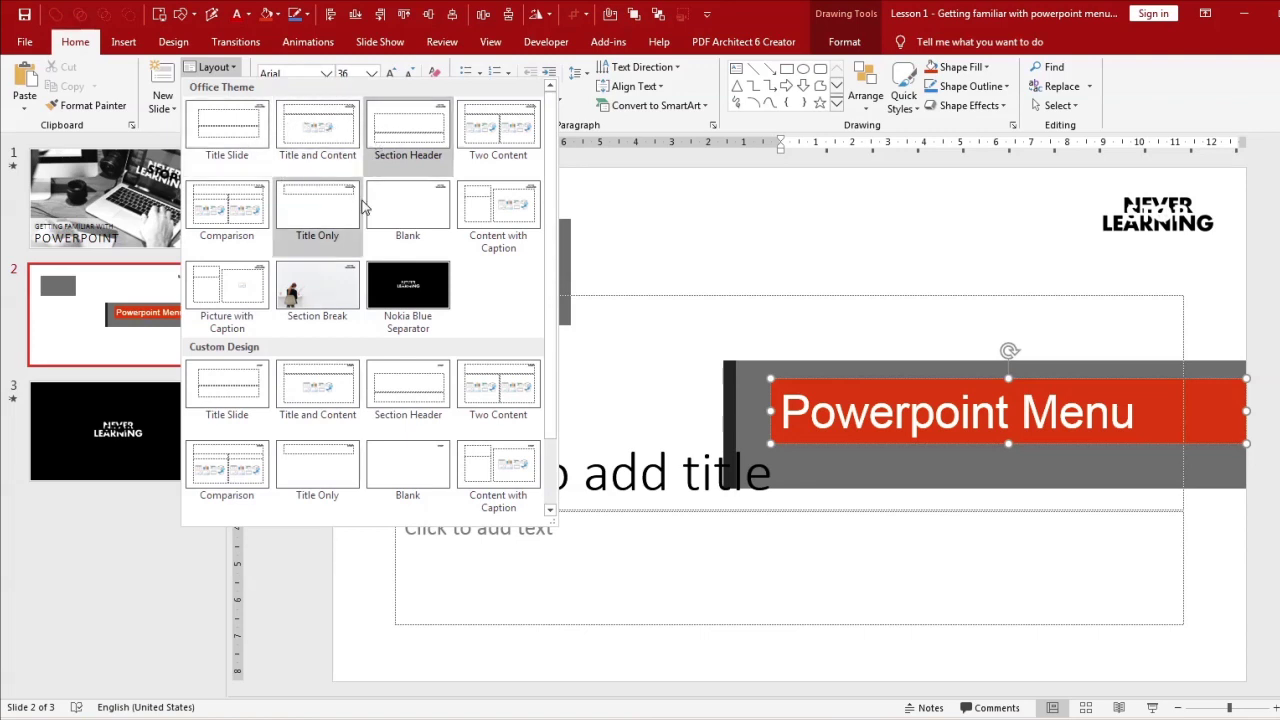
{"action": "left_click", "coordinate": [288, 564]}
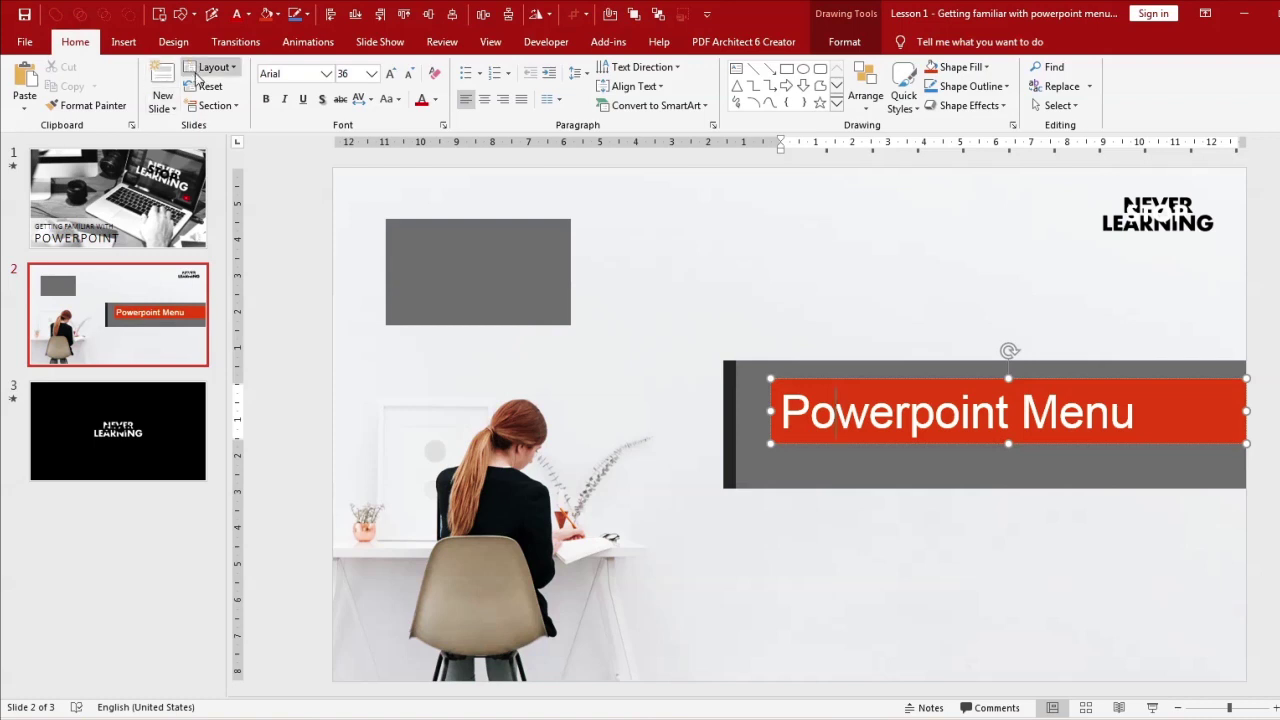
- Browse the Font and Font Size lists, keeping Arial at 36 pt
{"action": "left_click", "coordinate": [326, 75]}
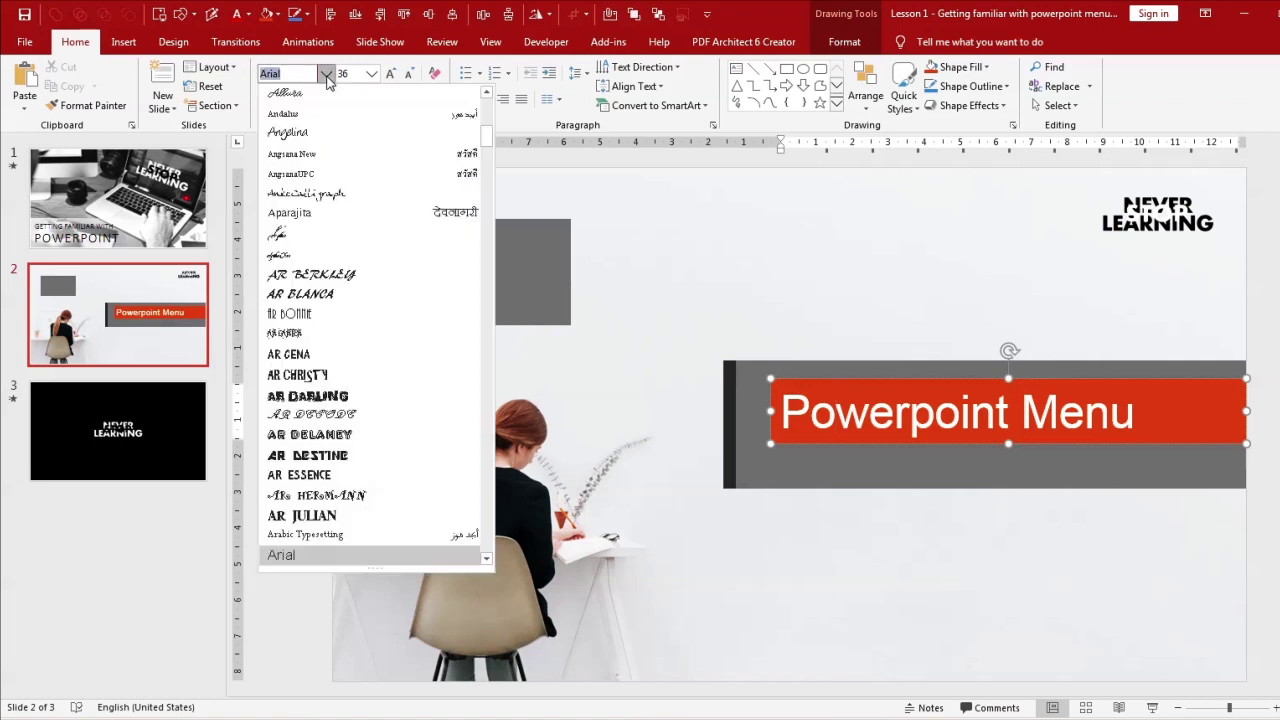
{"action": "left_click", "coordinate": [326, 75]}
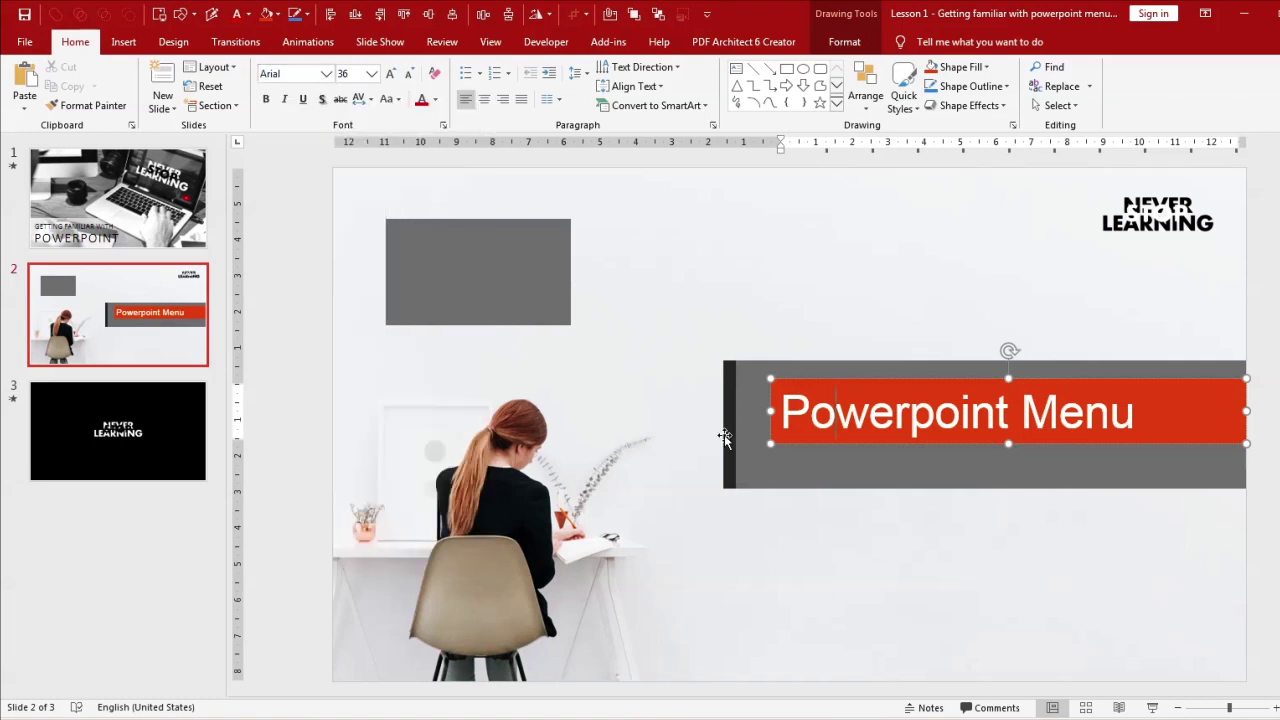
{"action": "left_click", "coordinate": [371, 74]}
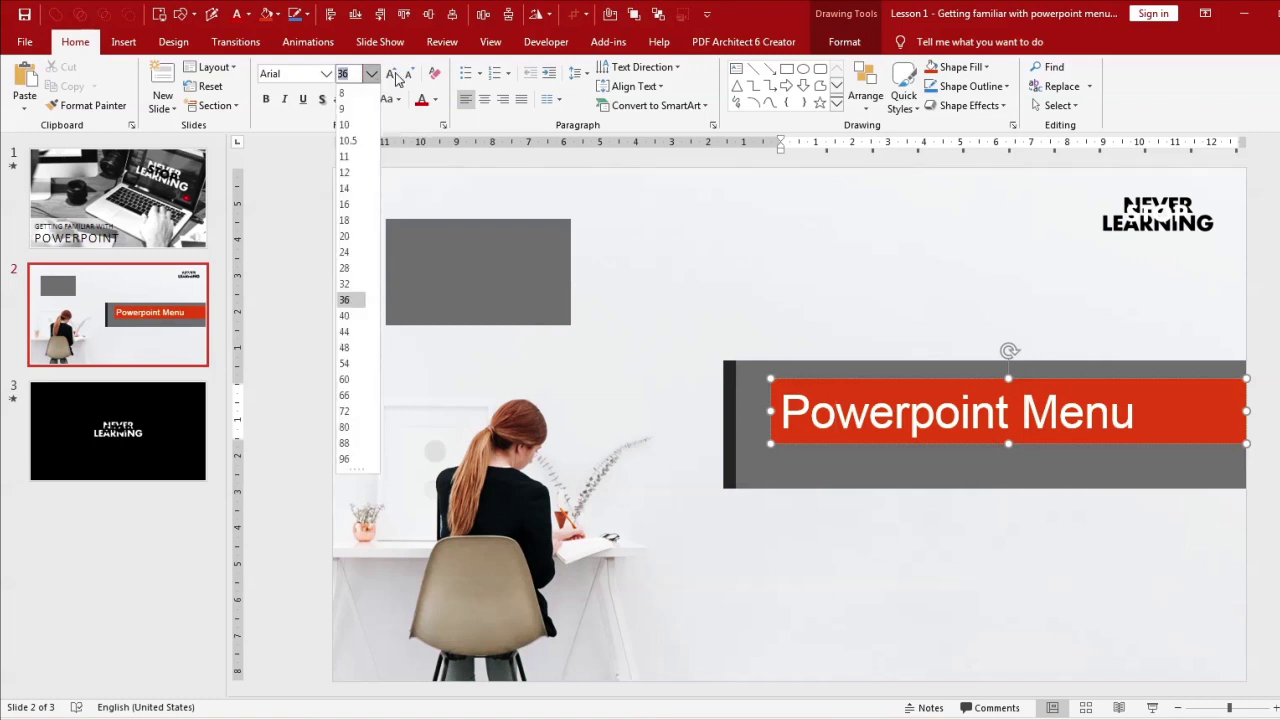
{"action": "left_click", "coordinate": [395, 80]}
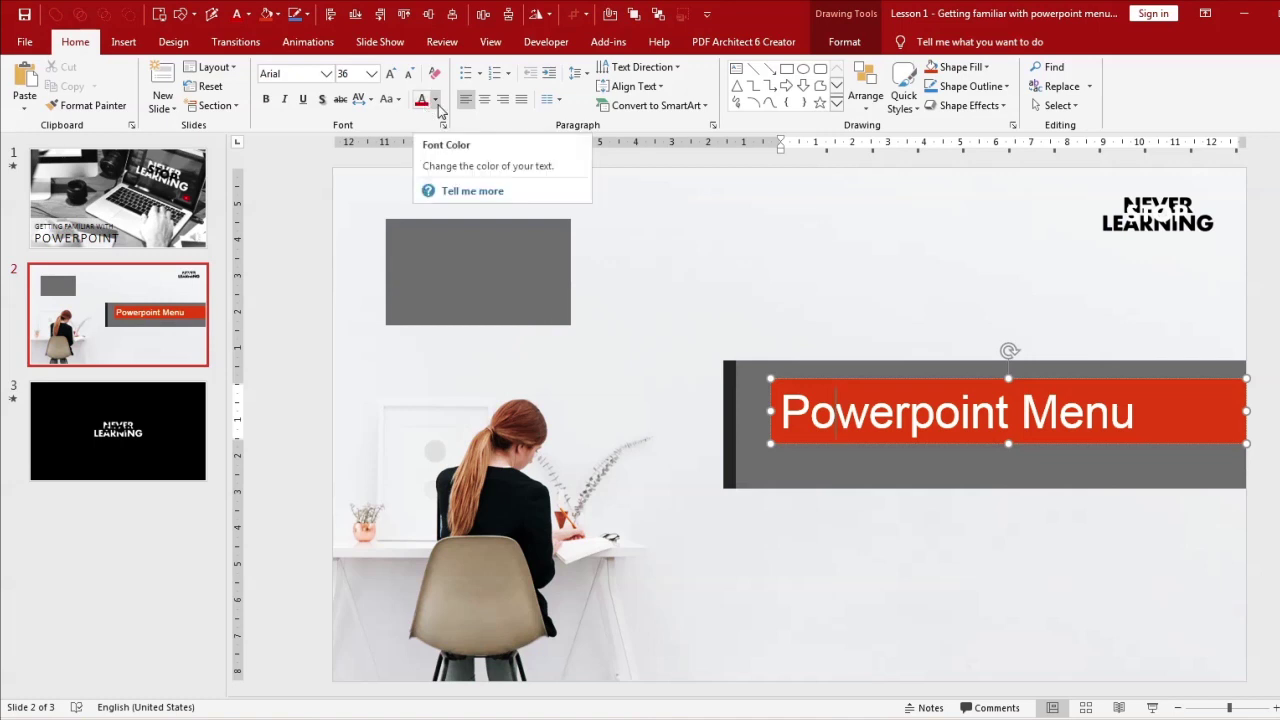
- Make the Powerpoint Menu title text red
{"action": "left_click_drag", "start_coordinate": [790, 412], "coordinate": [1140, 410]}
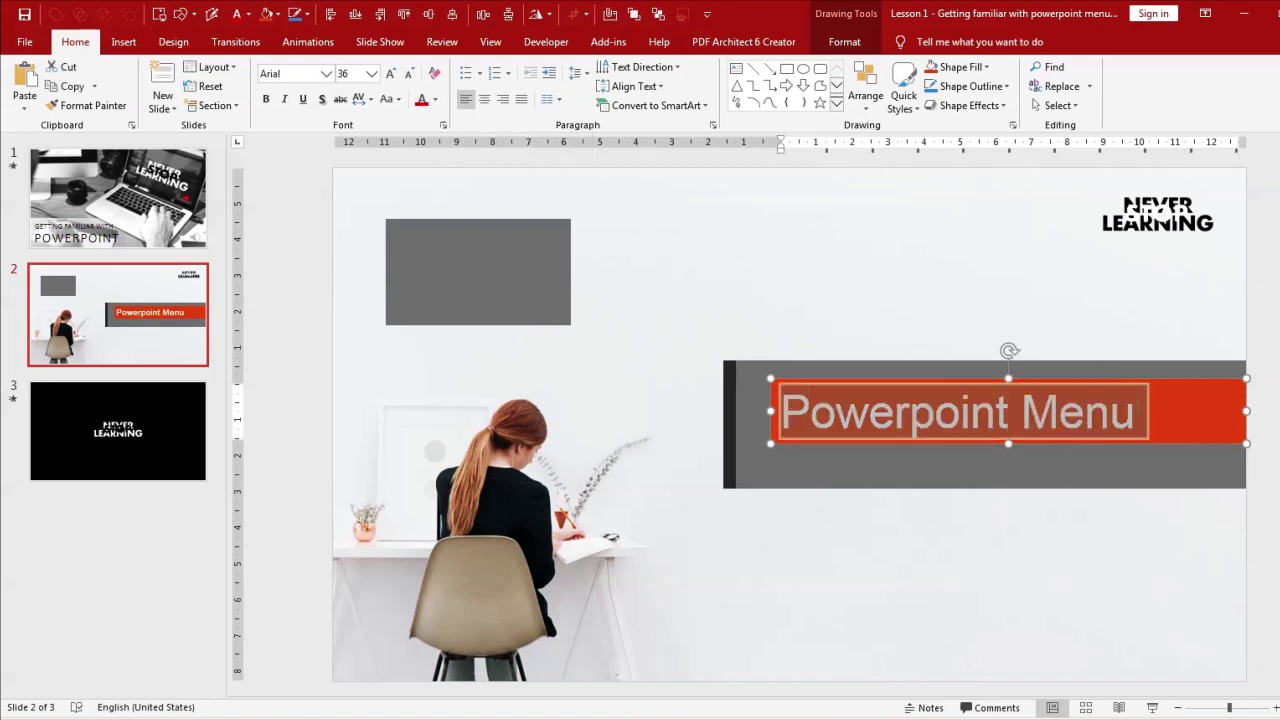
{"action": "left_click", "coordinate": [421, 99]}
{"action": "left_click", "coordinate": [604, 434]}
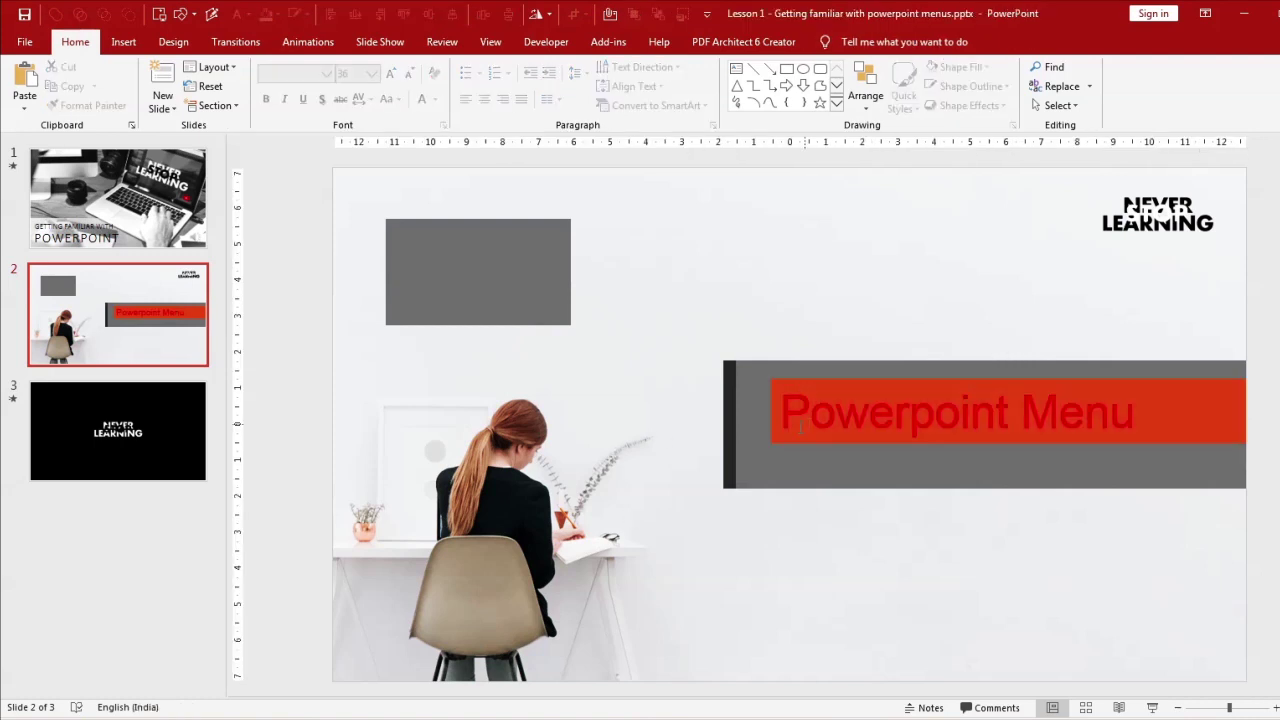
{"action": "left_click", "coordinate": [796, 442]}
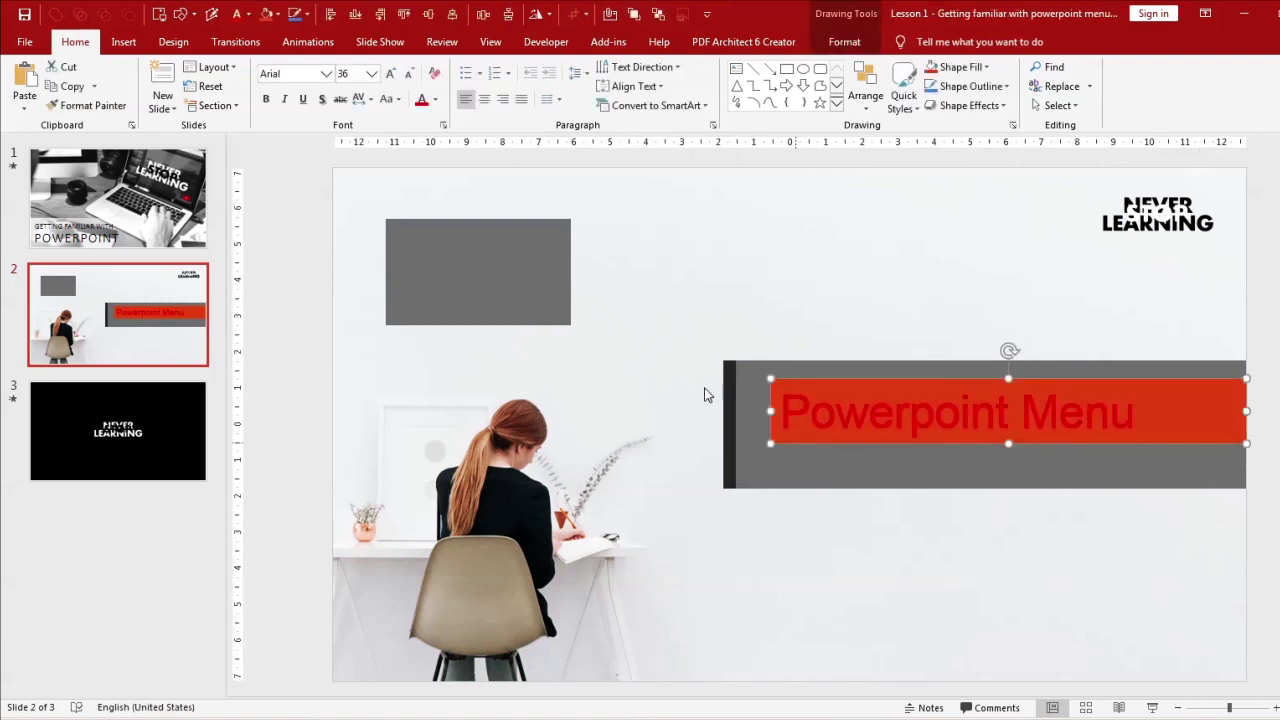
- Set the title shape's fill to No Fill and view Change Case options without changing case
{"action": "left_click", "coordinate": [276, 14]}
{"action": "left_click", "coordinate": [318, 166]}
{"action": "left_click", "coordinate": [334, 298]}
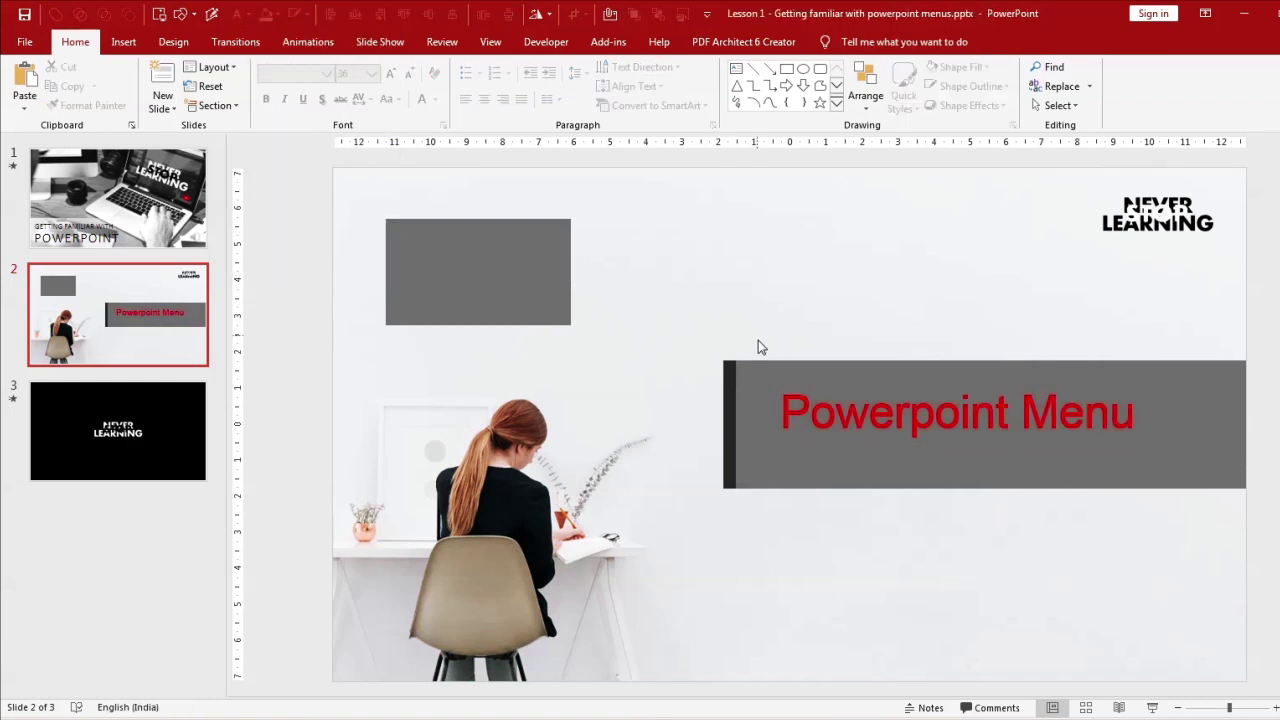
{"action": "left_click", "coordinate": [800, 412]}
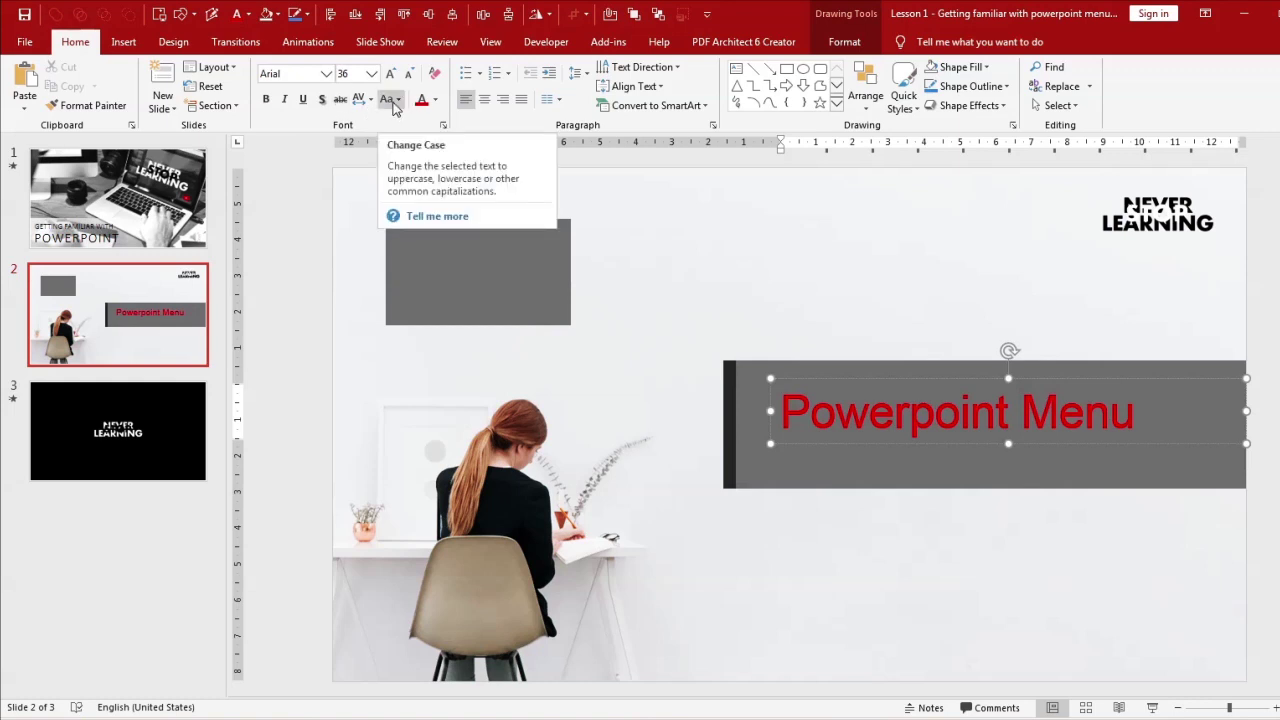
{"action": "left_click", "coordinate": [393, 100]}
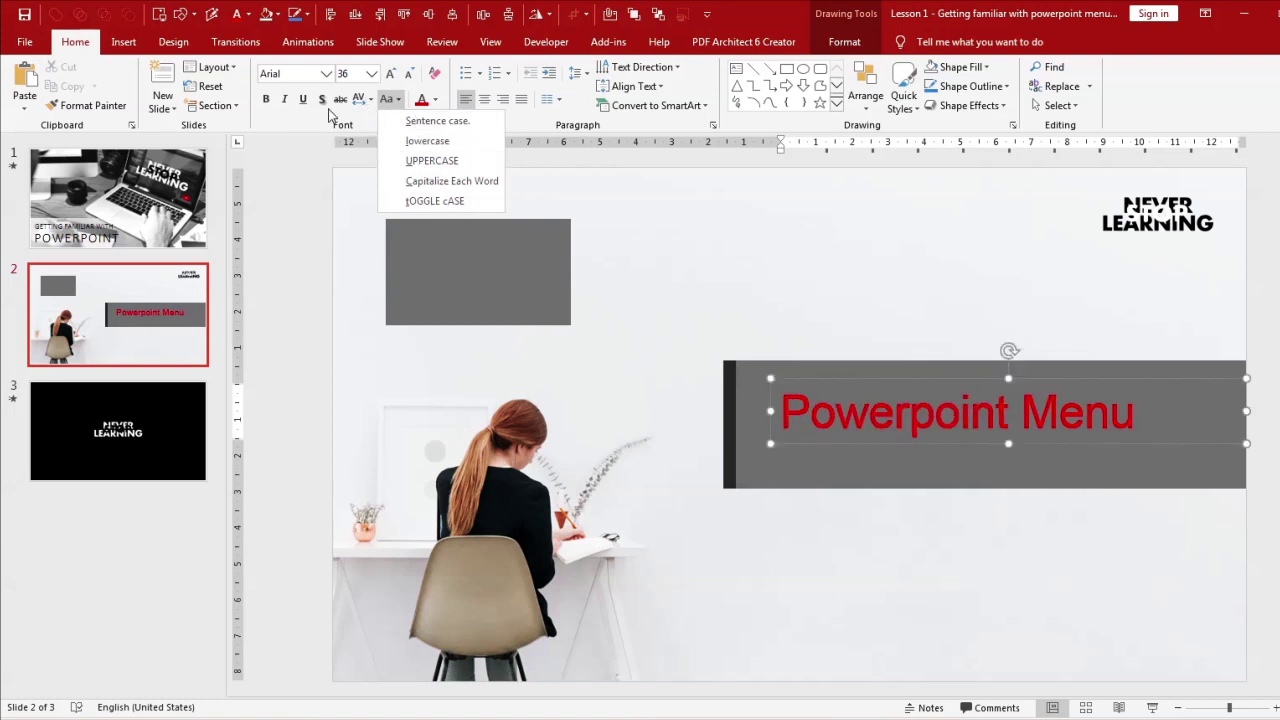
{"action": "left_click", "coordinate": [298, 160]}
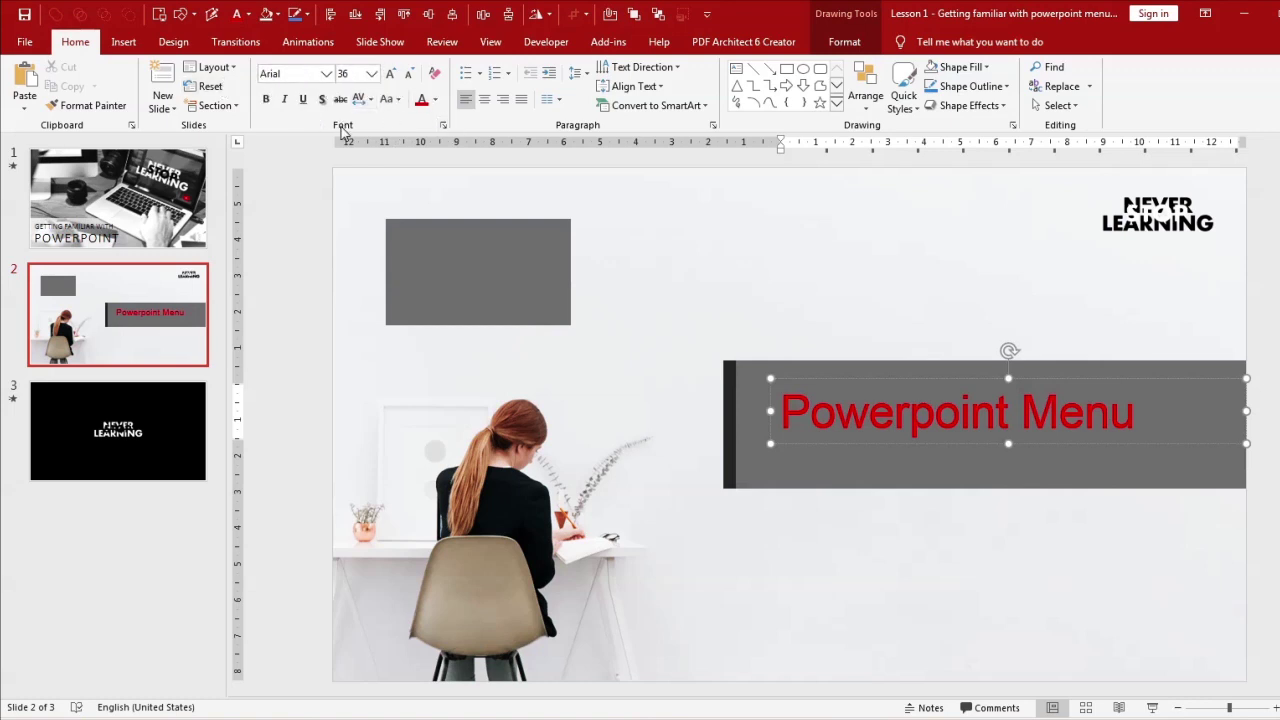
{"action": "left_click", "coordinate": [443, 127]}
{"action": "left_click_drag", "start_coordinate": [551, 241], "coordinate": [422, 187]}
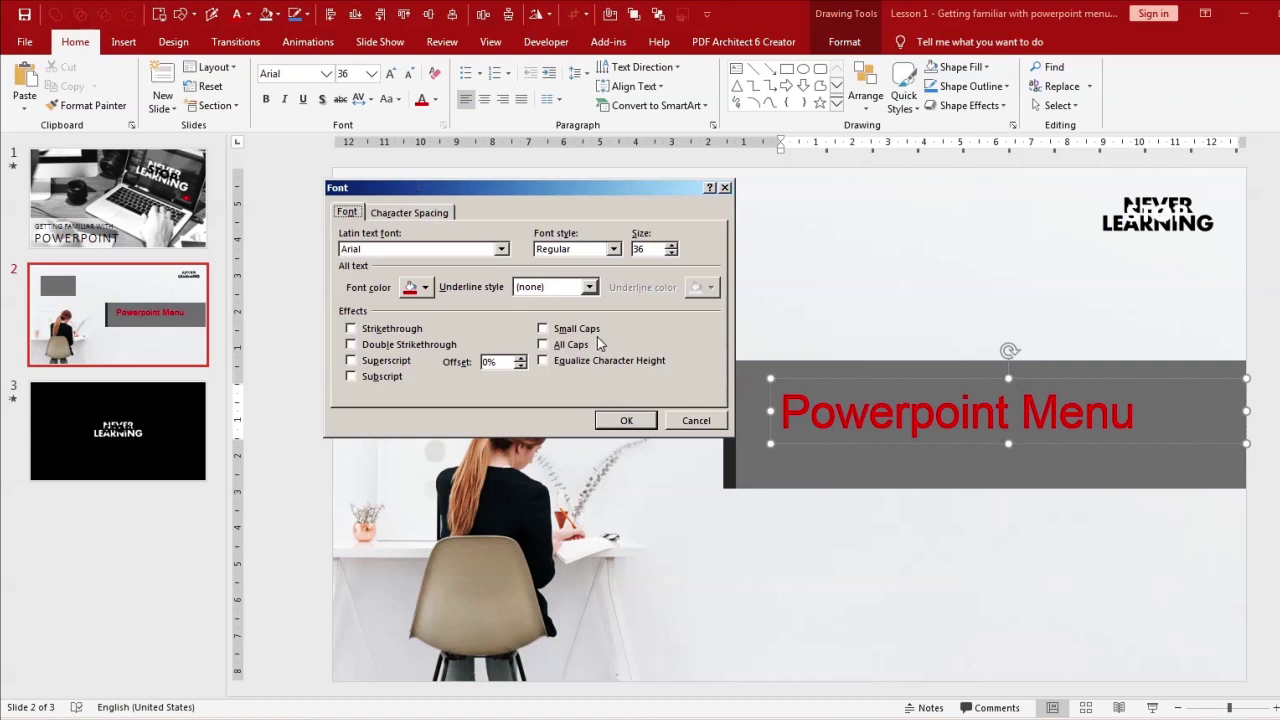
{"action": "left_click", "coordinate": [432, 214]}
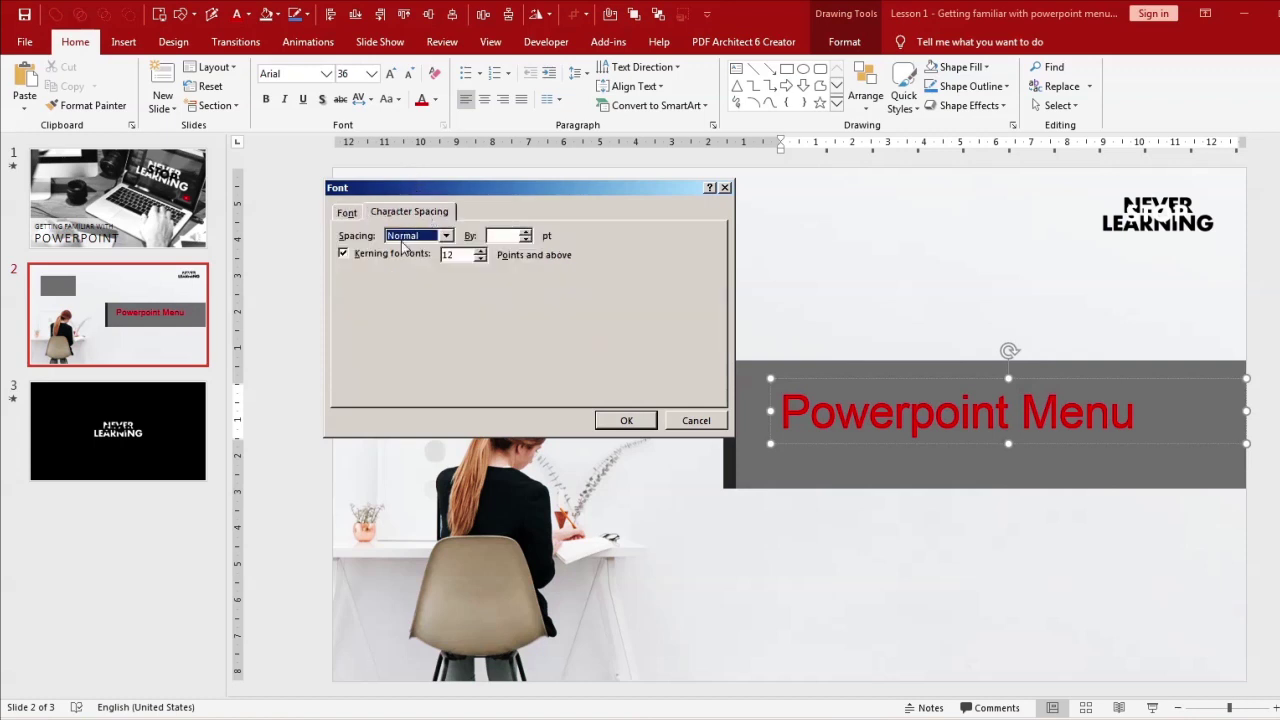
{"action": "left_click", "coordinate": [673, 424]}
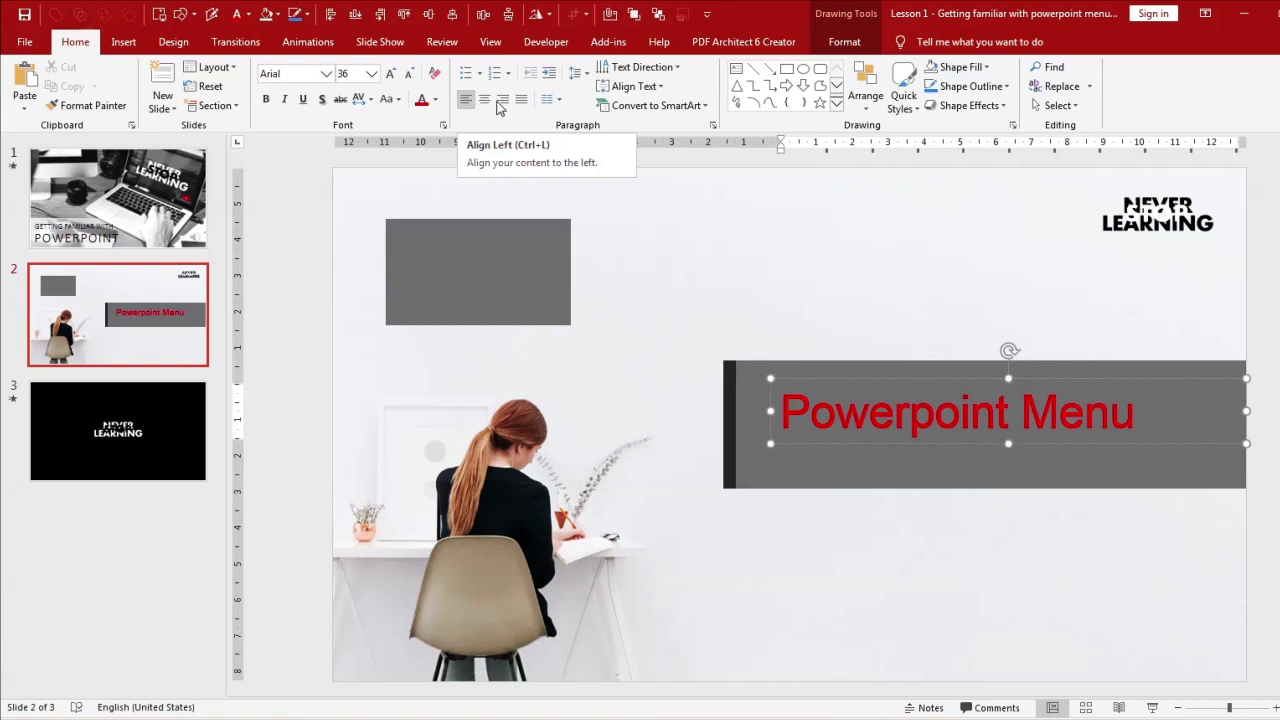
{"action": "left_click", "coordinate": [556, 112]}
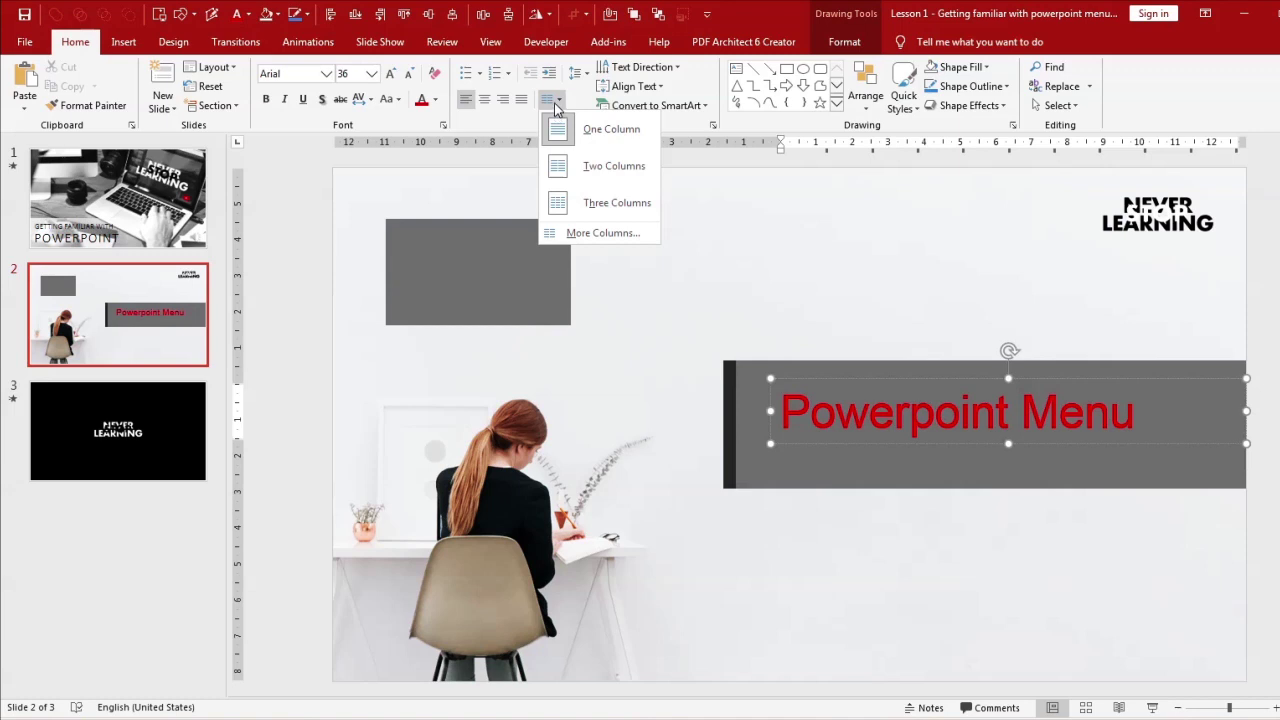
{"action": "left_click", "coordinate": [500, 180]}
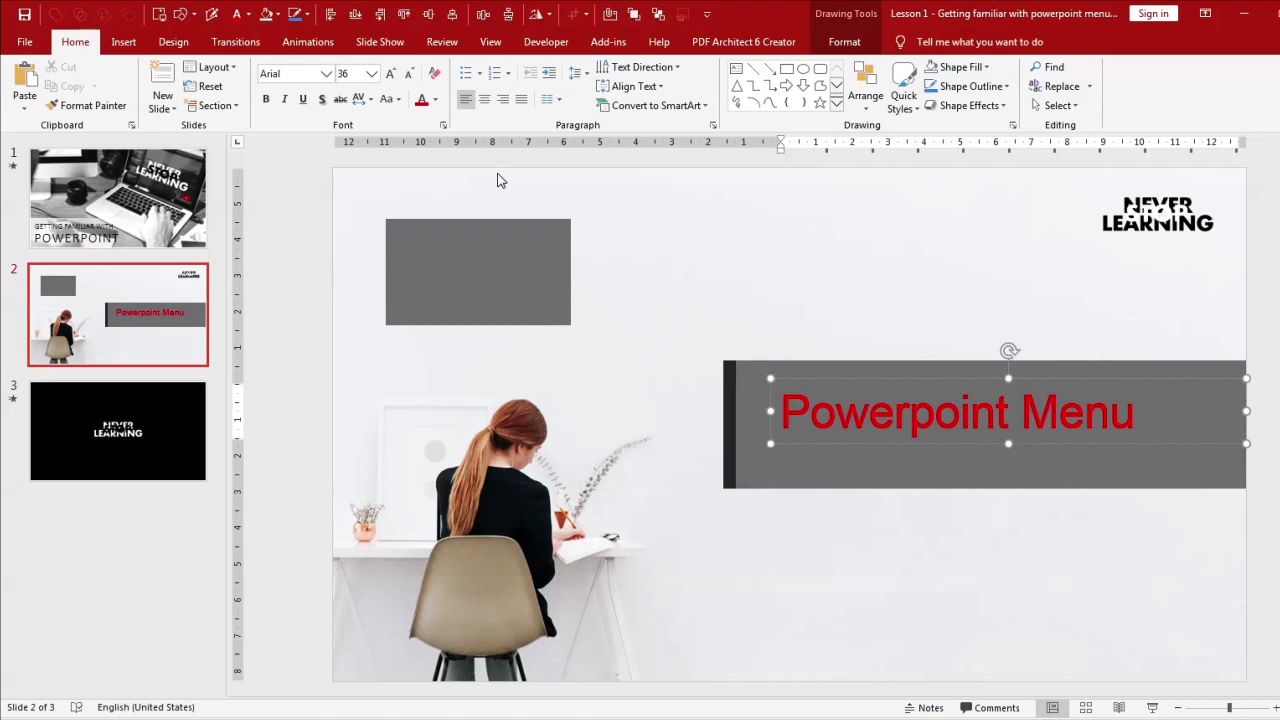
{"action": "left_click", "coordinate": [480, 77]}
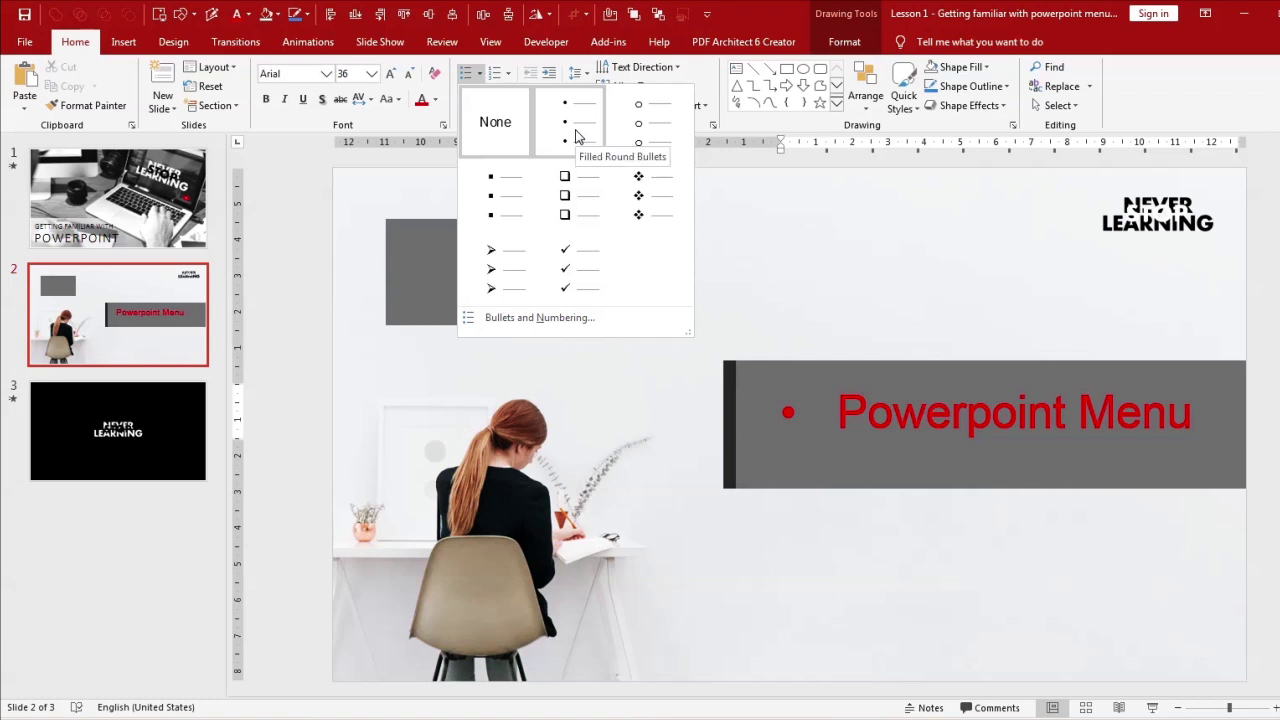
{"action": "left_click", "coordinate": [769, 229]}
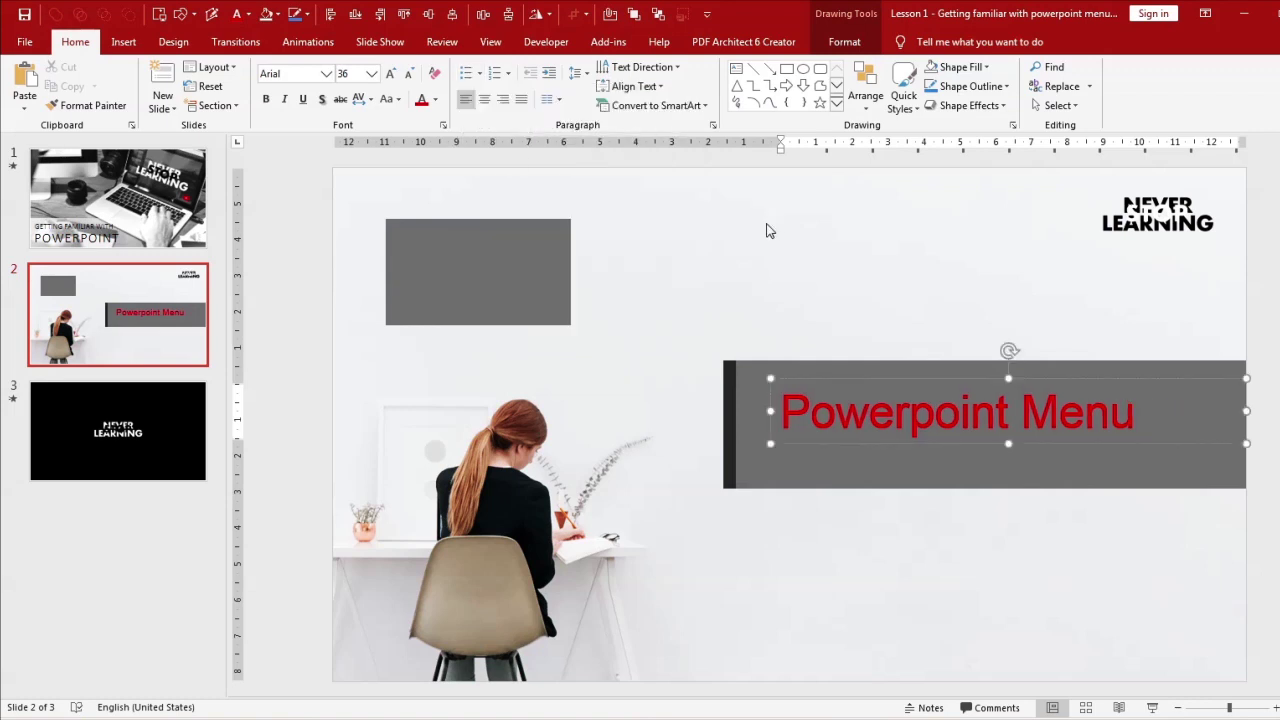
{"action": "left_click", "coordinate": [508, 74]}
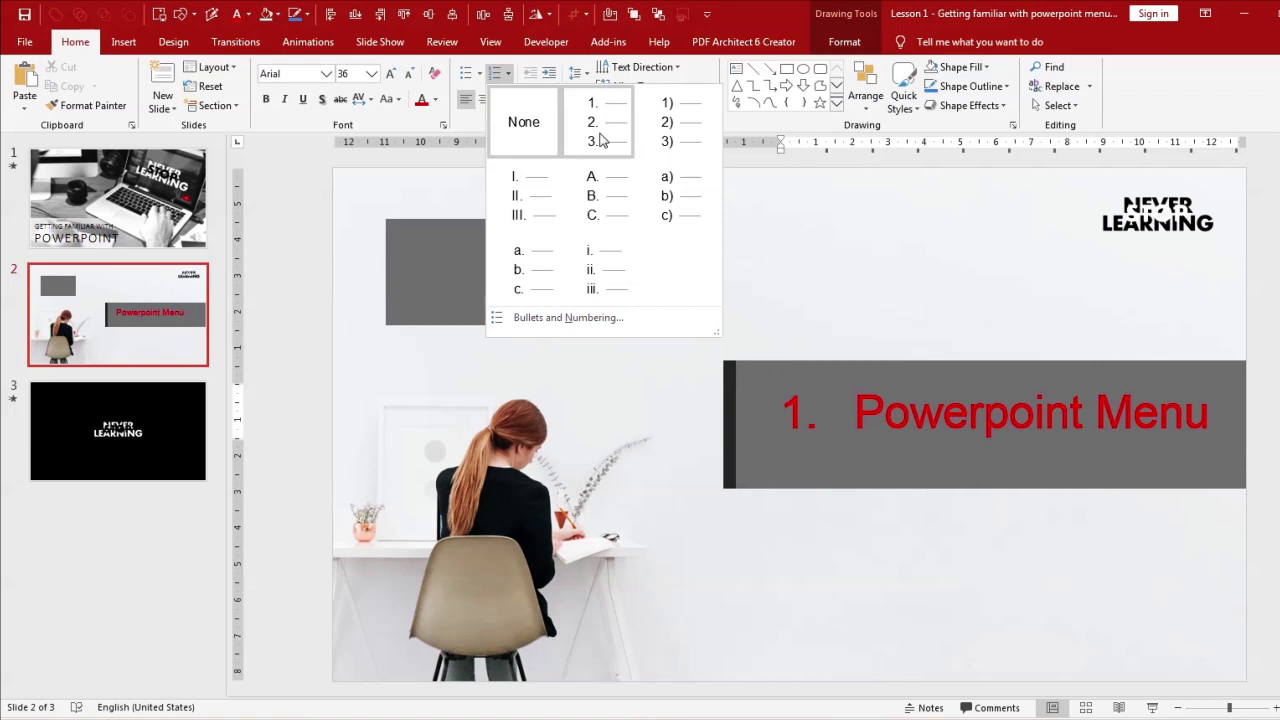
{"action": "left_click", "coordinate": [794, 234]}
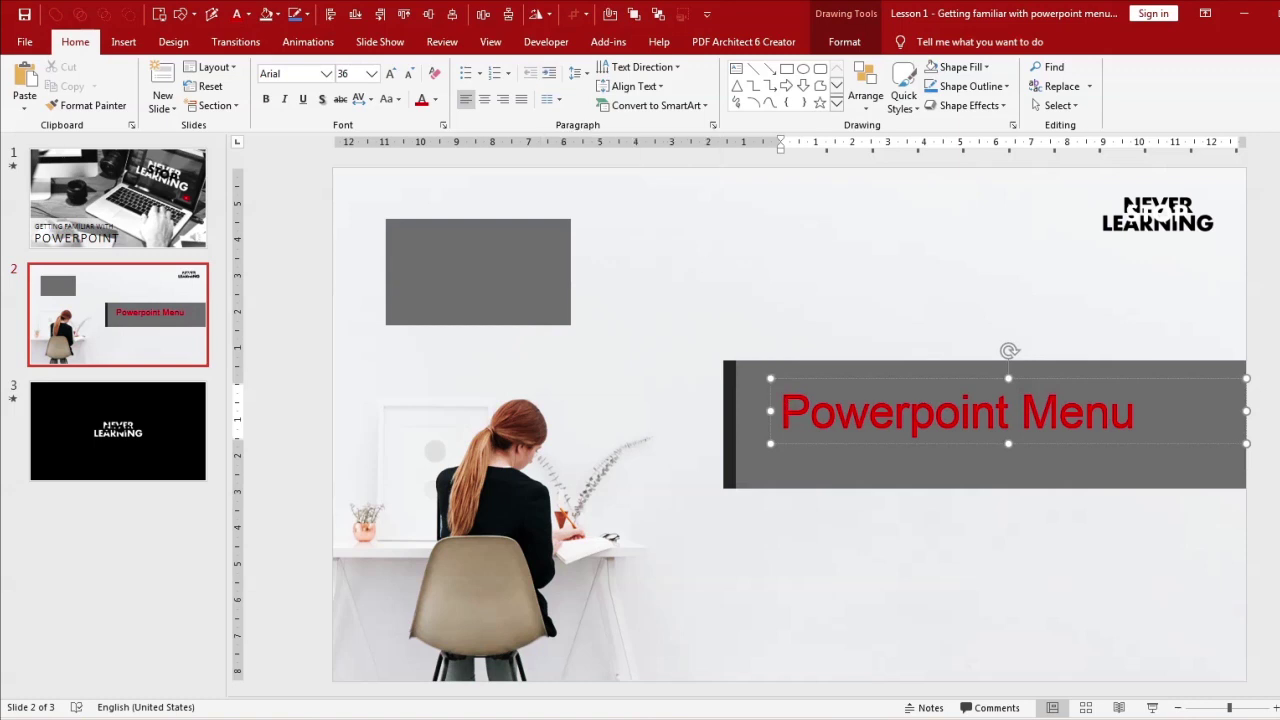
{"action": "left_click", "coordinate": [548, 78]}
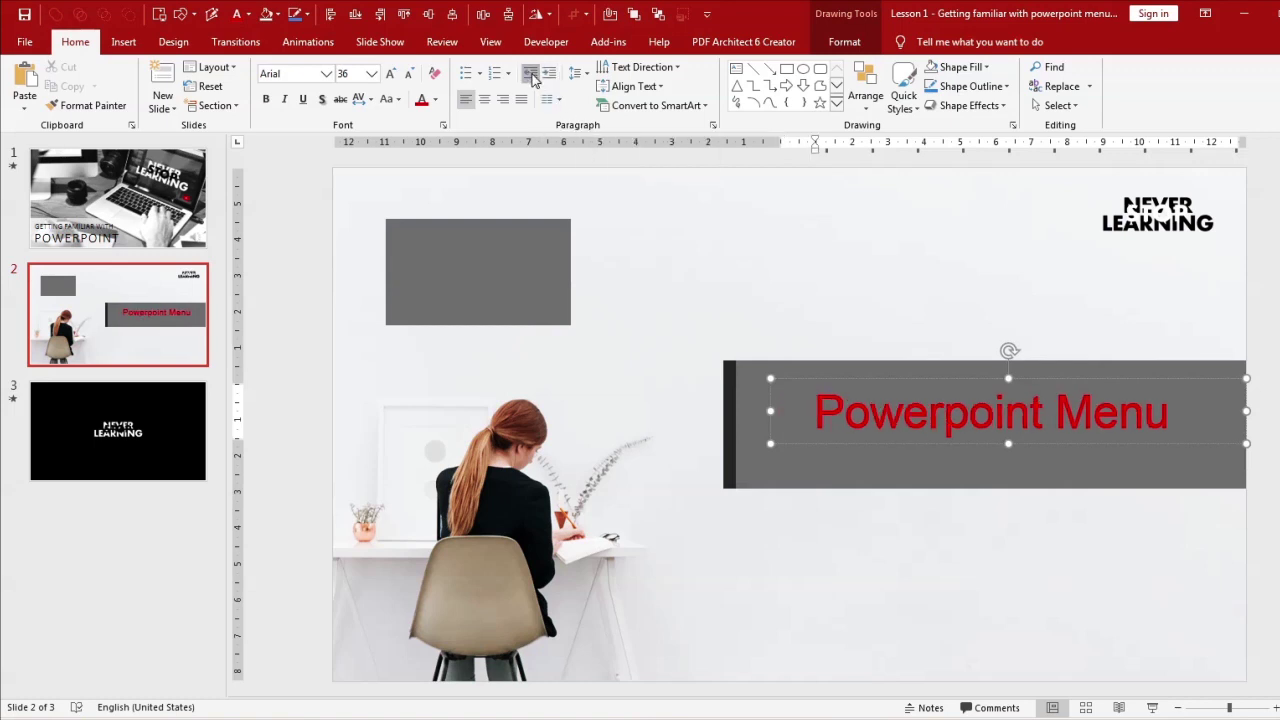
{"action": "left_click", "coordinate": [530, 75]}
{"action": "left_click", "coordinate": [587, 76]}
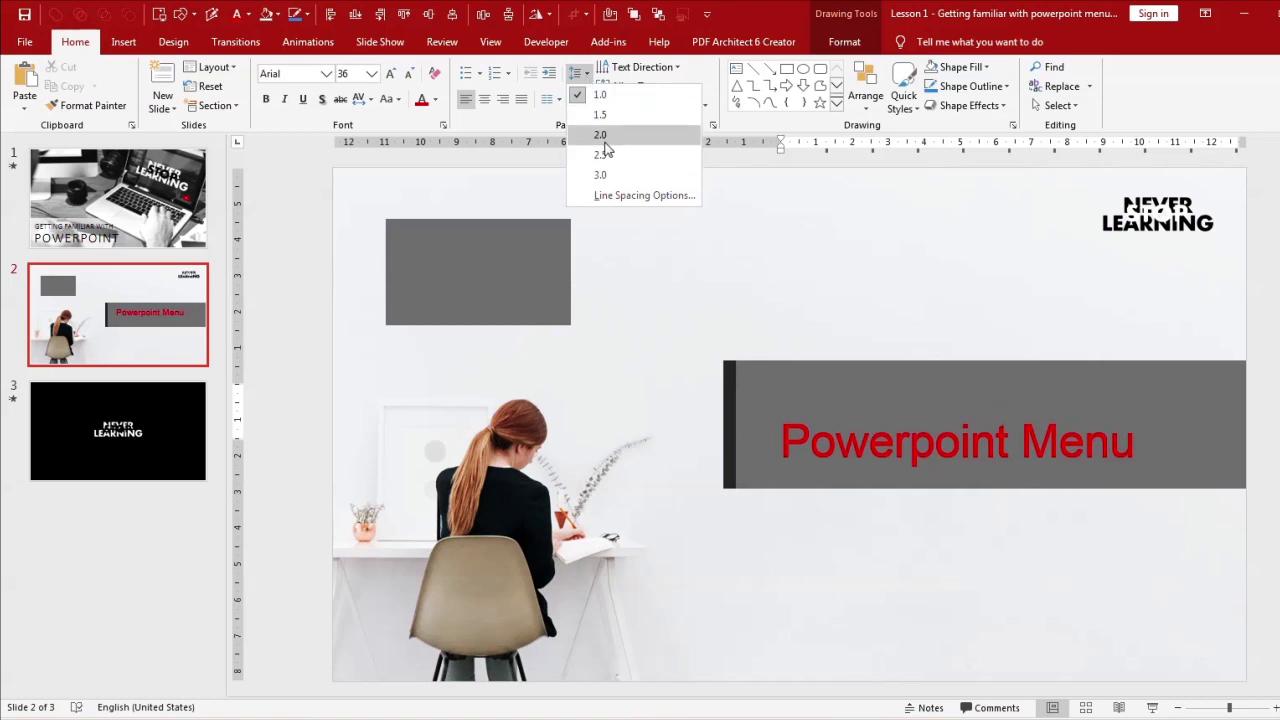
{"action": "left_click", "coordinate": [686, 277]}
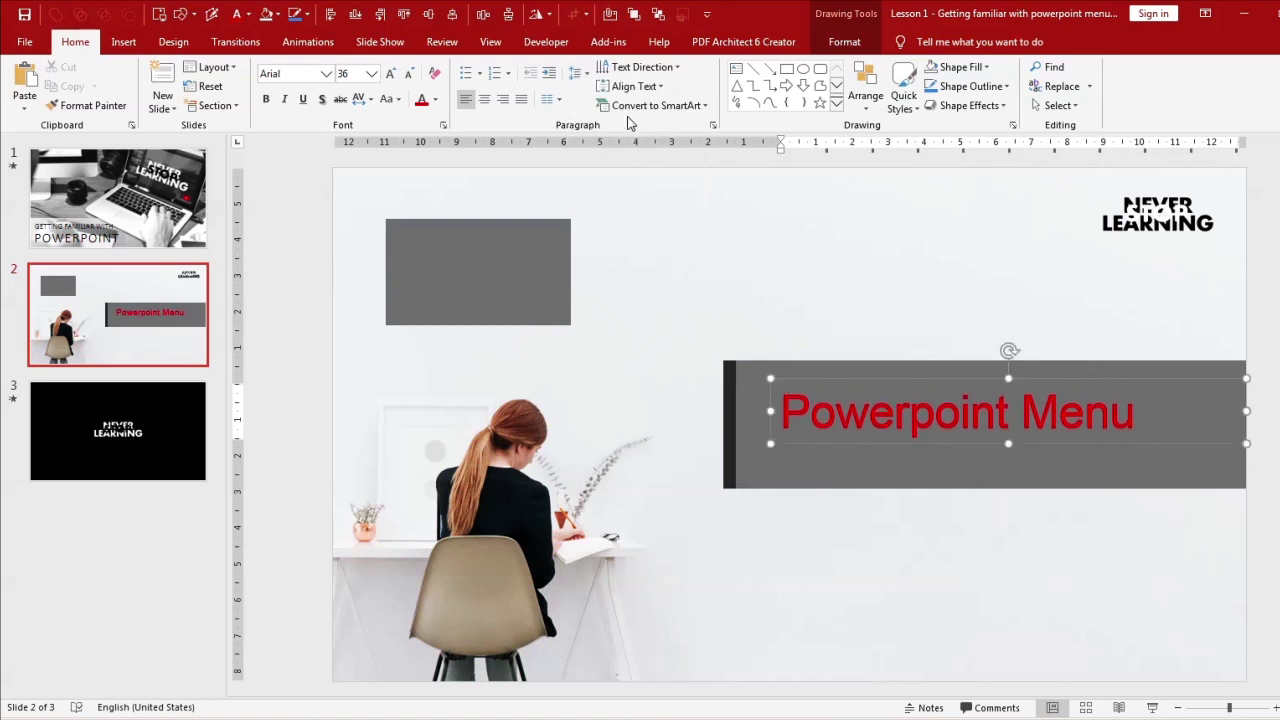
{"action": "left_click", "coordinate": [625, 68]}
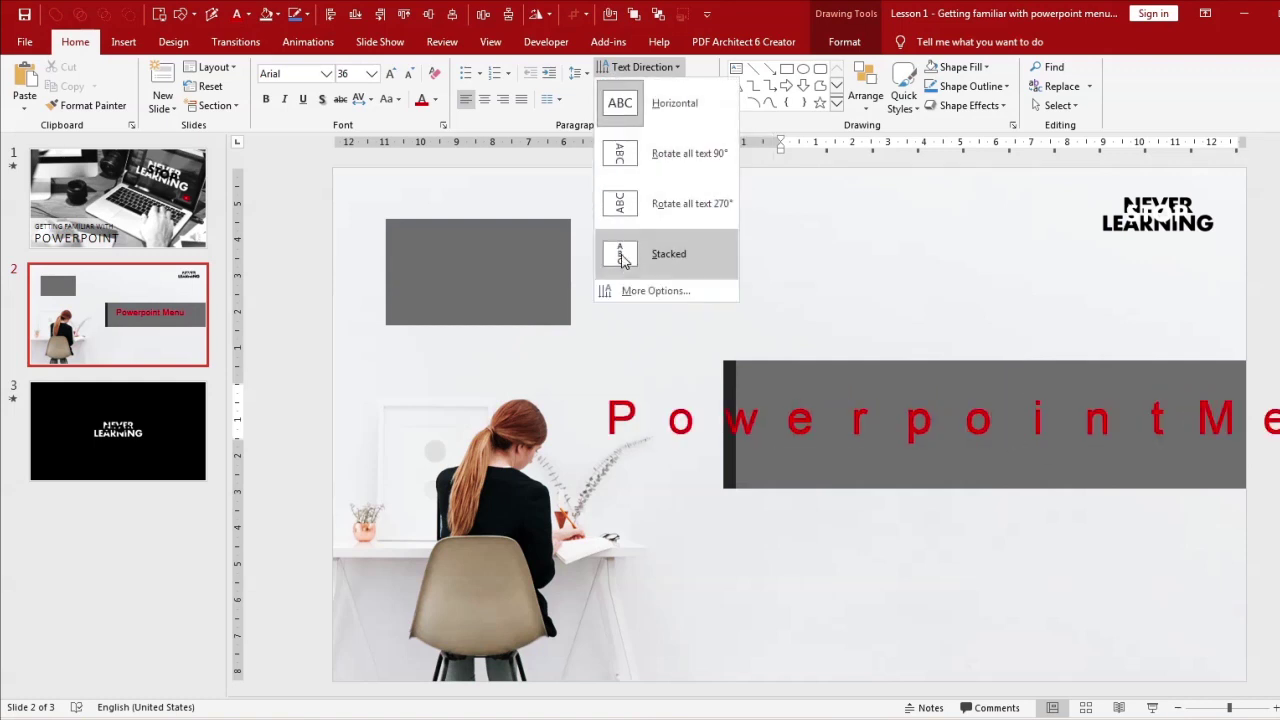
{"action": "left_click", "coordinate": [797, 301]}
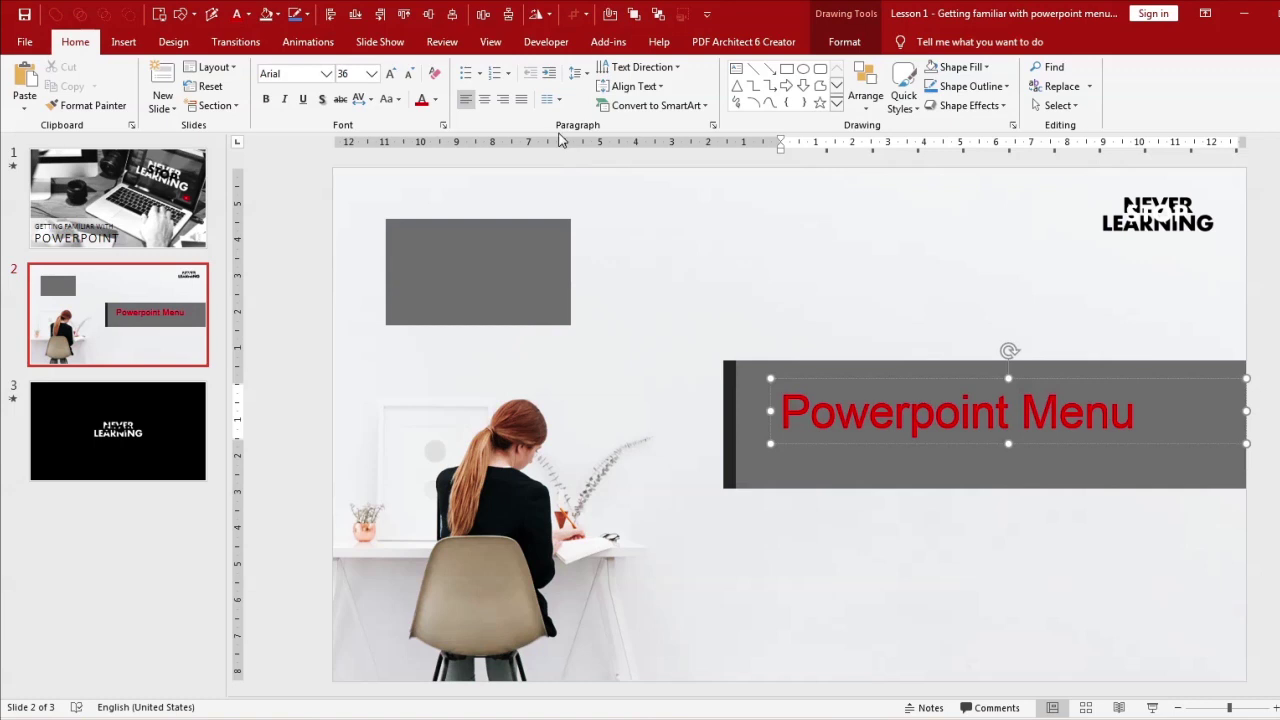
{"action": "left_click", "coordinate": [648, 87]}
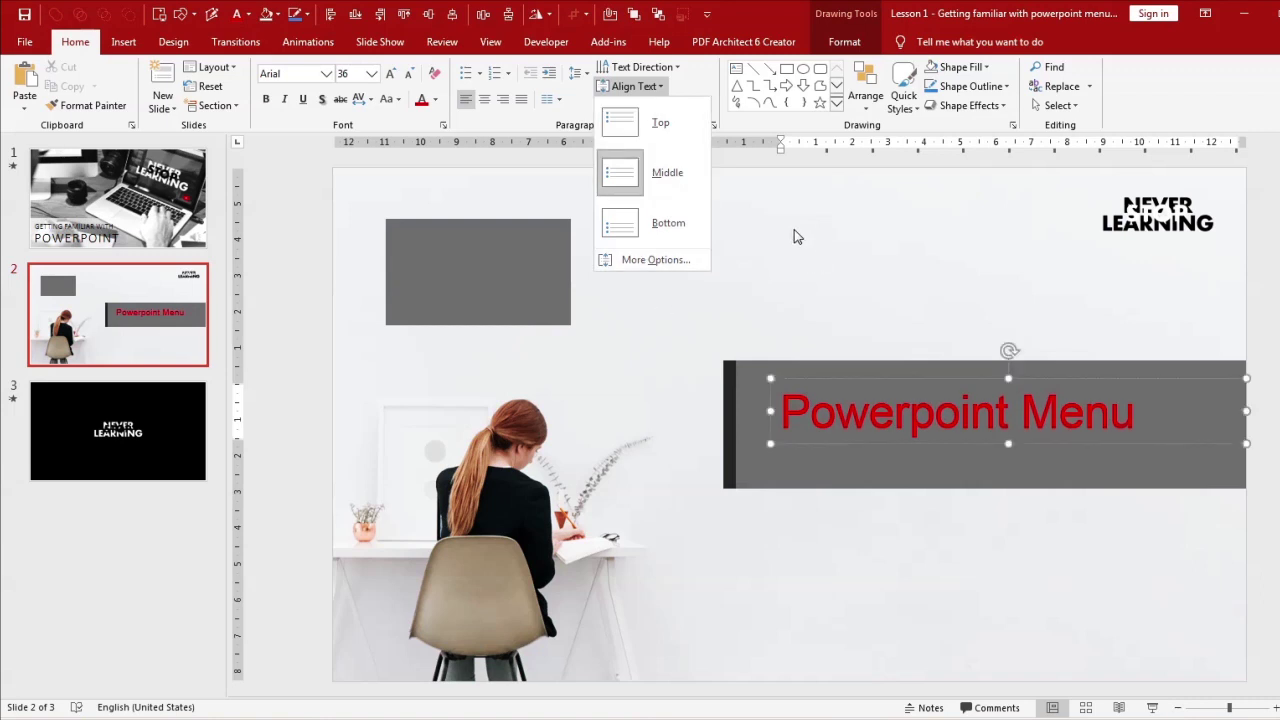
{"action": "left_click", "coordinate": [830, 328]}
- Move the title above the grey bar and type 'sdsdsdsdsdsds' inside the bar
{"action": "left_click_drag", "start_coordinate": [791, 446], "coordinate": [749, 316]}
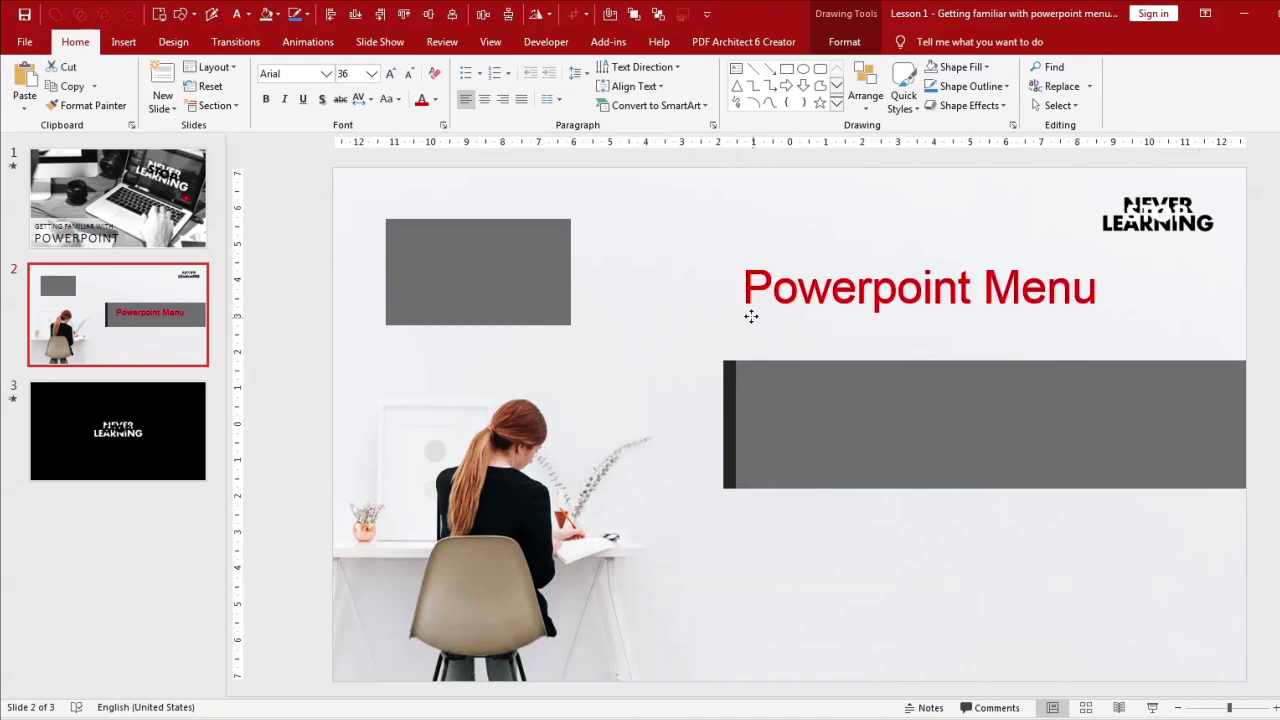
{"action": "left_click", "coordinate": [782, 392]}
{"action": "right_click", "coordinate": [784, 397]}
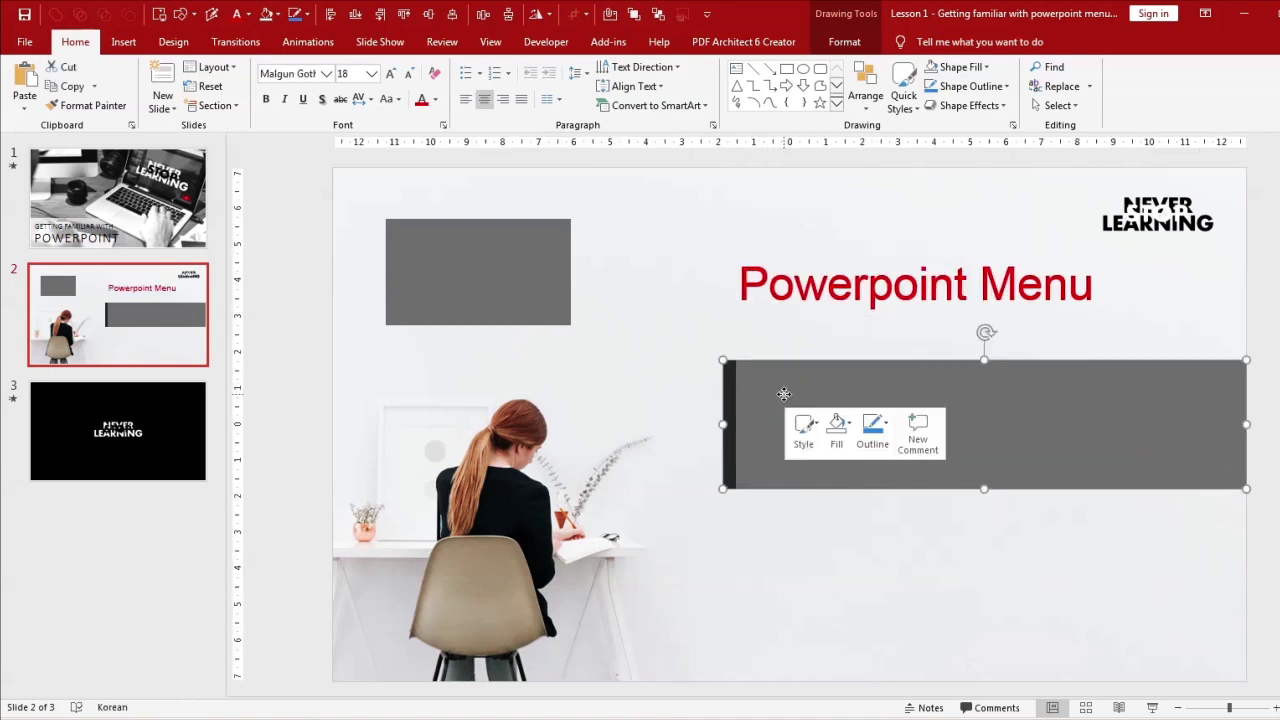
{"action": "left_click", "coordinate": [832, 133]}
{"action": "type", "text": "sdsdsdsdsdsds"}
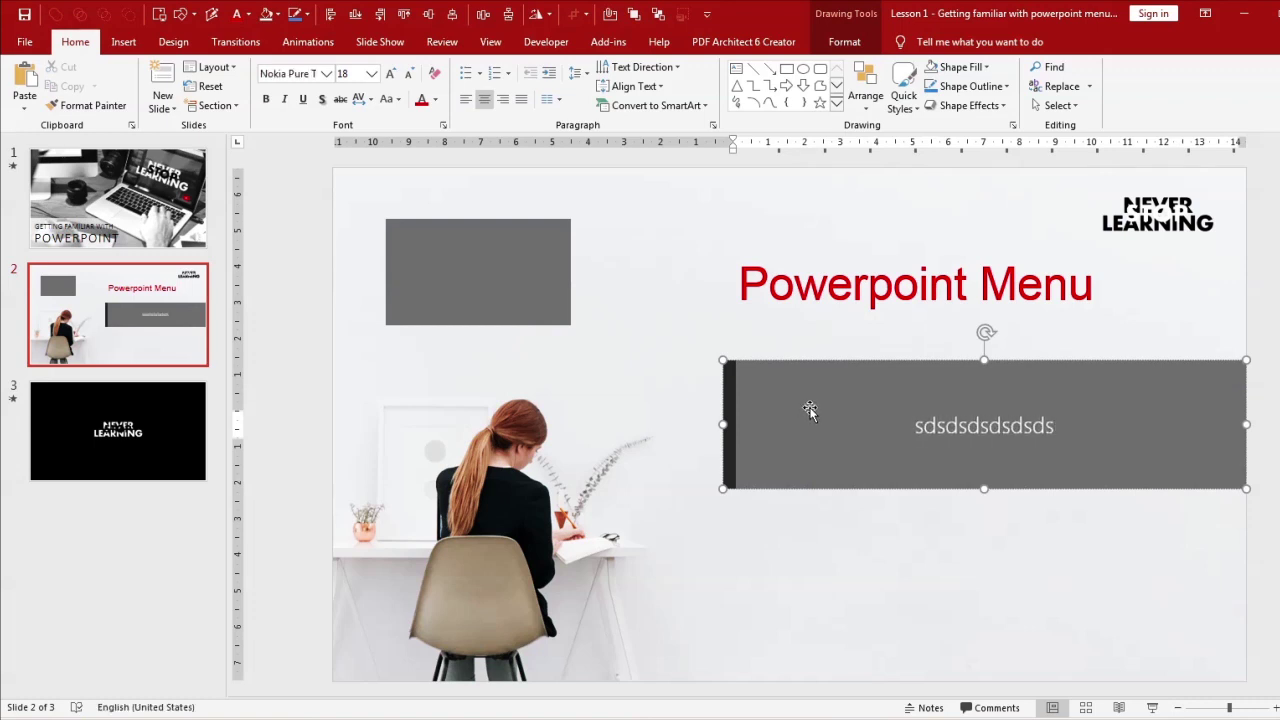
- Align the bar's text to the top, then to the bottom
{"action": "left_click", "coordinate": [630, 86]}
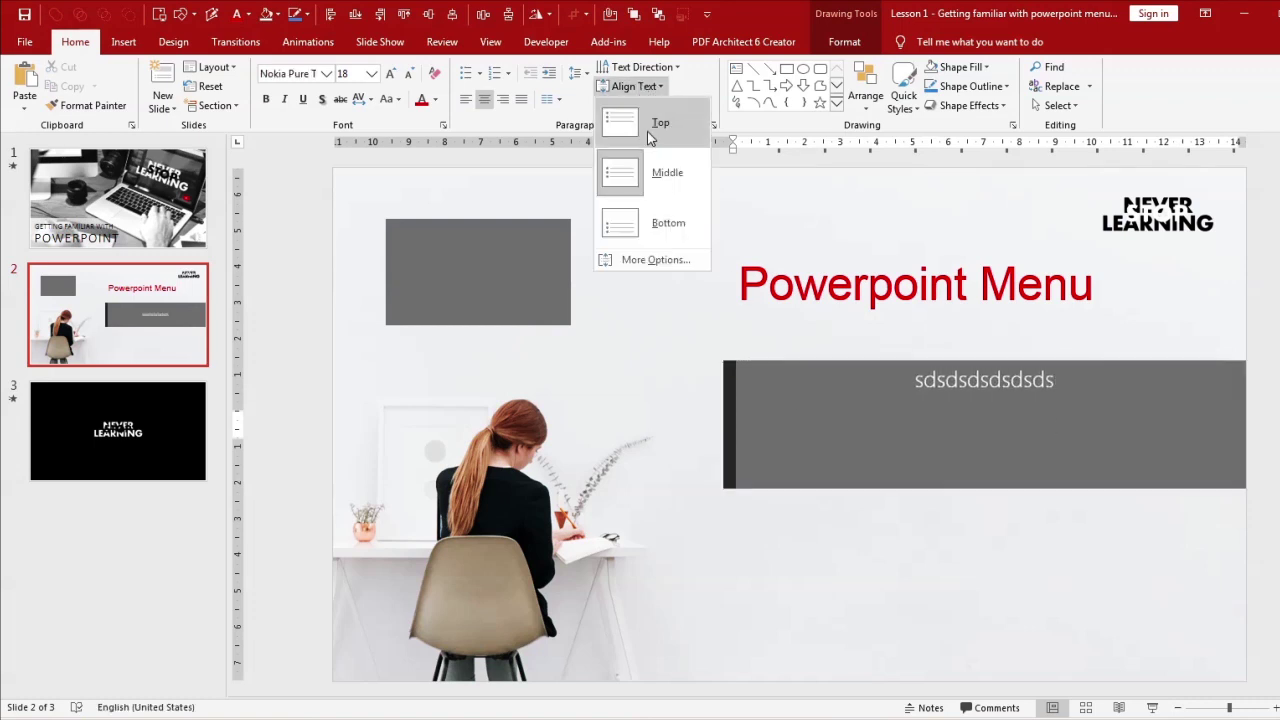
{"action": "left_click", "coordinate": [648, 137]}
{"action": "left_click", "coordinate": [636, 86]}
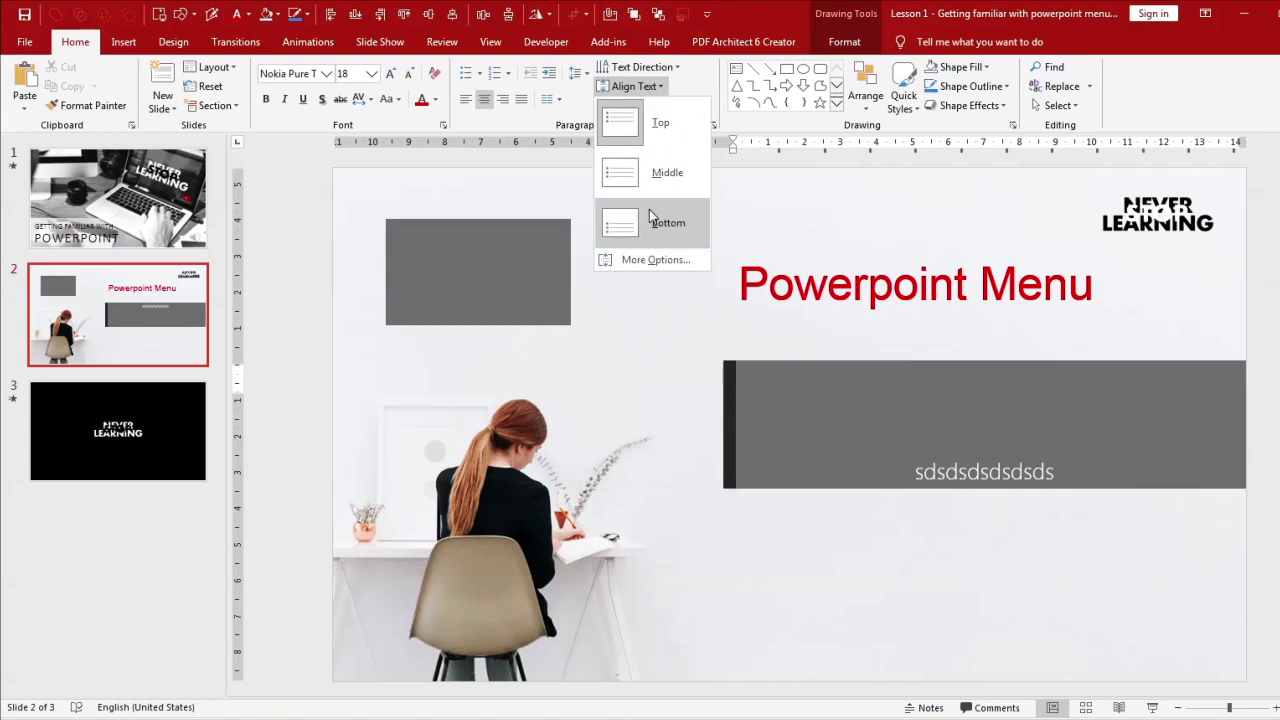
{"action": "left_click", "coordinate": [649, 209]}
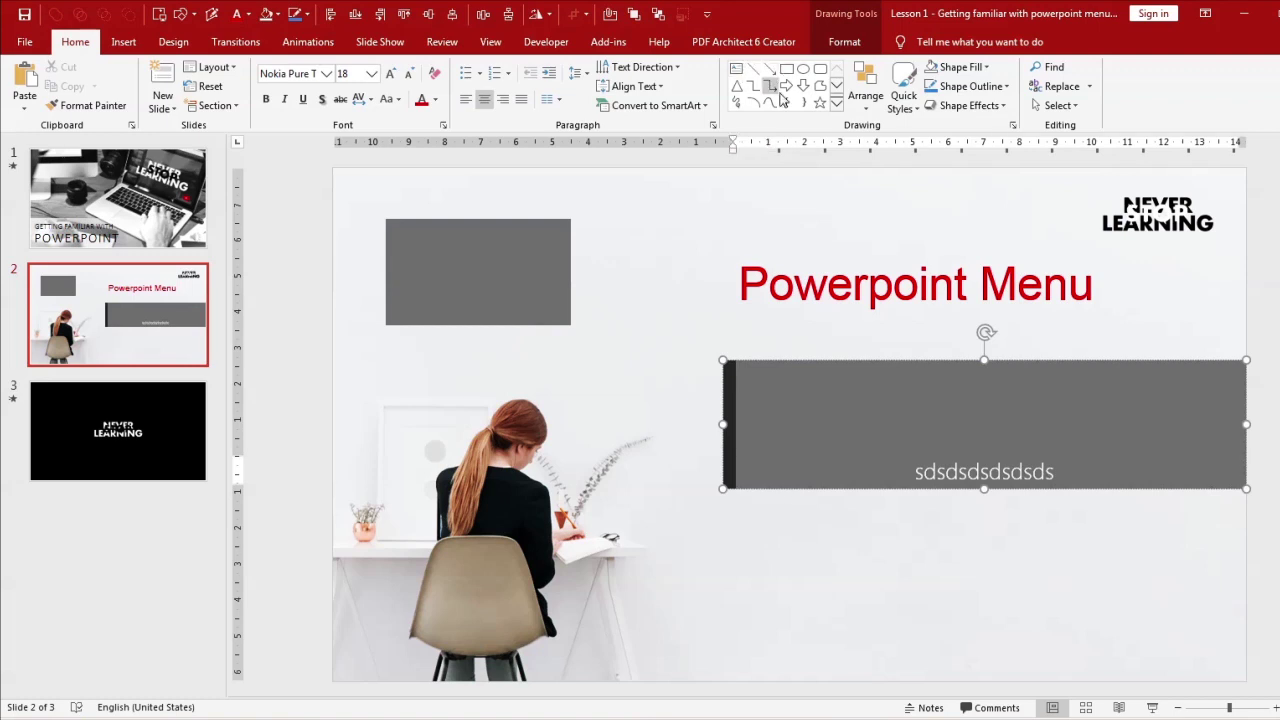
{"action": "left_click", "coordinate": [862, 112]}
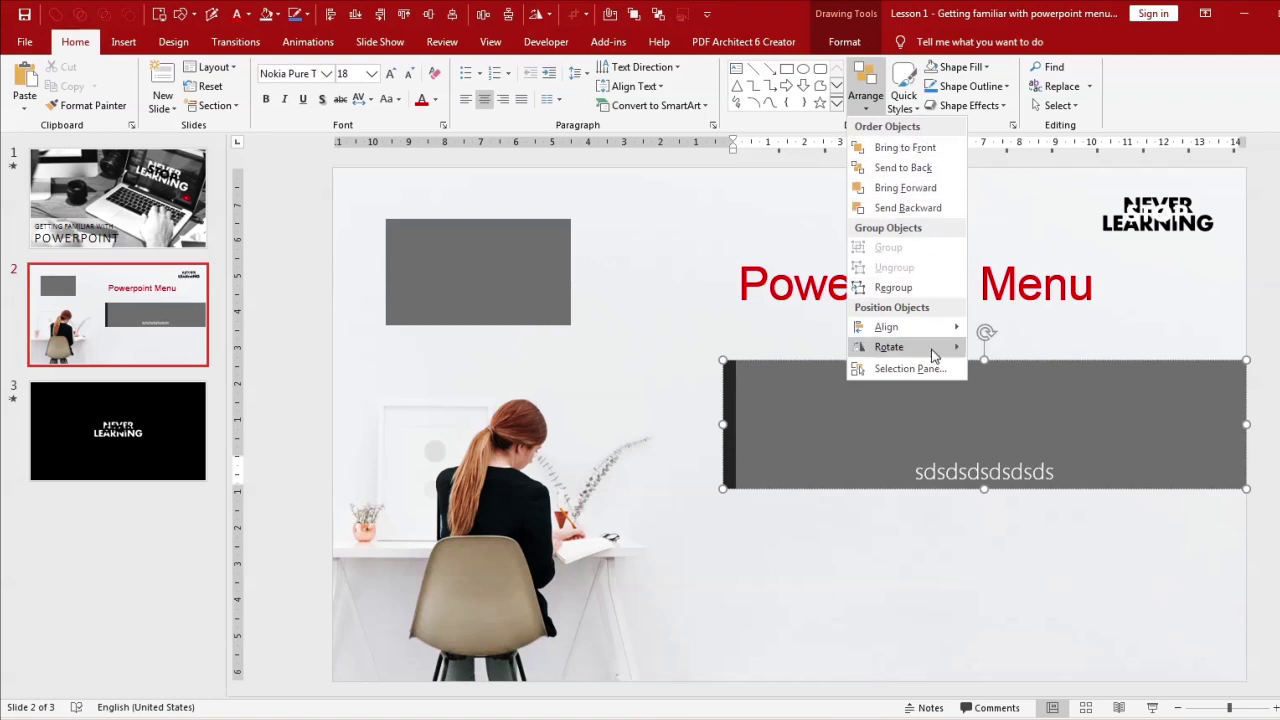
{"action": "mouse_move", "coordinate": [932, 343]}
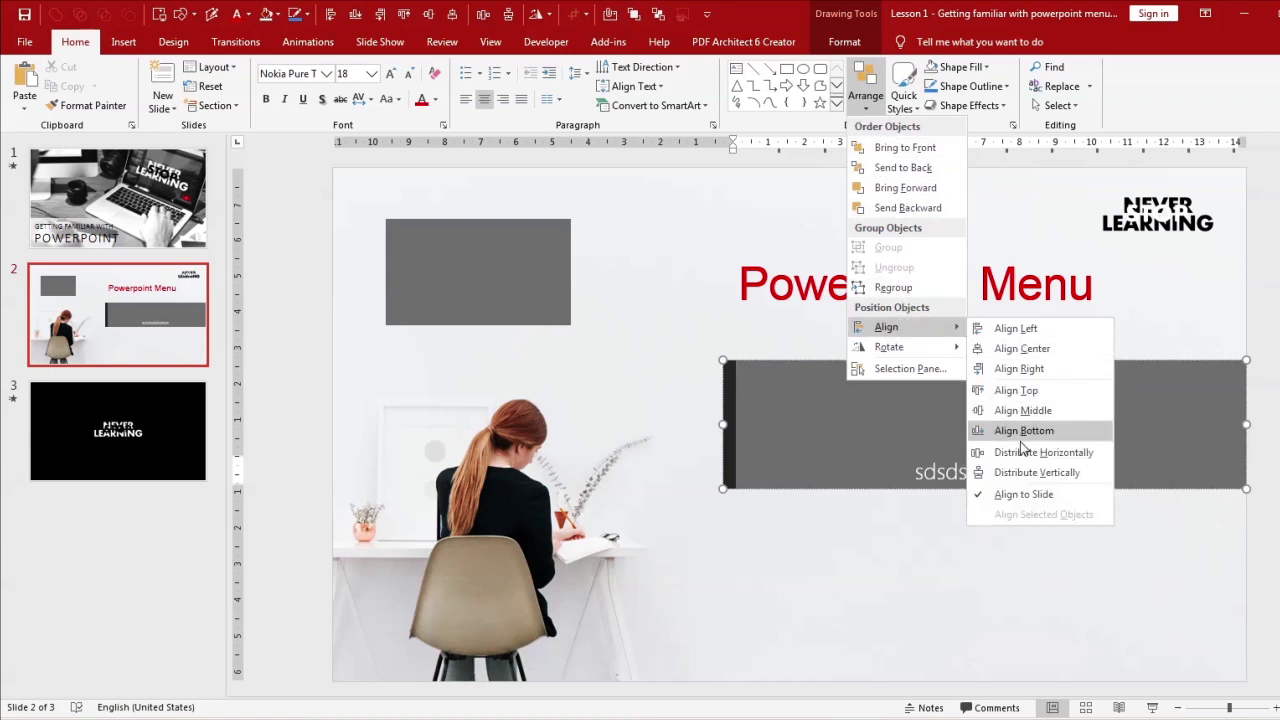
{"action": "left_click", "coordinate": [985, 616]}
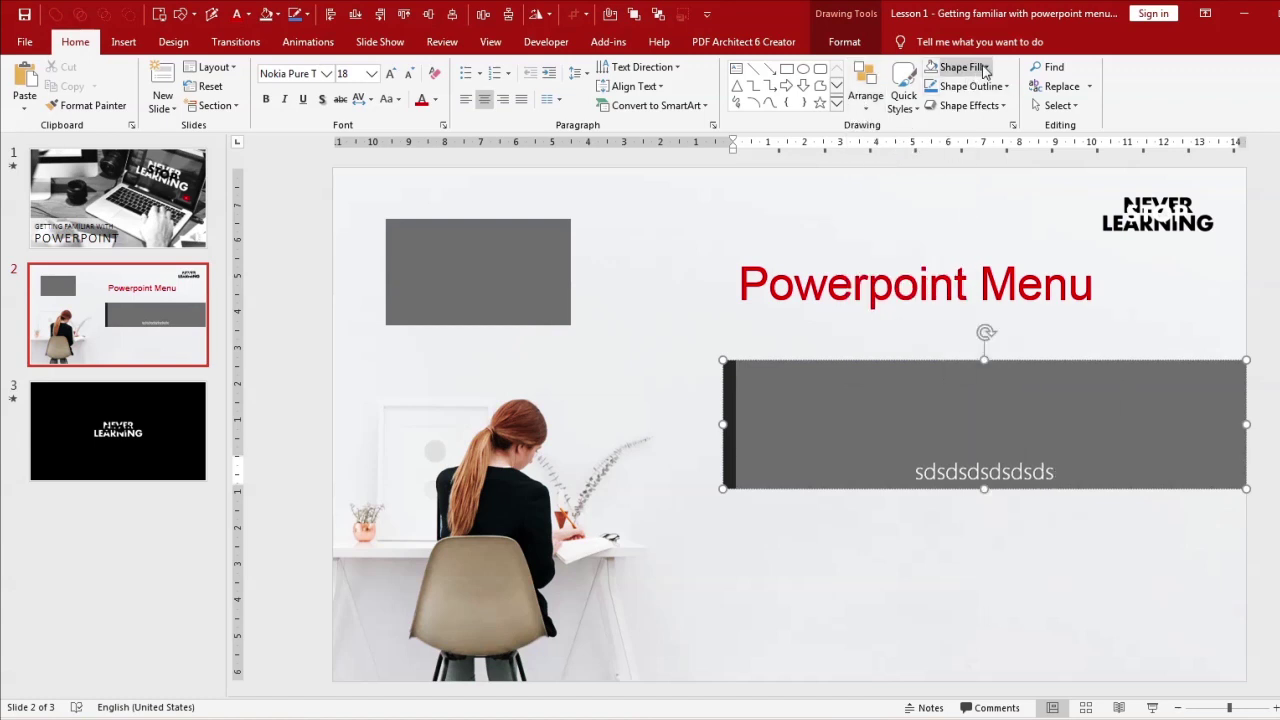
{"action": "left_click", "coordinate": [852, 292]}
- Select the title box and browse its fill colours without applying one
{"action": "left_click", "coordinate": [858, 315]}
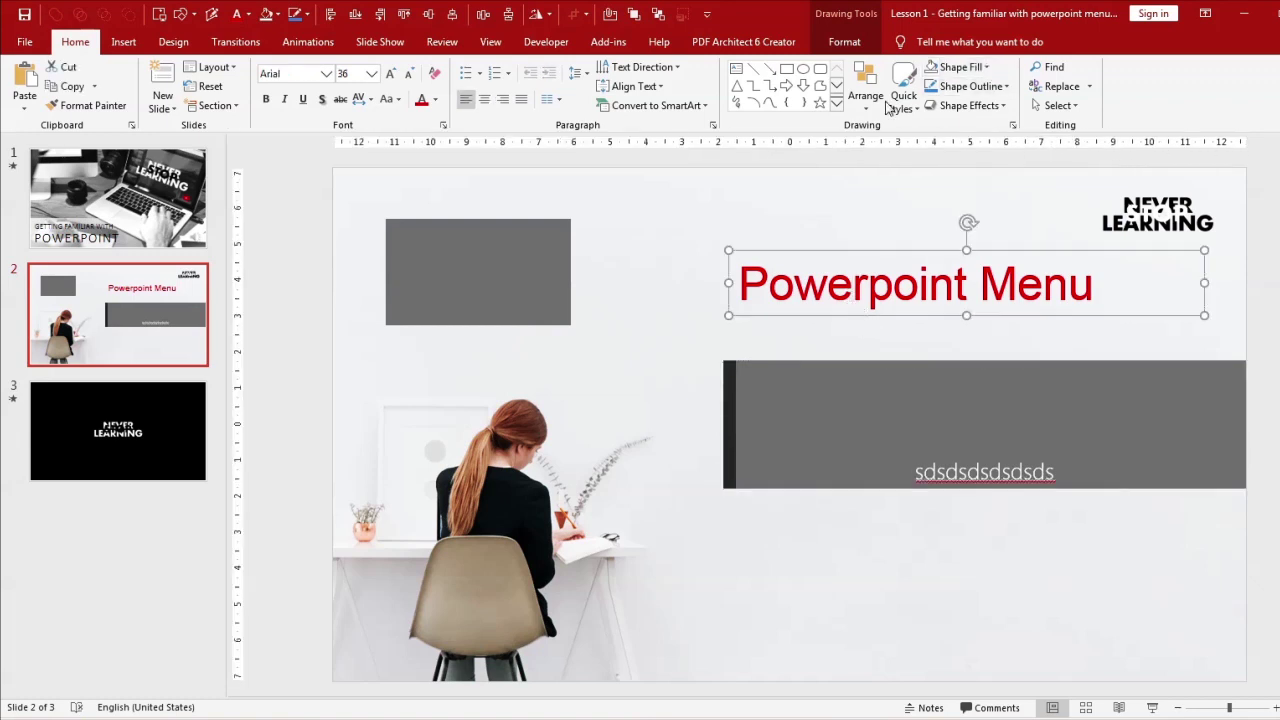
{"action": "left_click", "coordinate": [987, 70]}
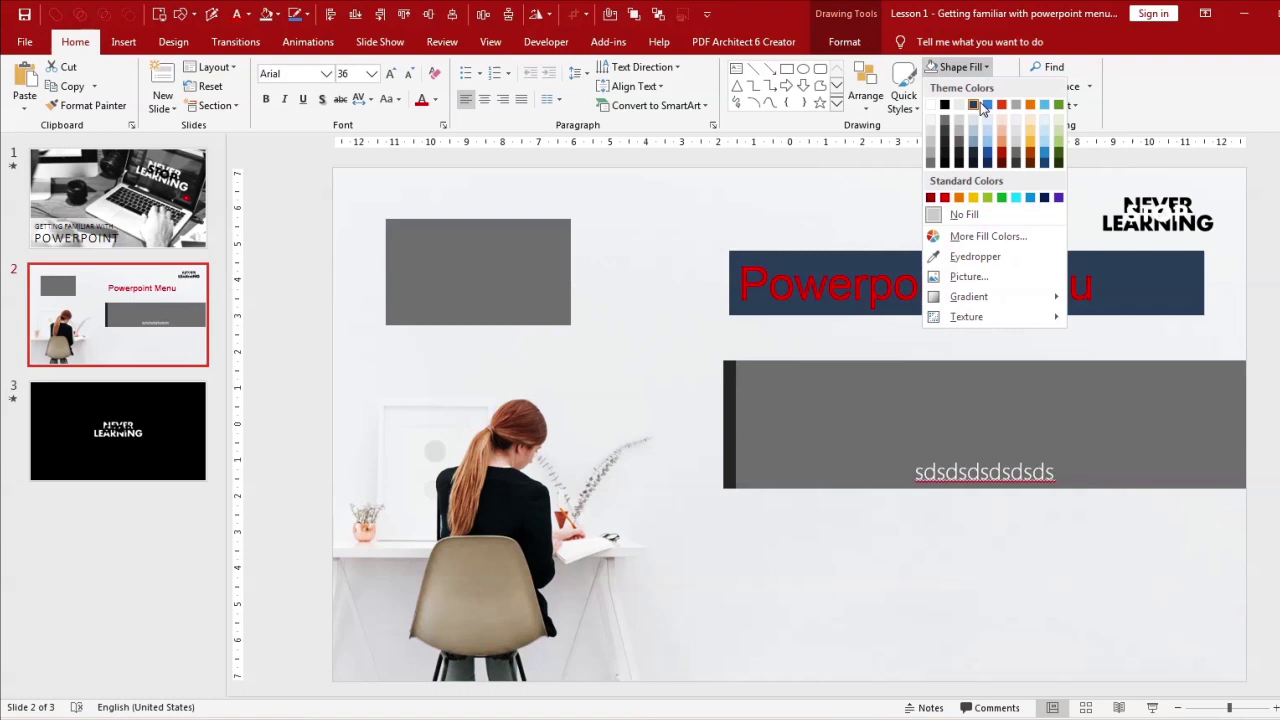
{"action": "left_click", "coordinate": [997, 563]}
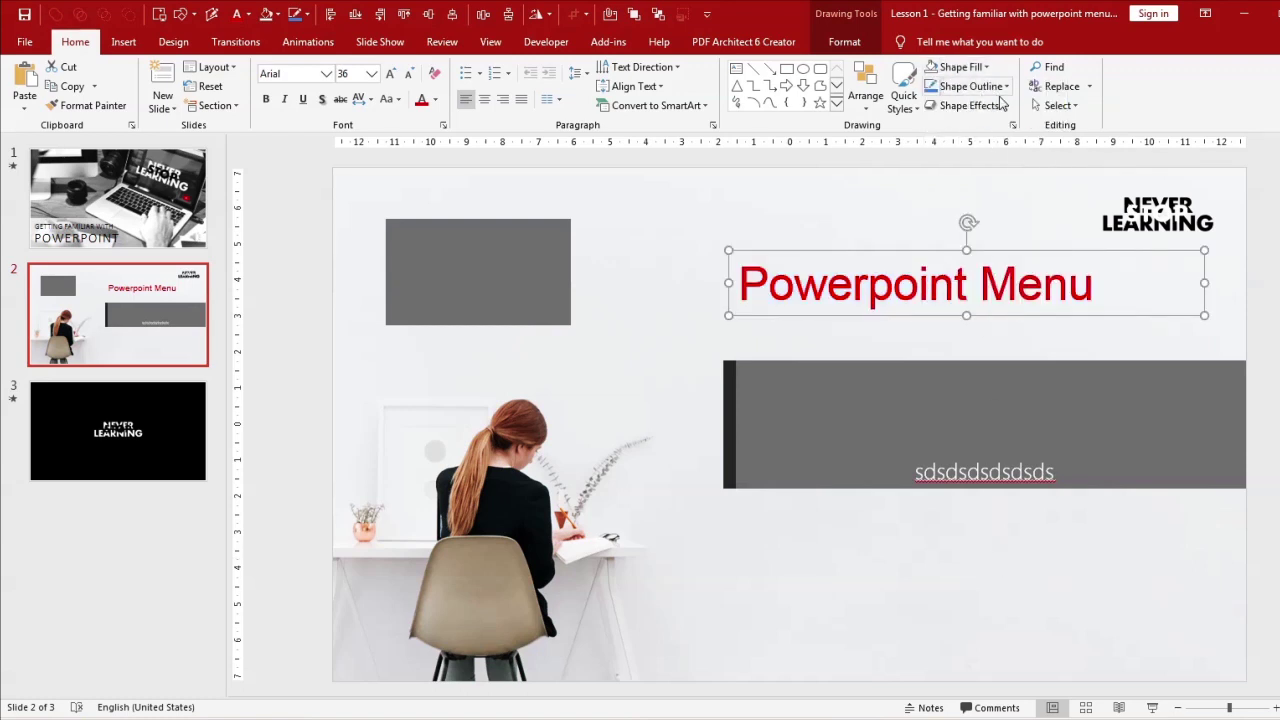
- Give the grey bar an Orange, Accent 2 outline
{"action": "left_click", "coordinate": [862, 396]}
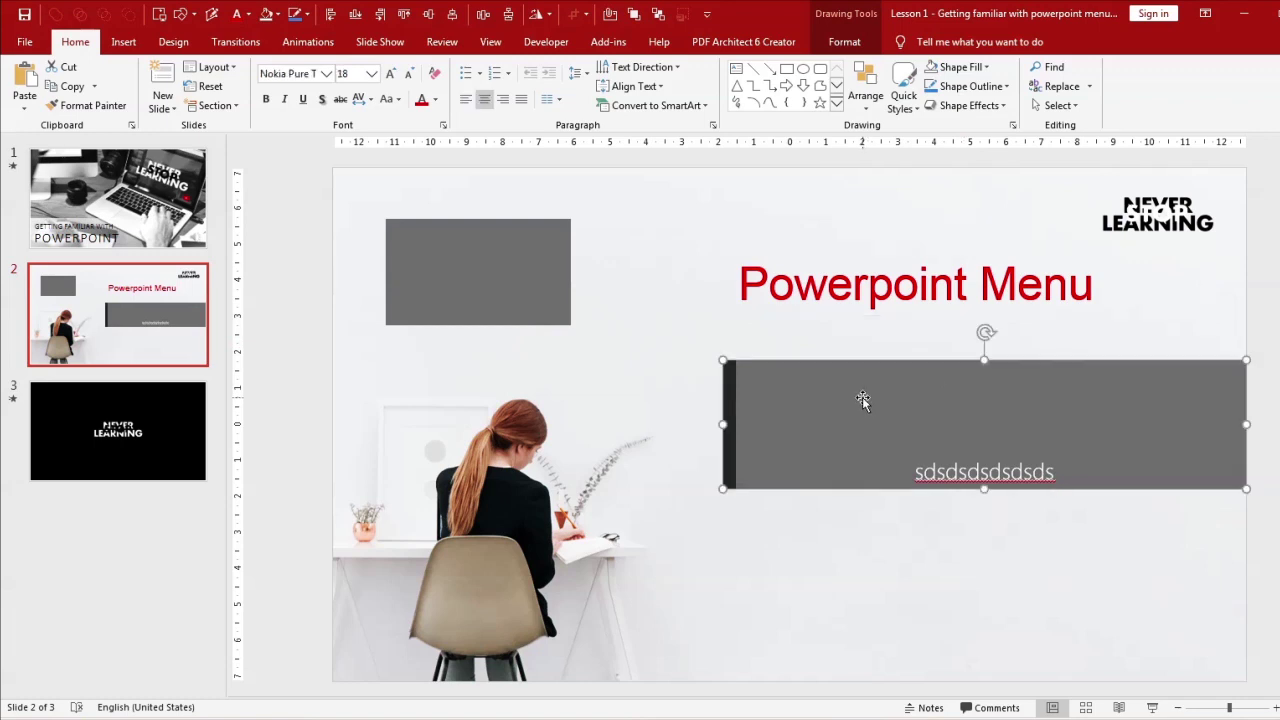
{"action": "left_click", "coordinate": [1007, 87]}
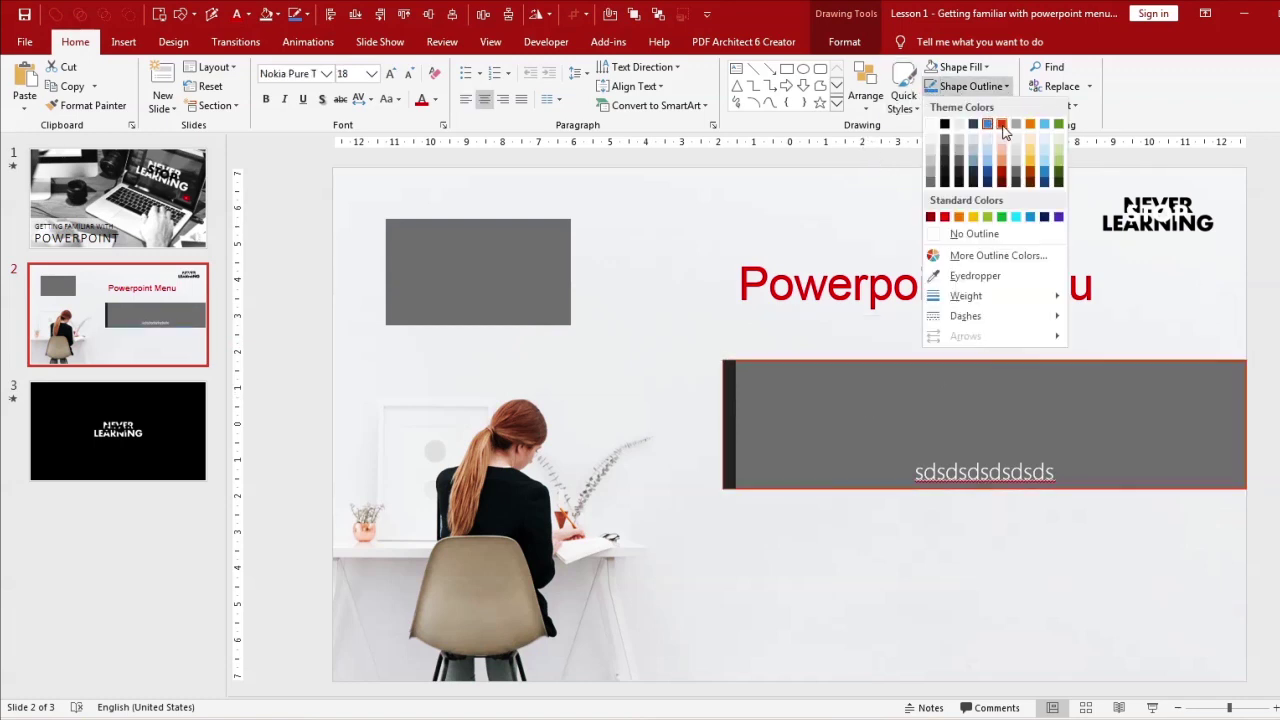
{"action": "left_click", "coordinate": [1003, 130]}
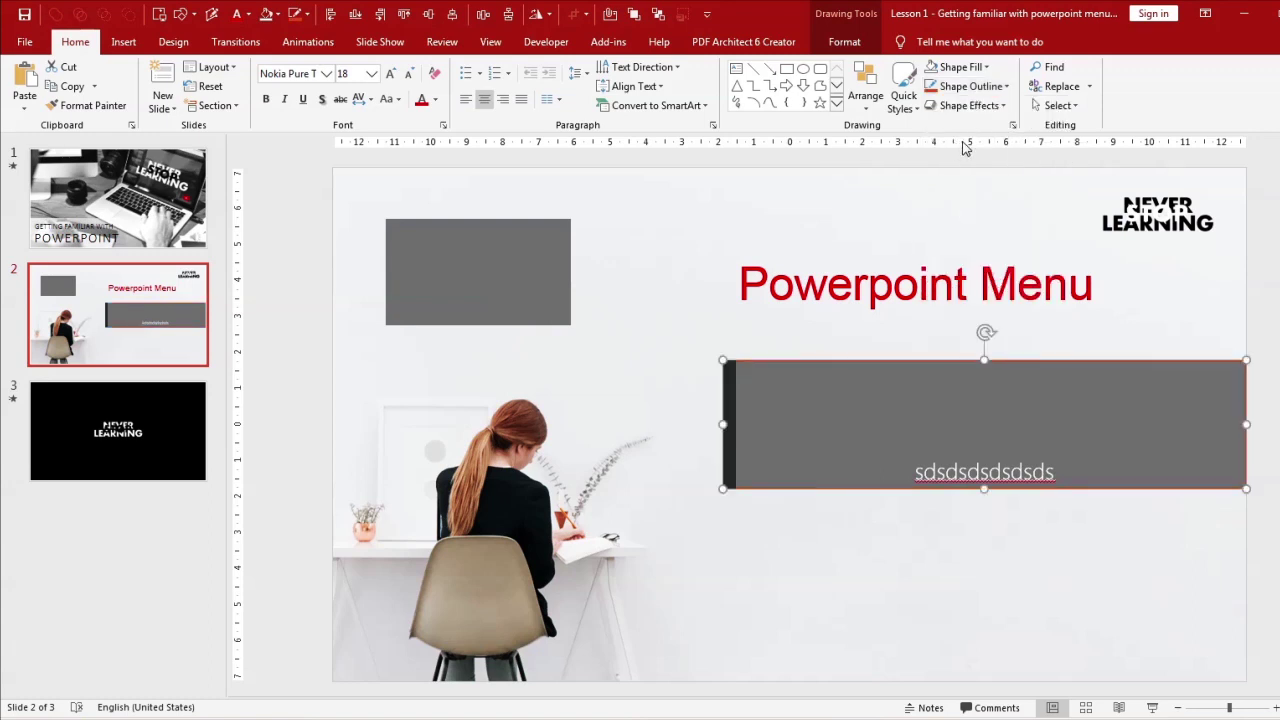
- Browse the Shape Effects Glow and Reflection options without applying any
{"action": "left_click", "coordinate": [962, 106]}
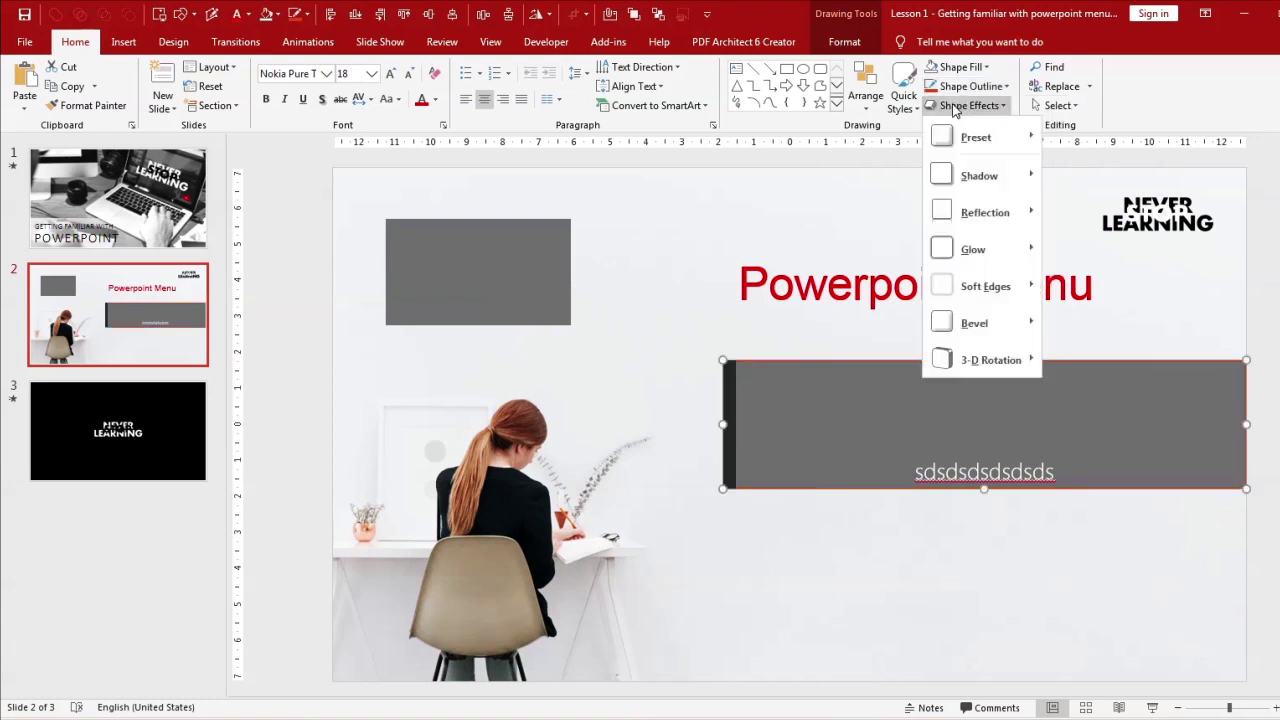
{"action": "mouse_move", "coordinate": [986, 258]}
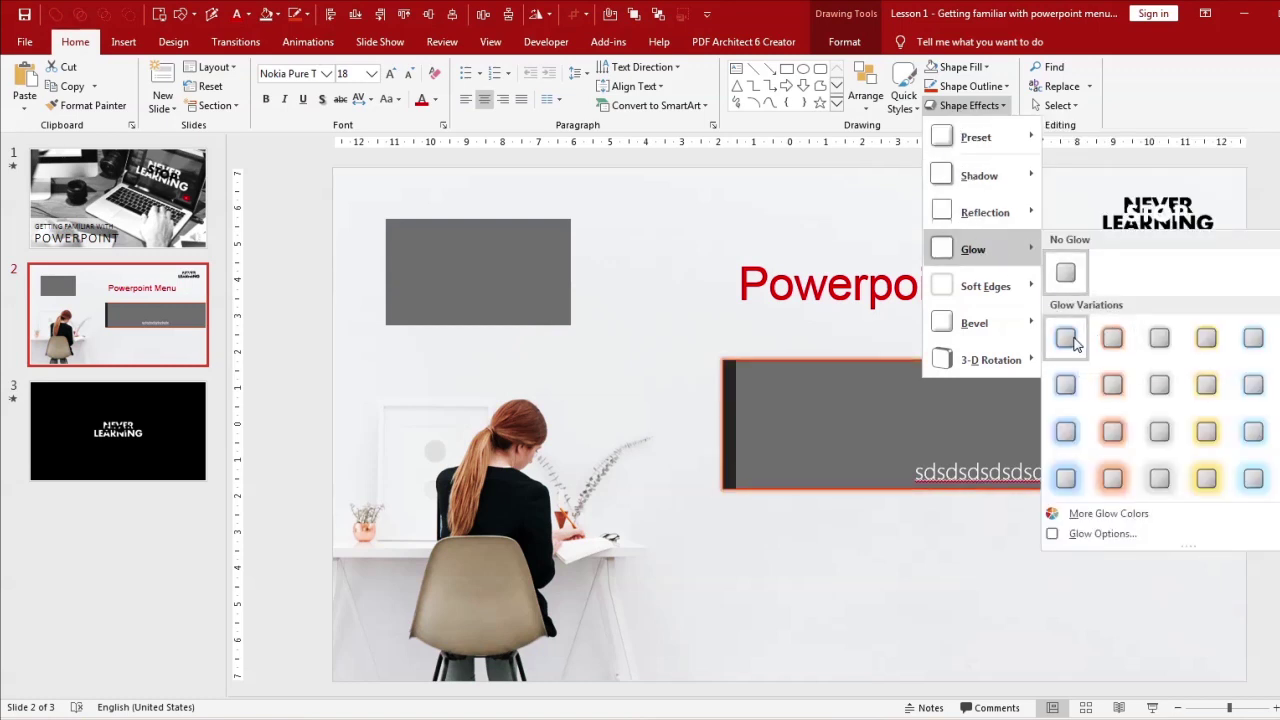
{"action": "mouse_move", "coordinate": [991, 220]}
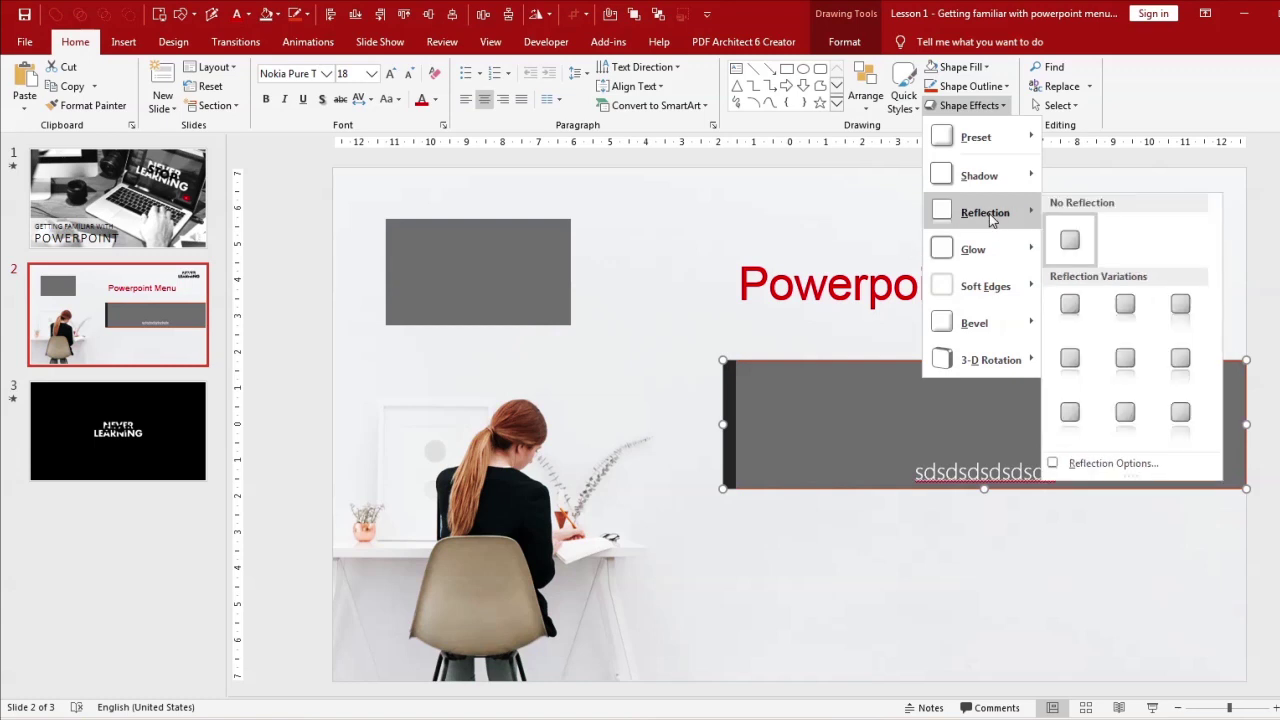
{"action": "left_click", "coordinate": [926, 563]}
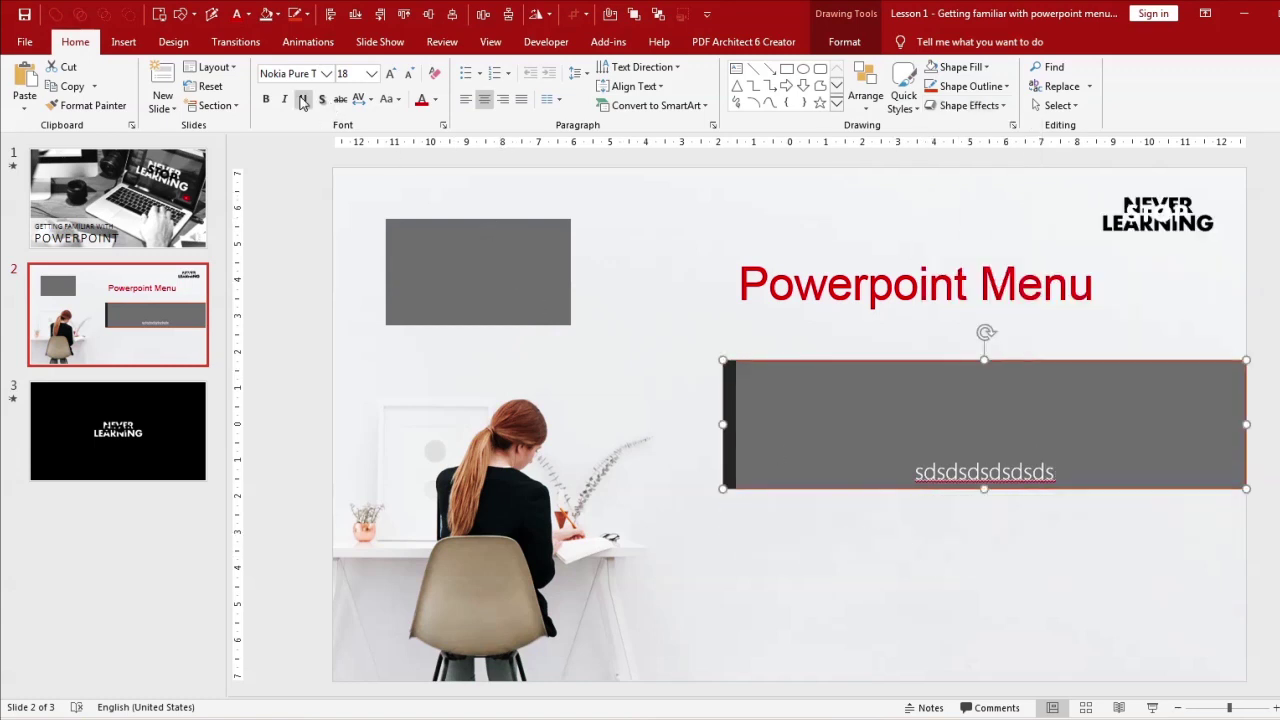
{"action": "left_click", "coordinate": [123, 43]}
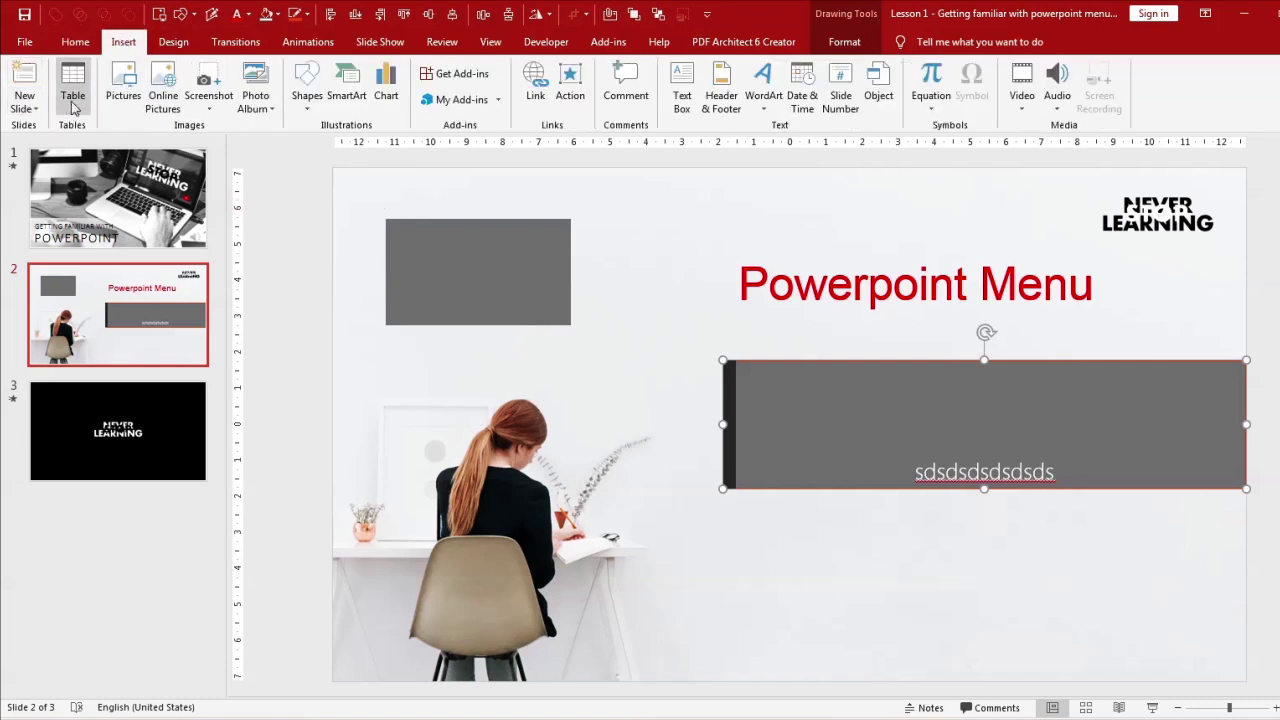
{"action": "left_click", "coordinate": [137, 104]}
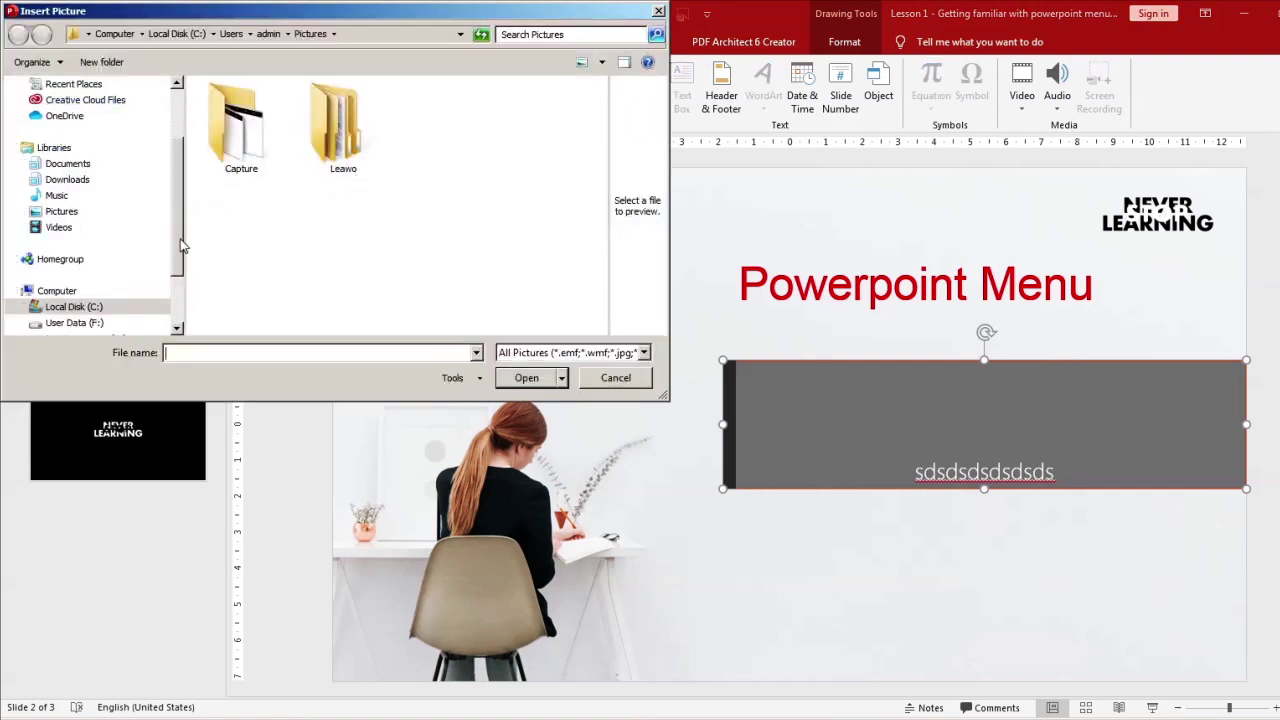
{"action": "left_click_drag", "start_coordinate": [182, 246], "coordinate": [182, 288]}
{"action": "left_click", "coordinate": [103, 248]}
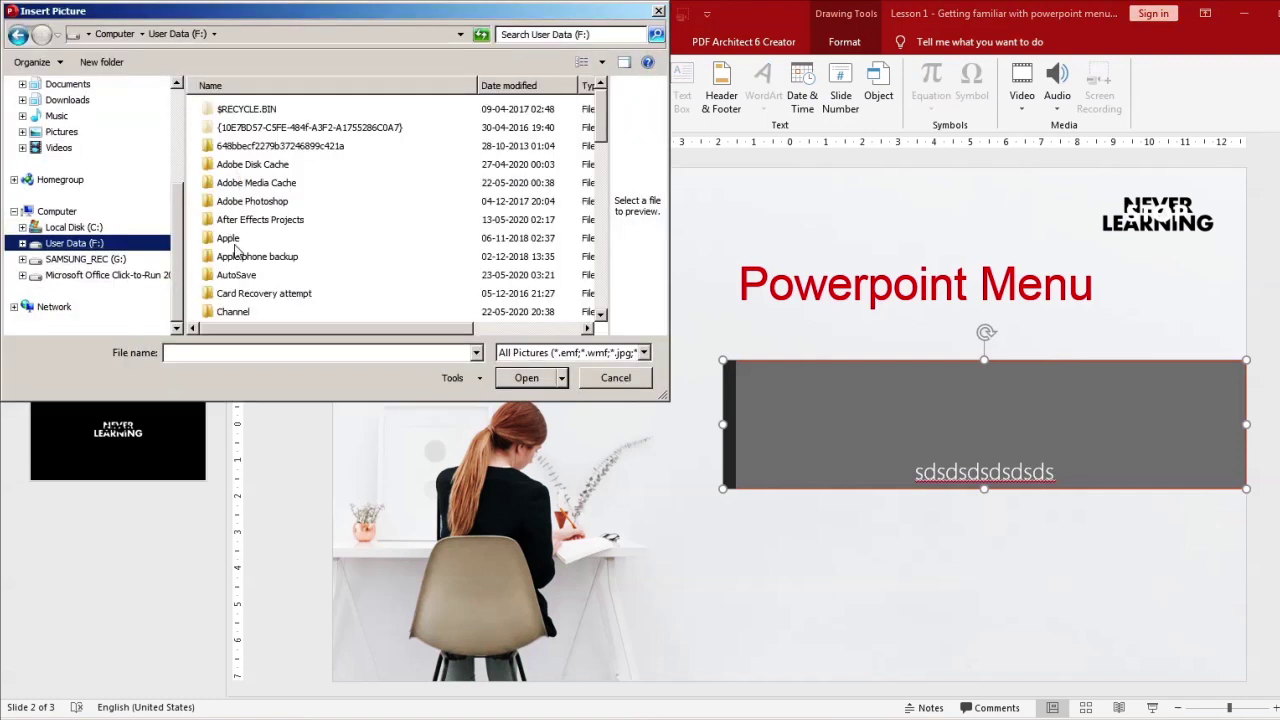
{"action": "left_click", "coordinate": [244, 313]}
{"action": "double_click", "coordinate": [244, 313]}
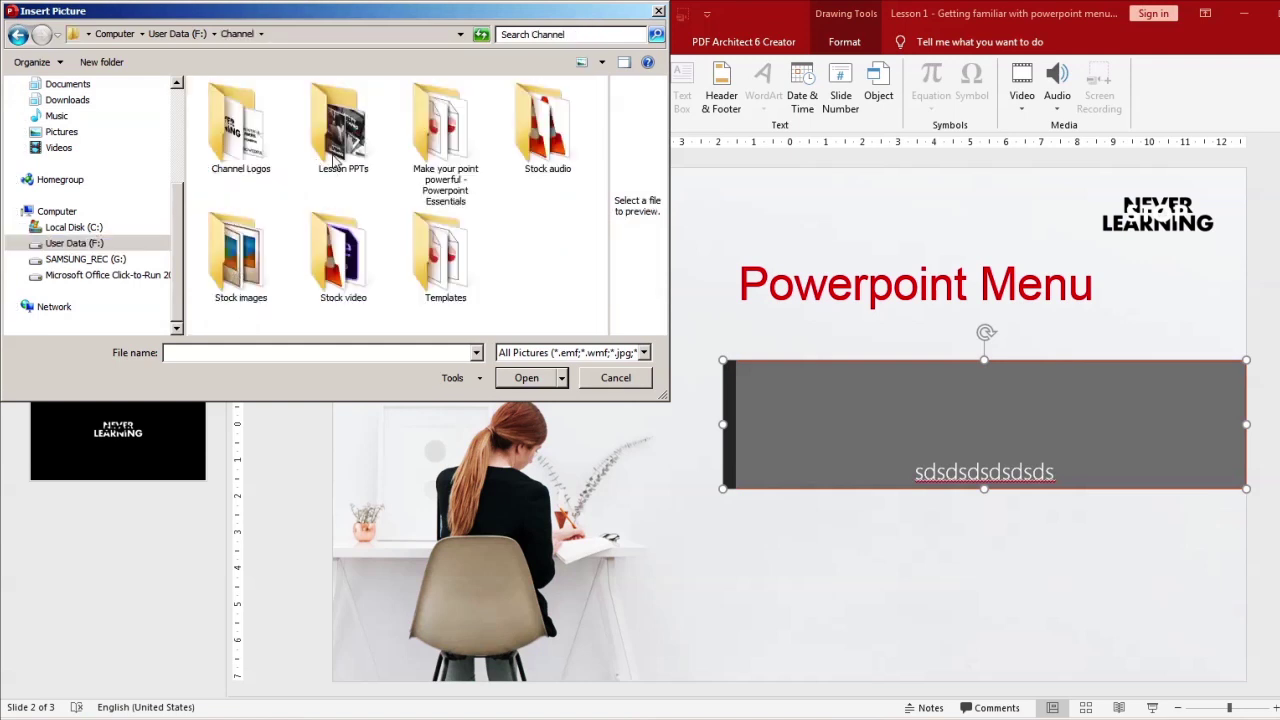
{"action": "double_click", "coordinate": [255, 255]}
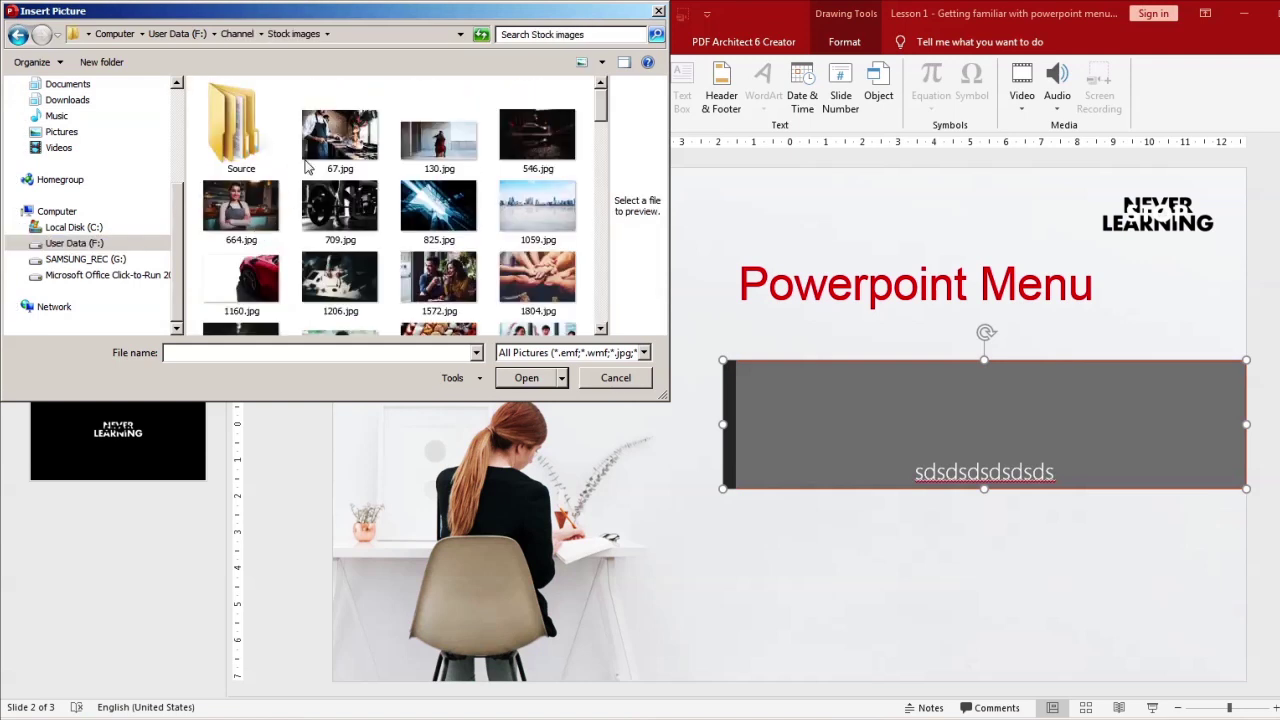
{"action": "double_click", "coordinate": [432, 136]}
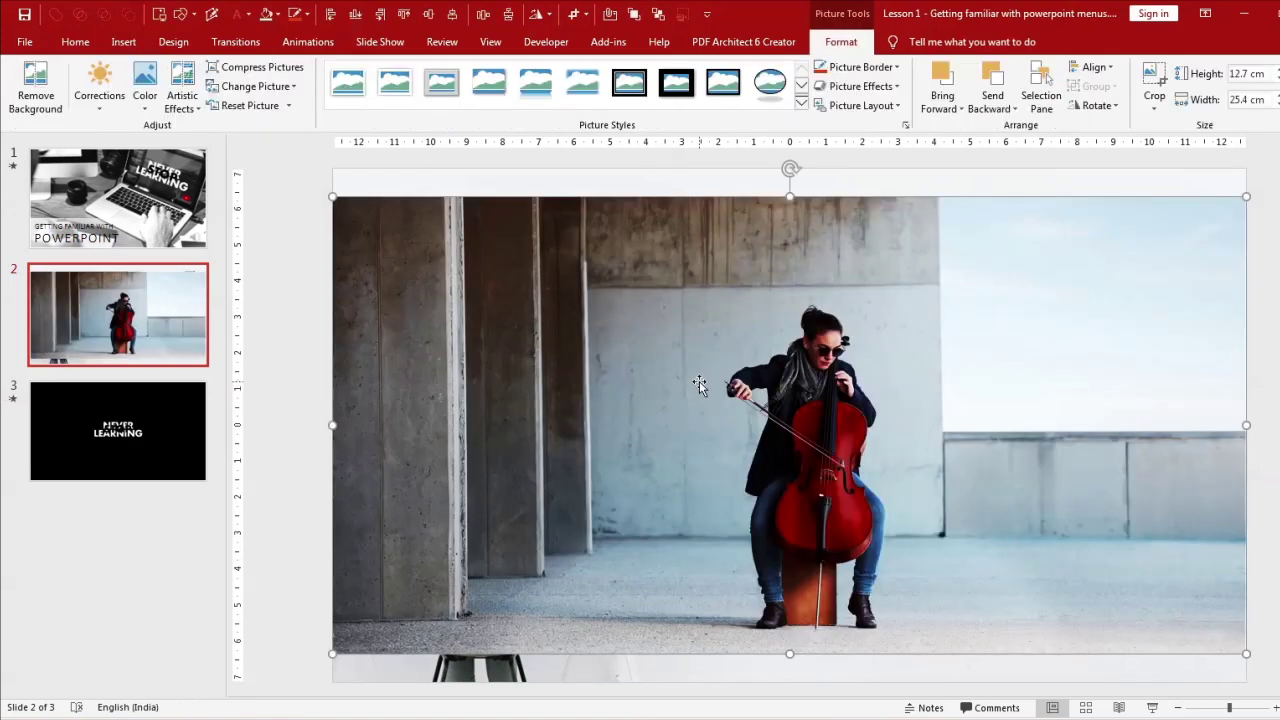
{"action": "left_click_drag", "start_coordinate": [697, 383], "coordinate": [710, 400]}
{"action": "key", "text": "Delete"}
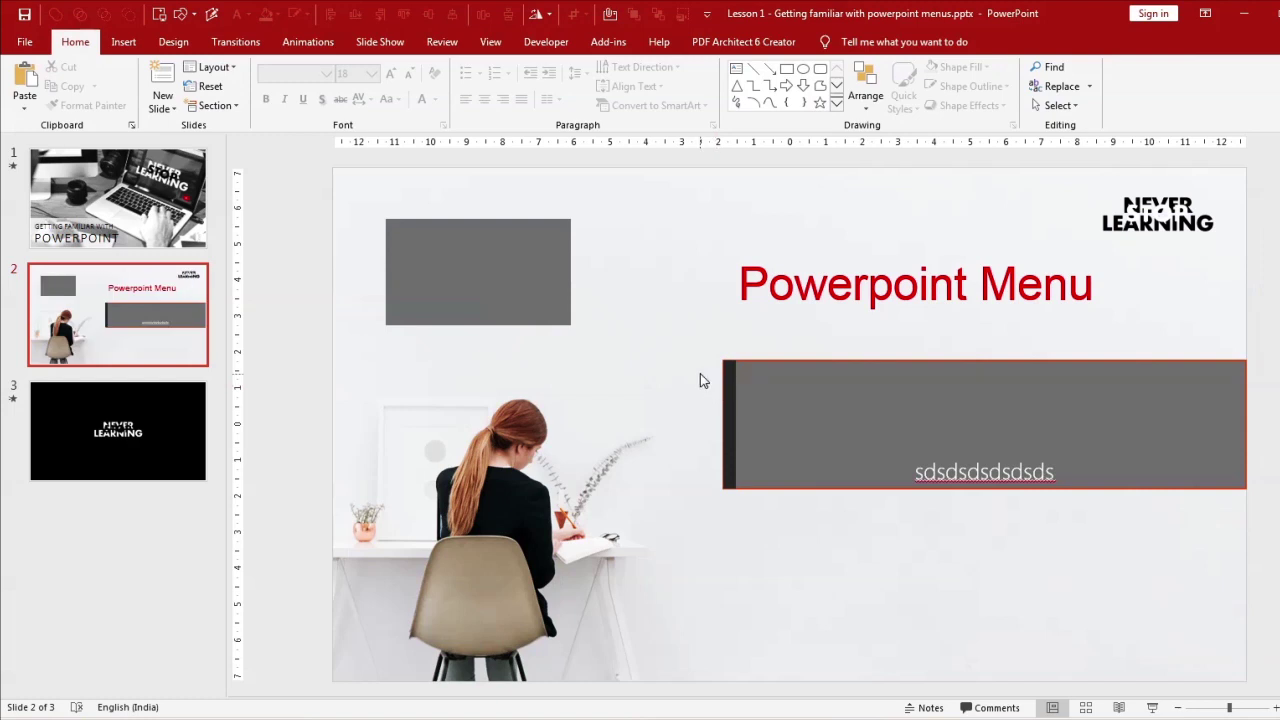
{"action": "left_click", "coordinate": [123, 41]}
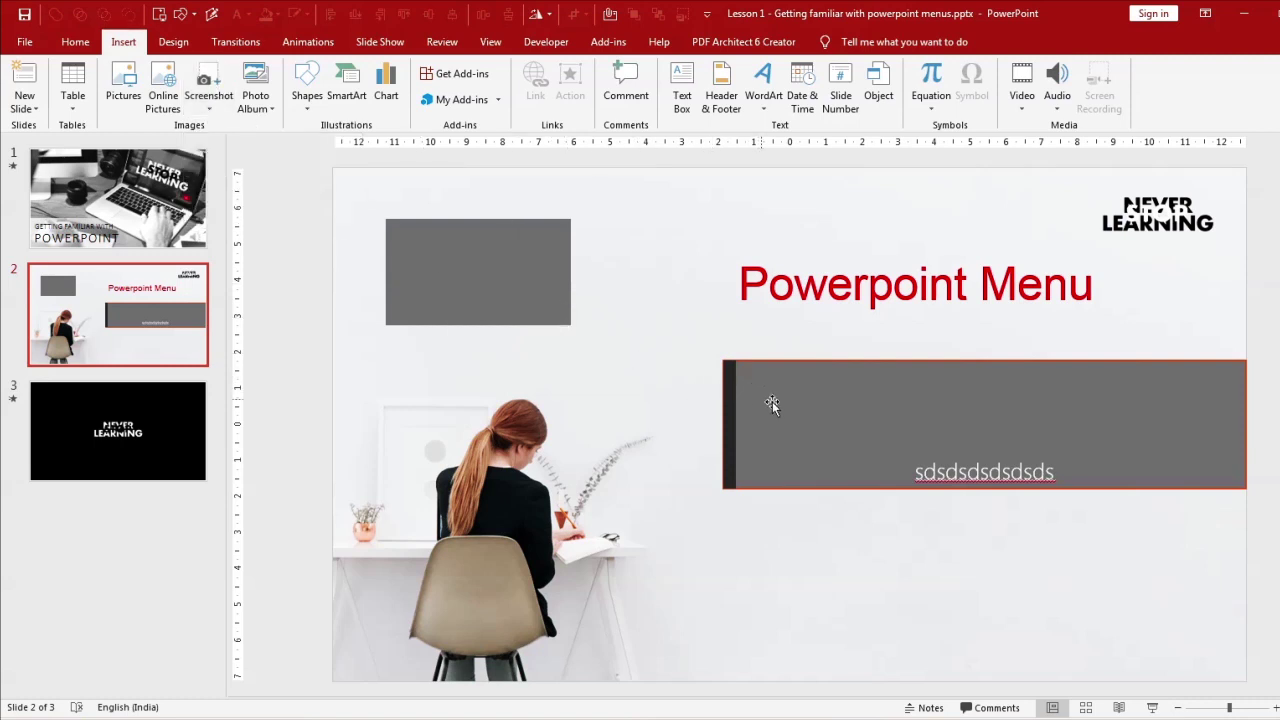
{"action": "left_click", "coordinate": [268, 110]}
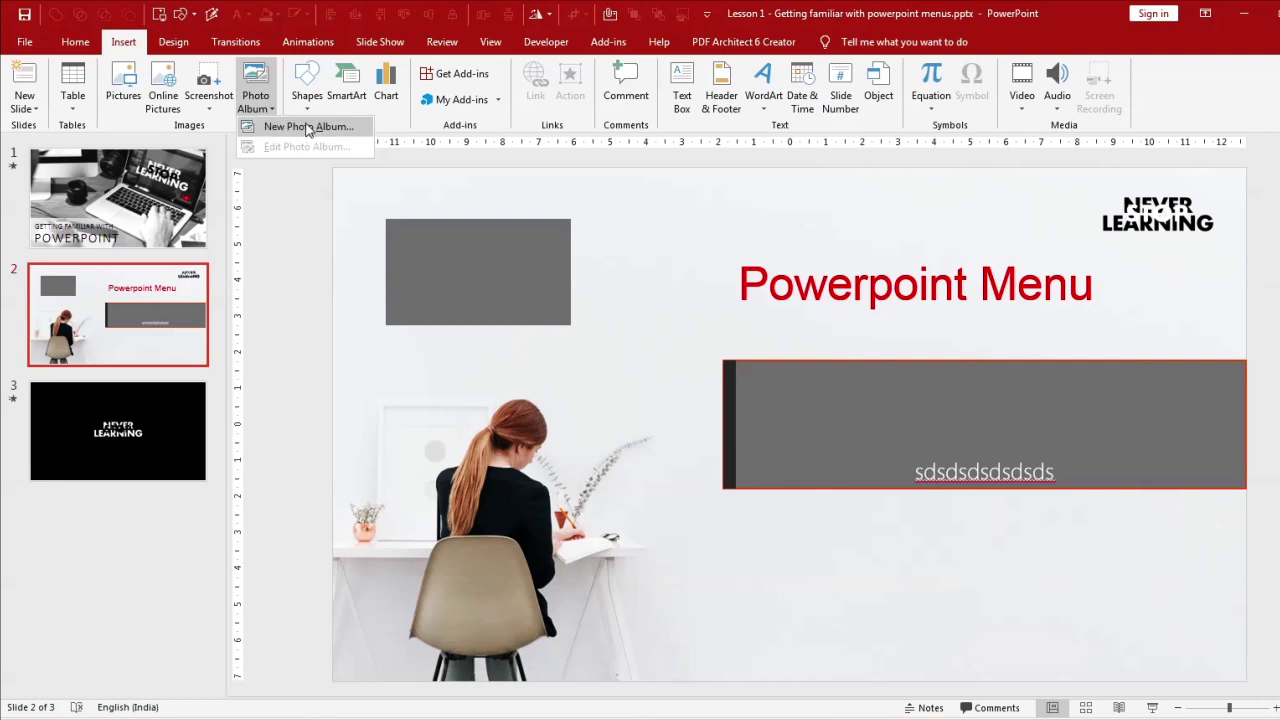
{"action": "left_click", "coordinate": [319, 250]}
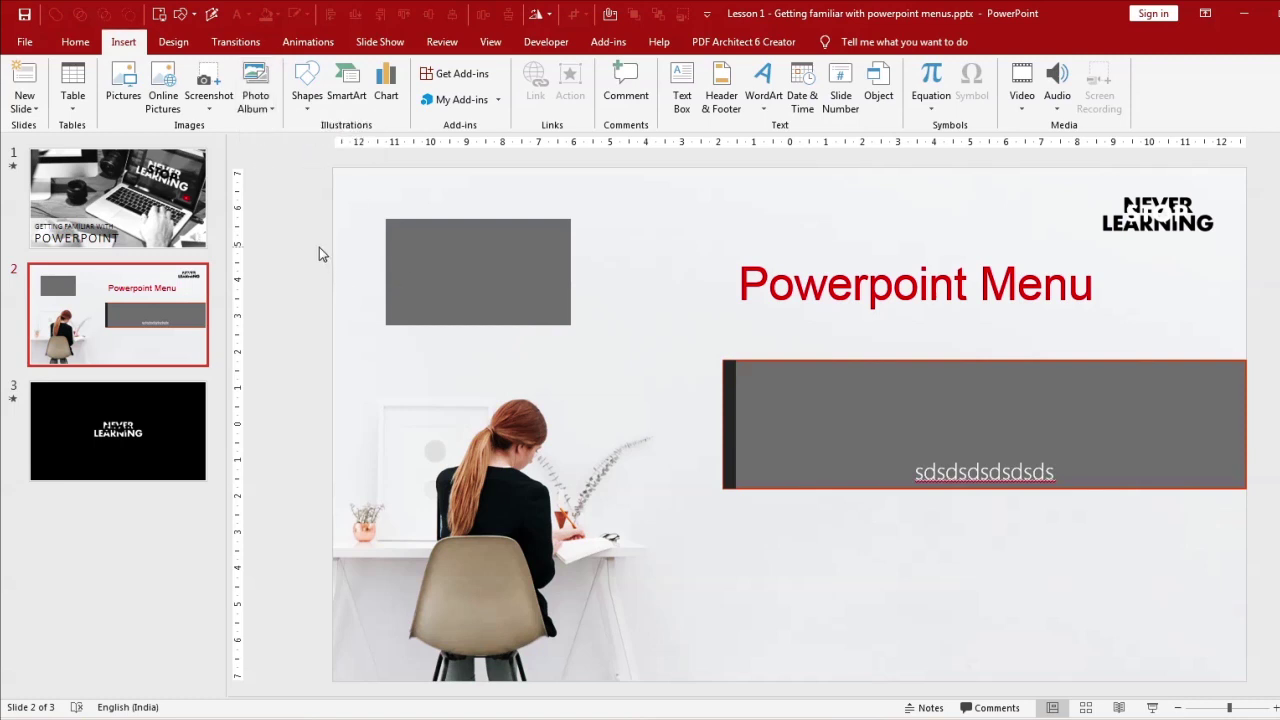
{"action": "left_click", "coordinate": [307, 112]}
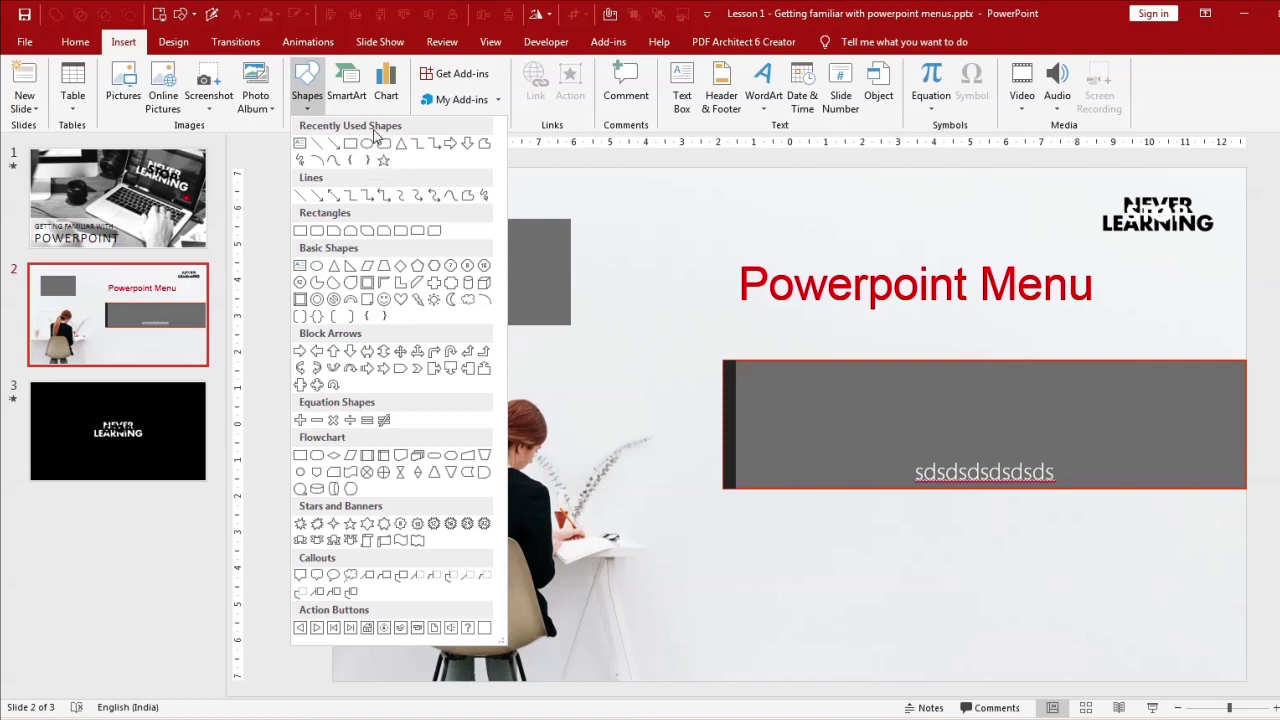
{"action": "left_click", "coordinate": [278, 187]}
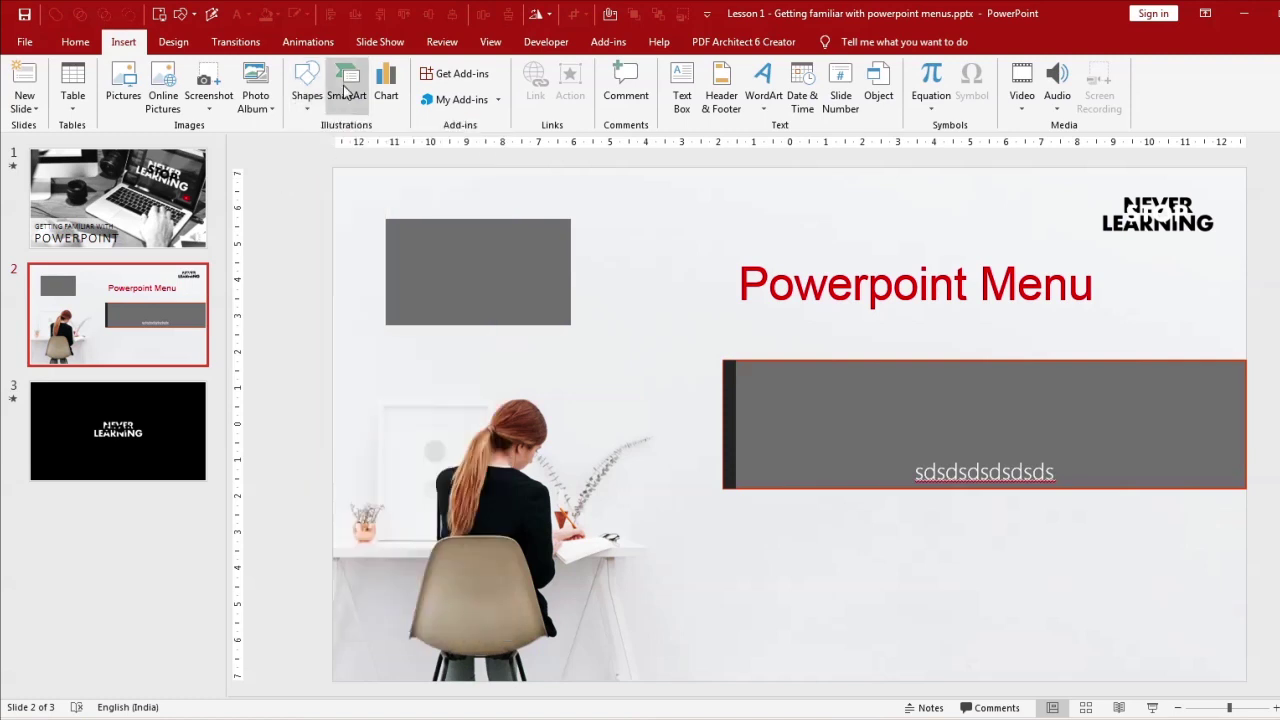
{"action": "left_click", "coordinate": [349, 90]}
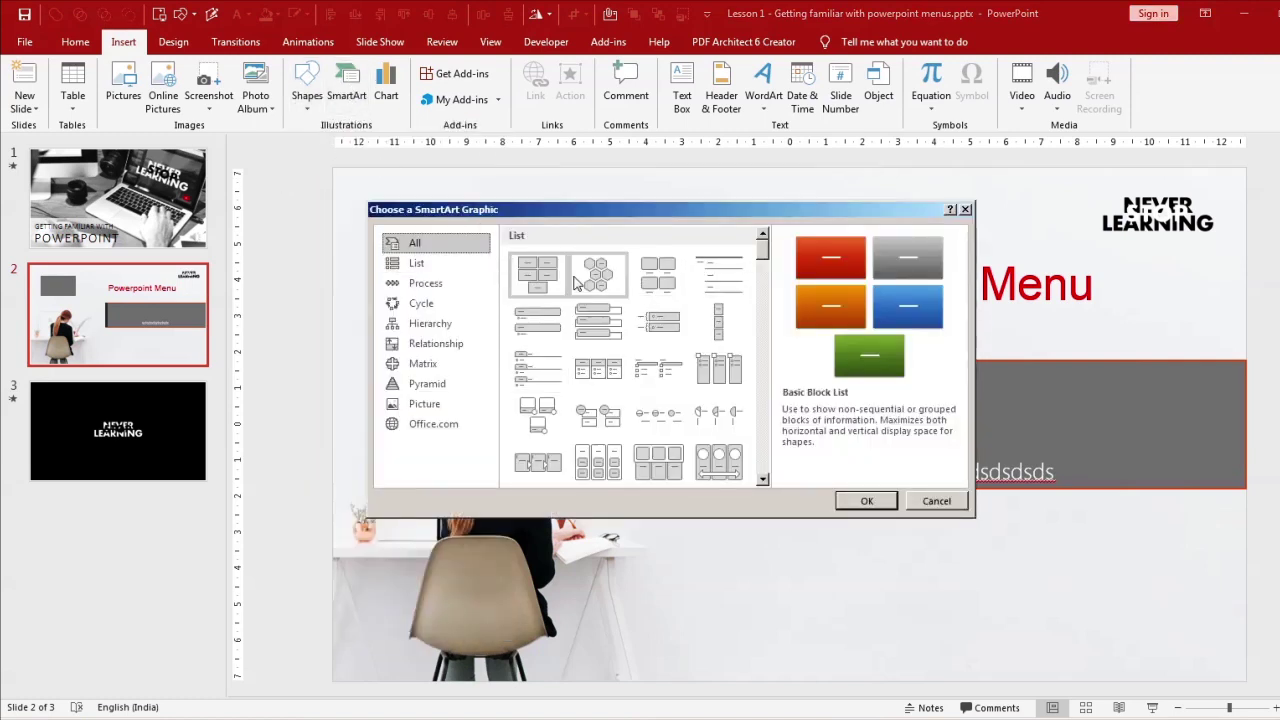
{"action": "left_click", "coordinate": [874, 502]}
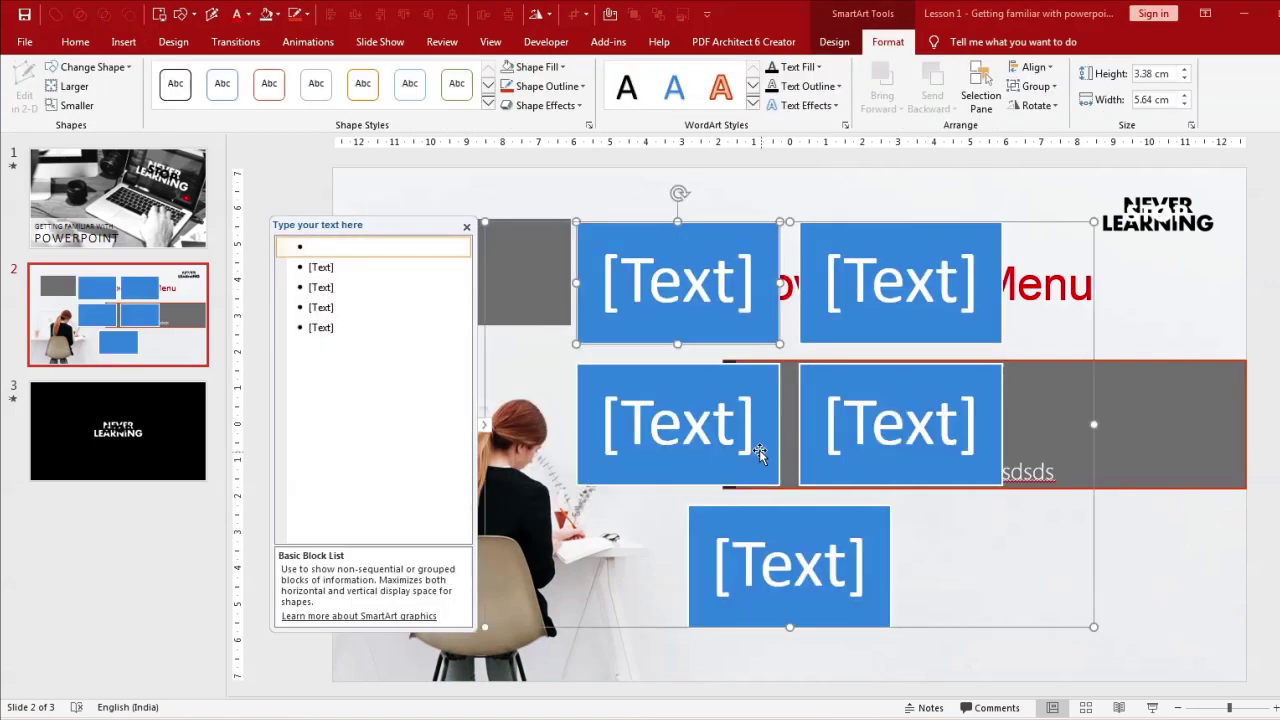
{"action": "key", "text": "ctrl+z"}
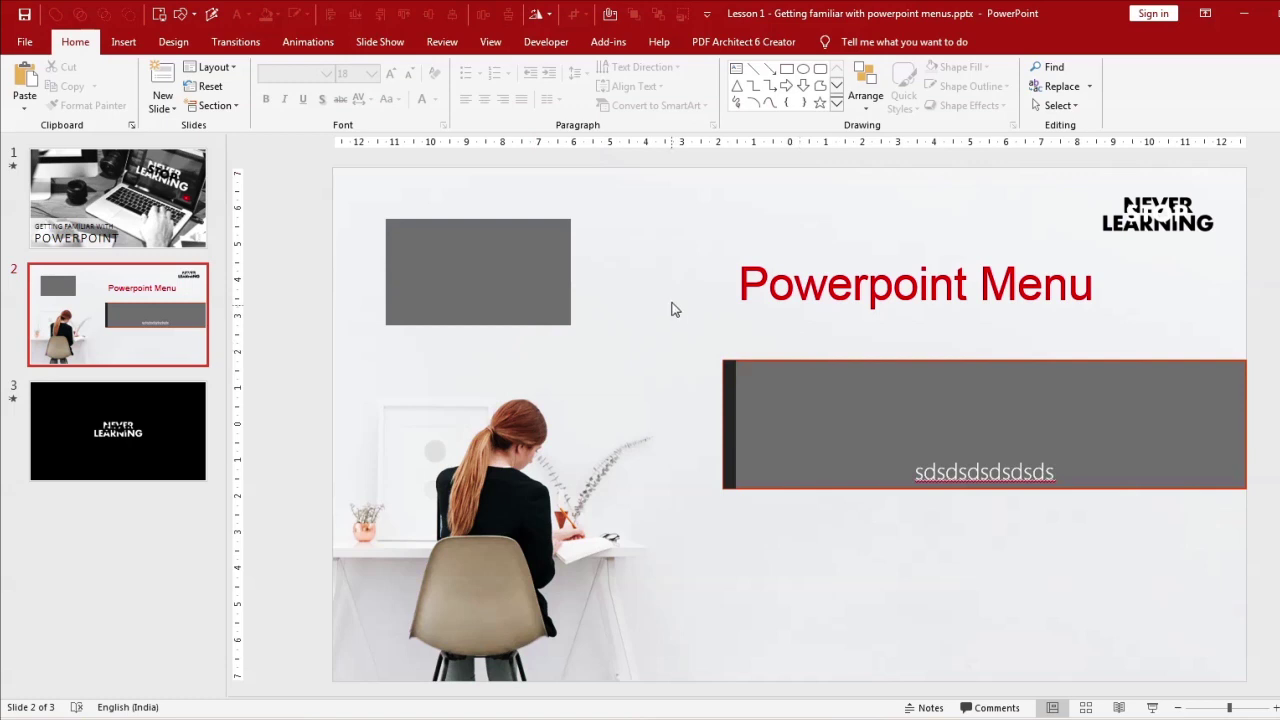
- Browse the Insert and Design tabs and check Slide Size without changing it
{"action": "left_click", "coordinate": [123, 41]}
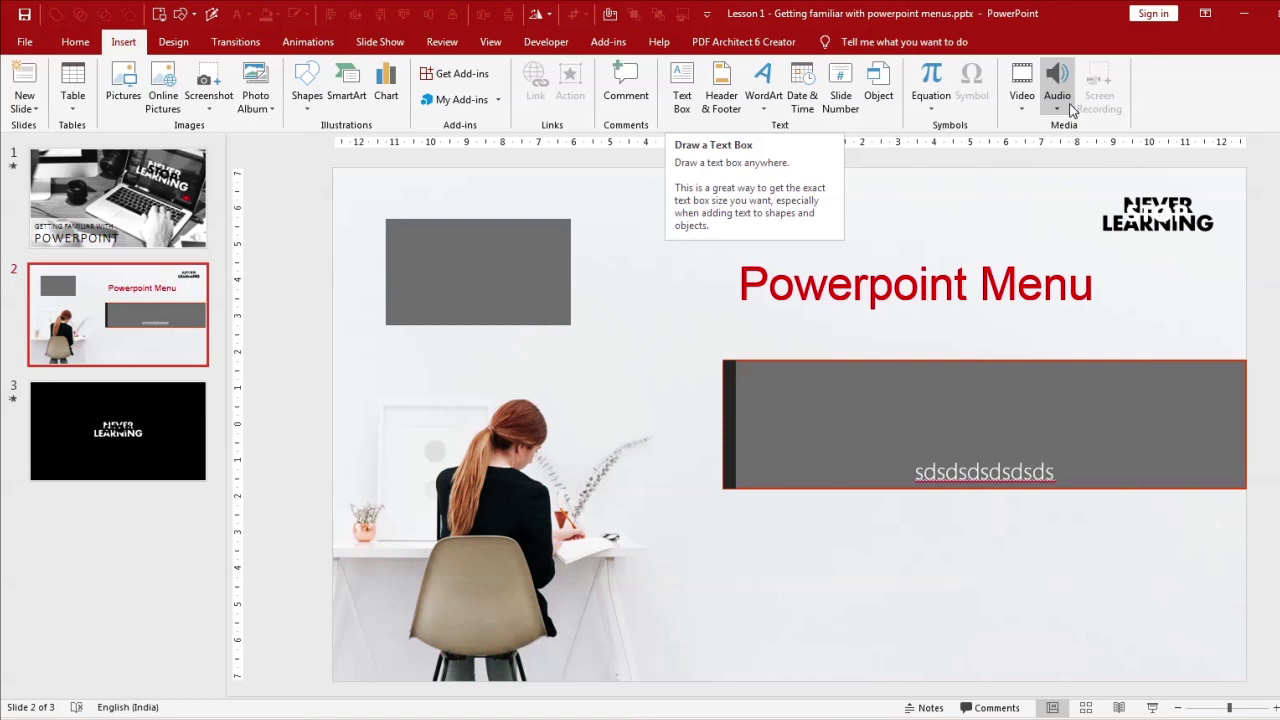
{"action": "left_click", "coordinate": [172, 41]}
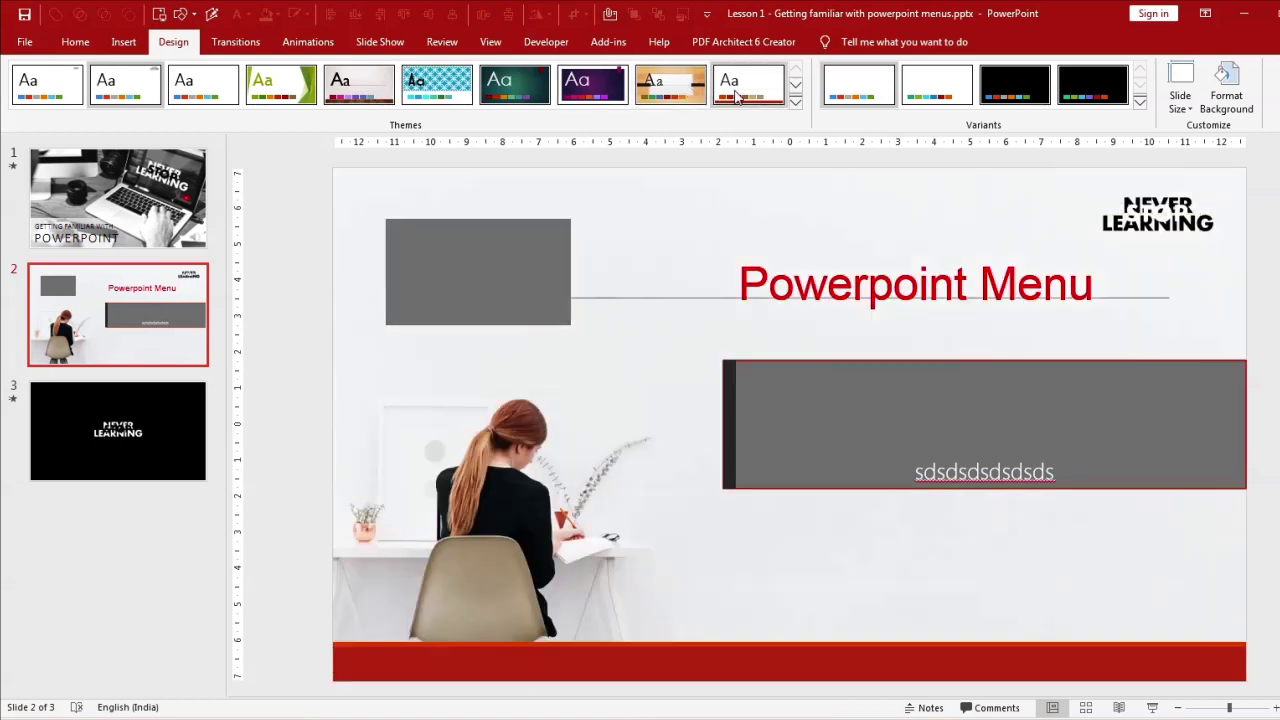
{"action": "left_click", "coordinate": [1180, 102]}
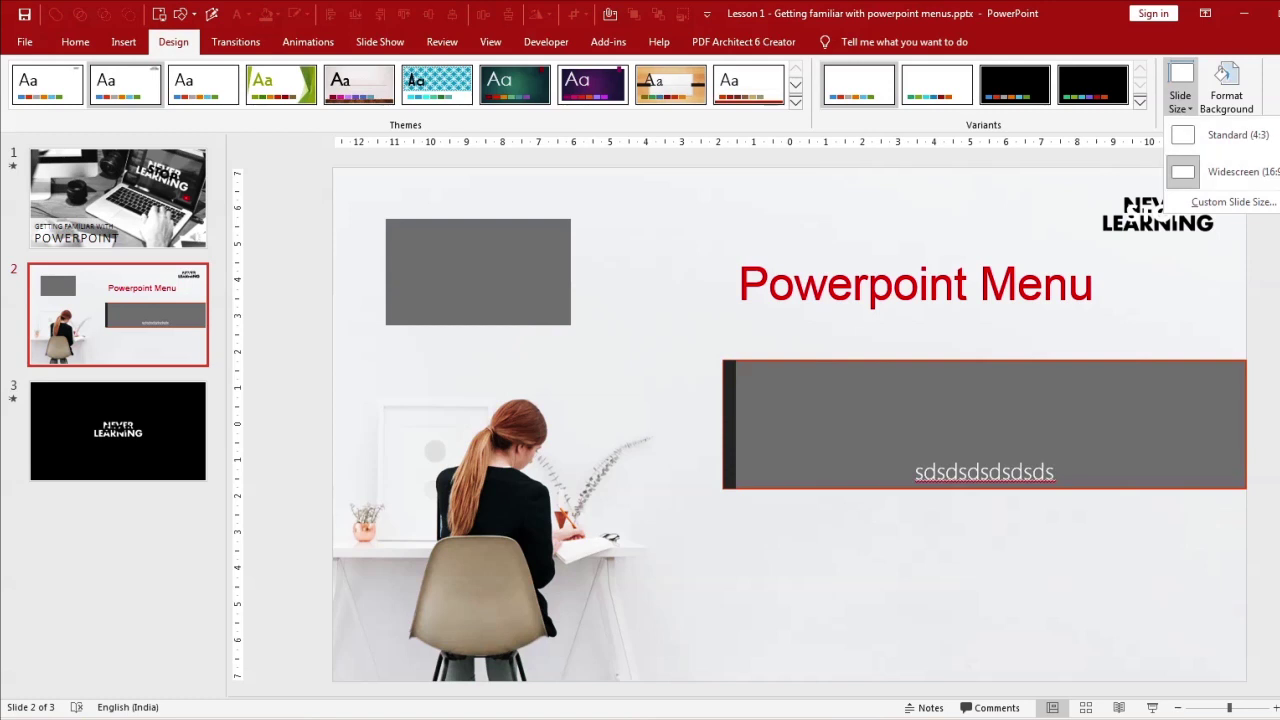
{"action": "key", "text": "Escape"}
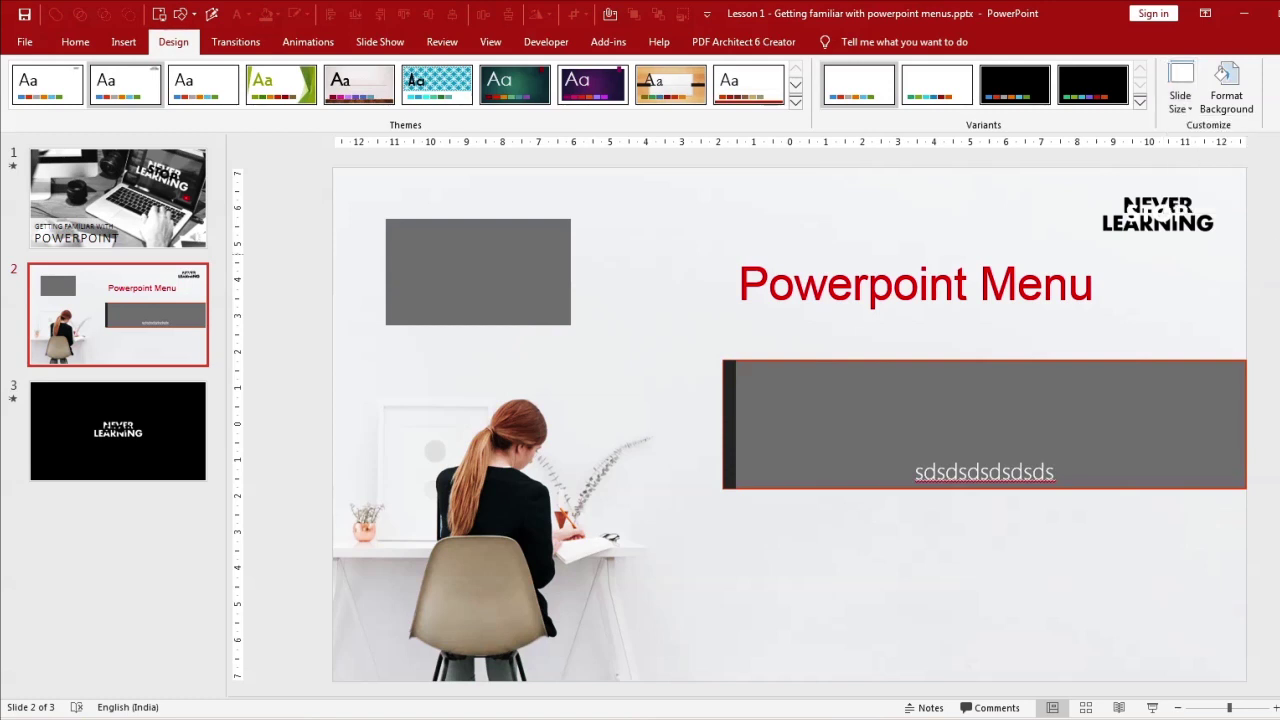
- Try a solid fill background on slide 2 in Format Background, then undo it
{"action": "left_click", "coordinate": [1228, 88]}
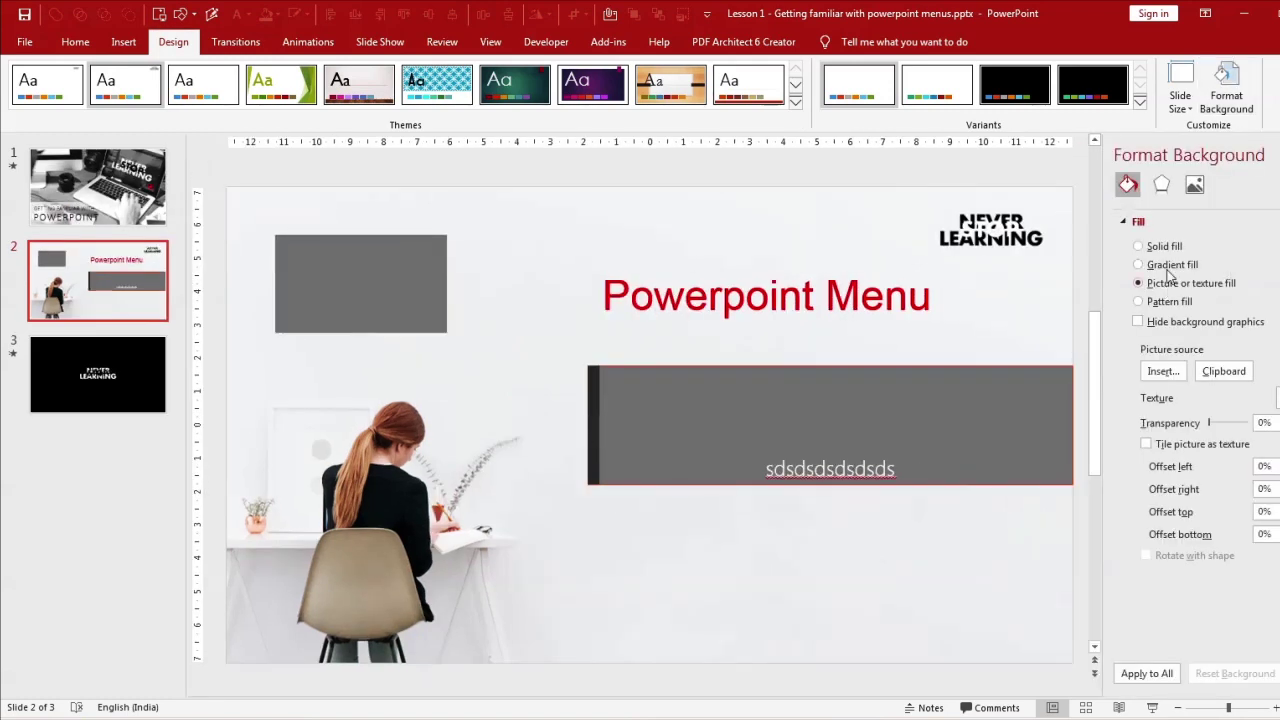
{"action": "left_click", "coordinate": [1163, 246]}
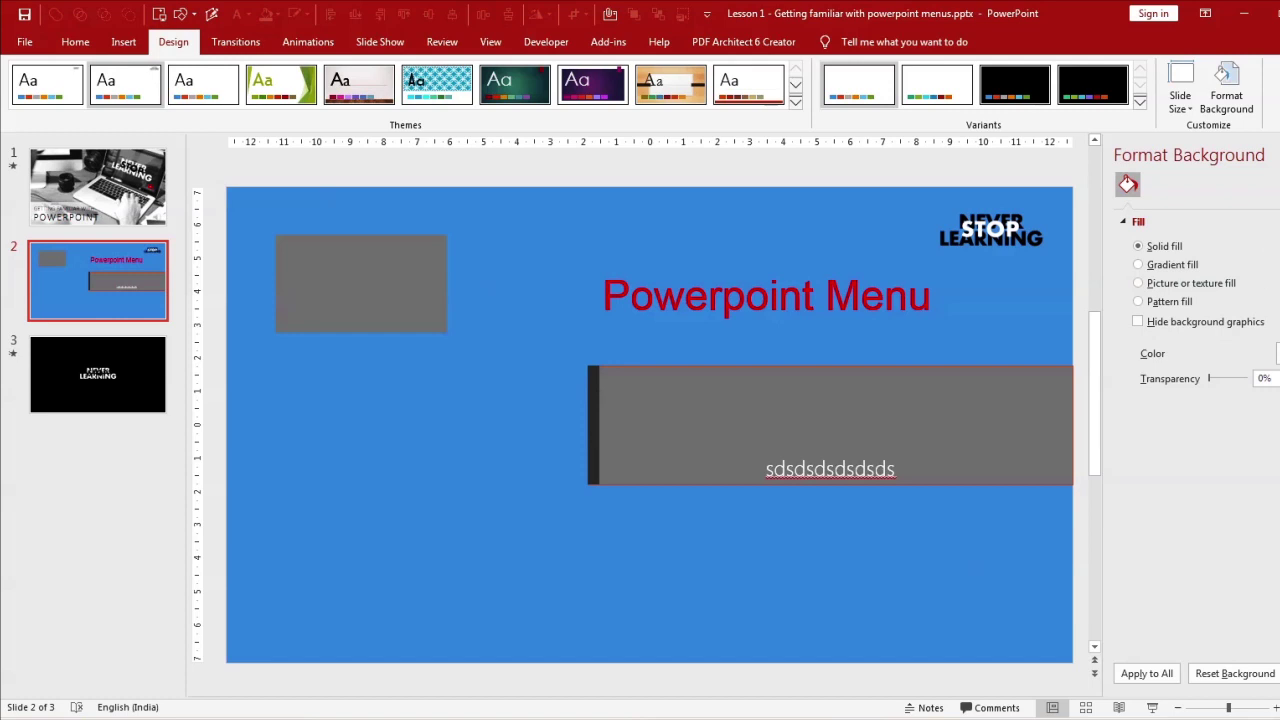
{"action": "left_click", "coordinate": [1274, 155]}
{"action": "key", "text": "ctrl+z"}
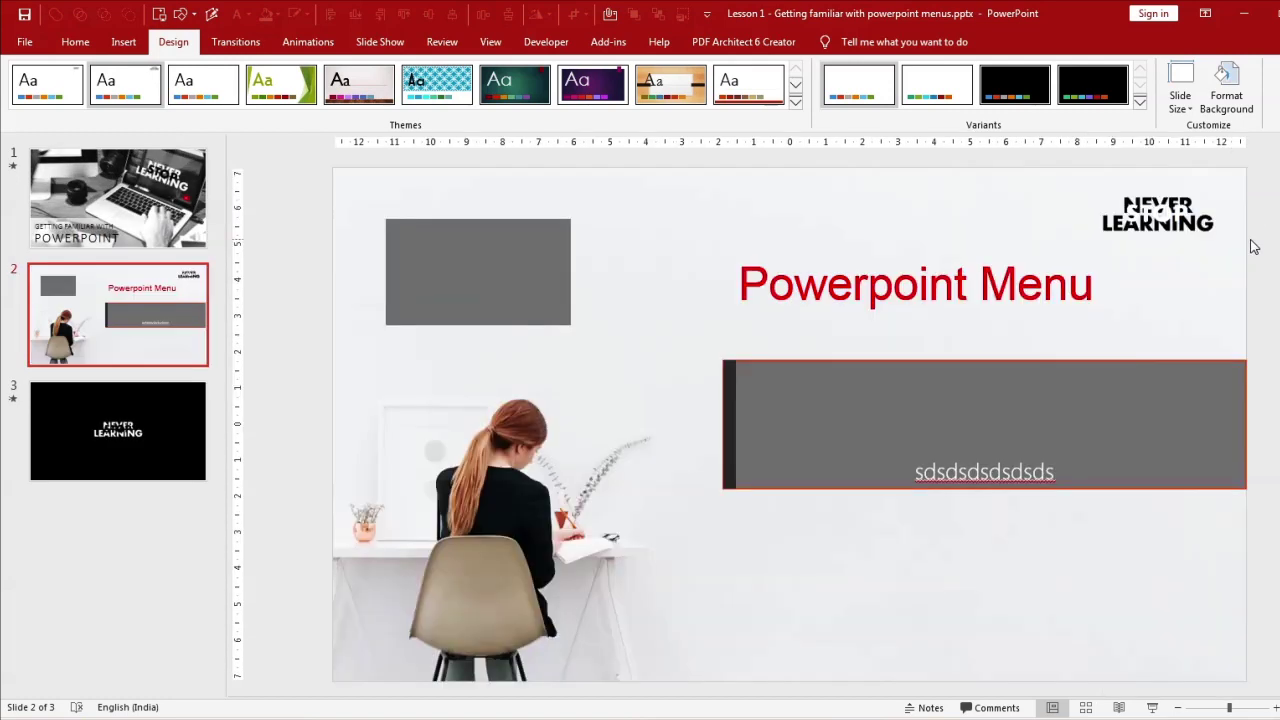
{"action": "left_click", "coordinate": [240, 42]}
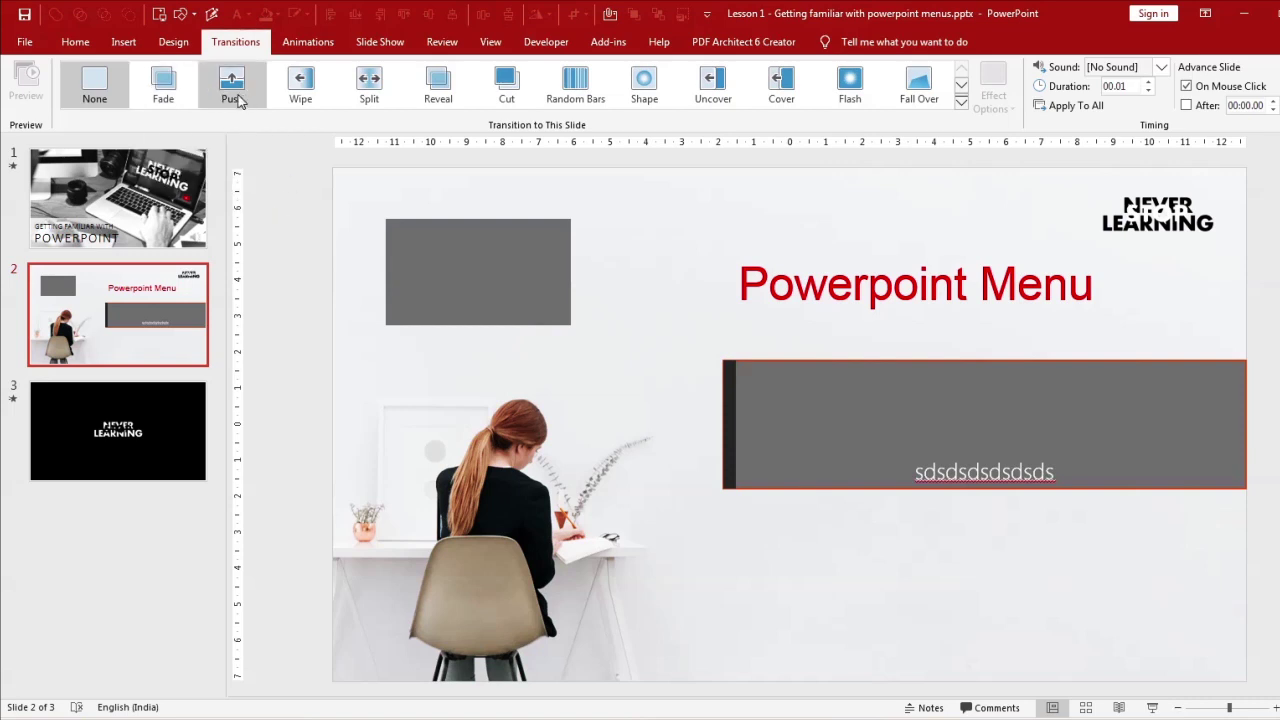
- Select slides 1 and 2 together and apply the Fade transition
{"action": "left_click", "coordinate": [140, 246]}
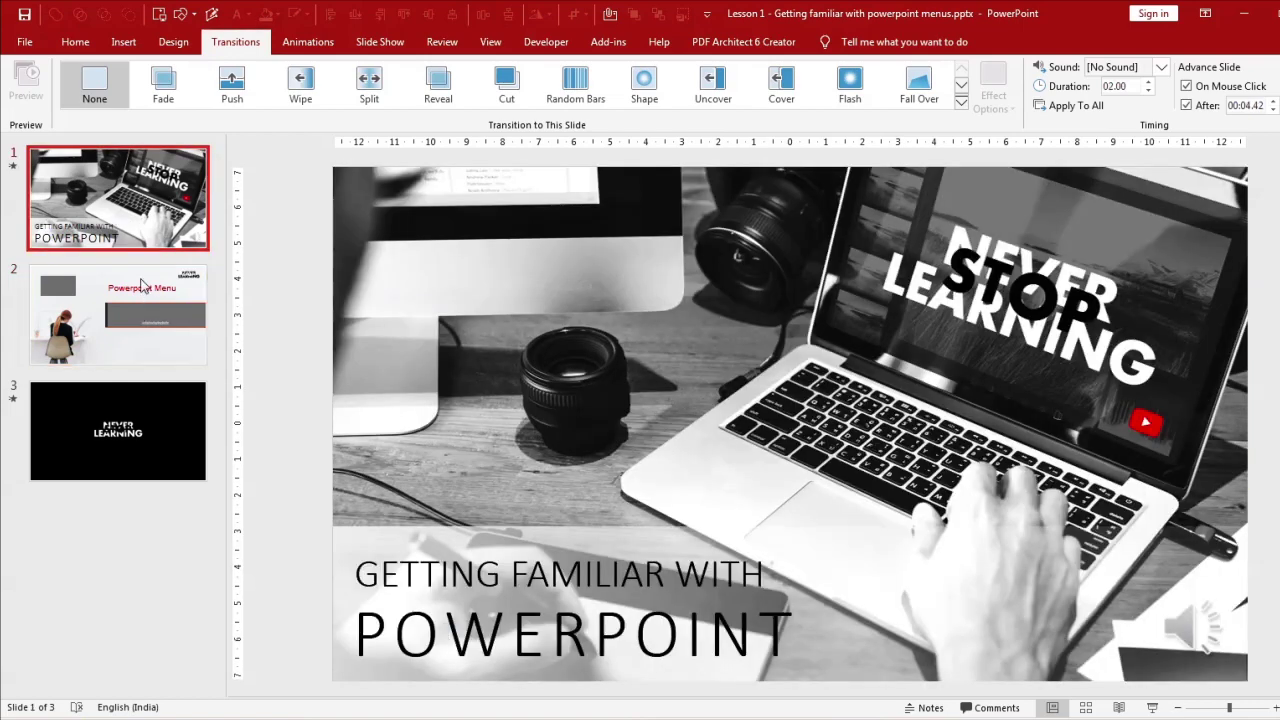
{"action": "left_click", "coordinate": [143, 300]}
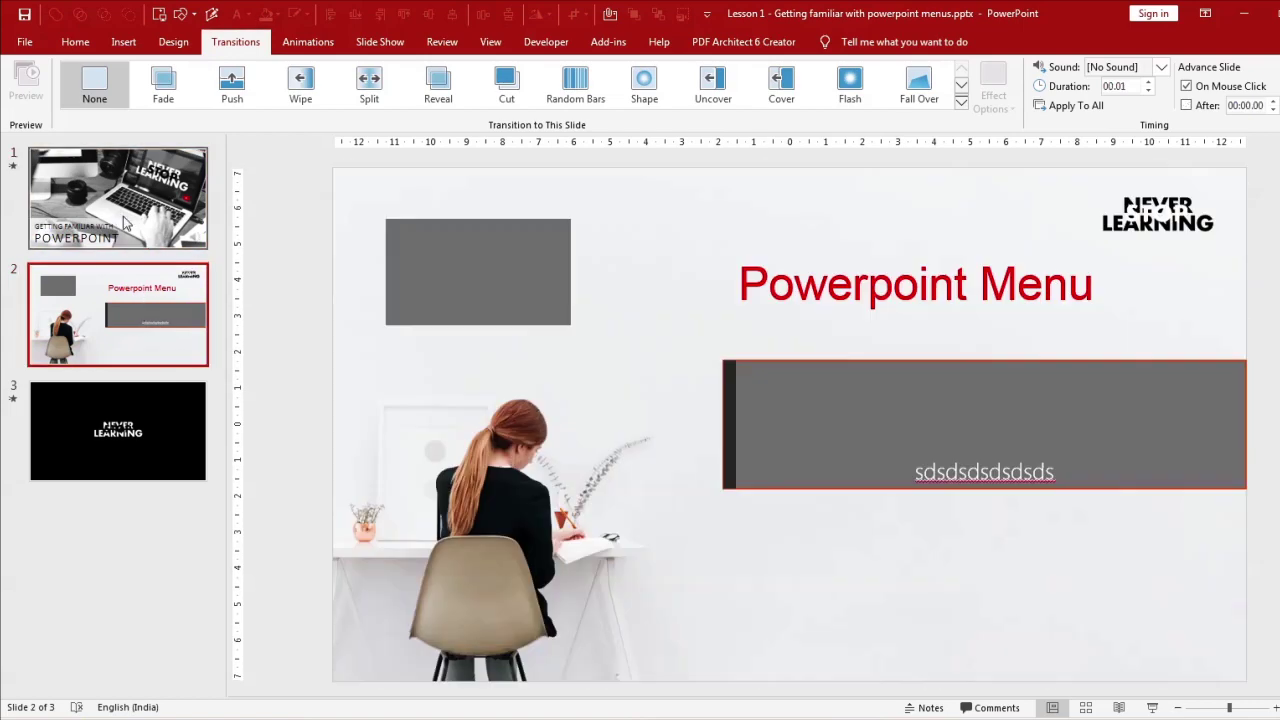
{"action": "left_click", "coordinate": [125, 225]}
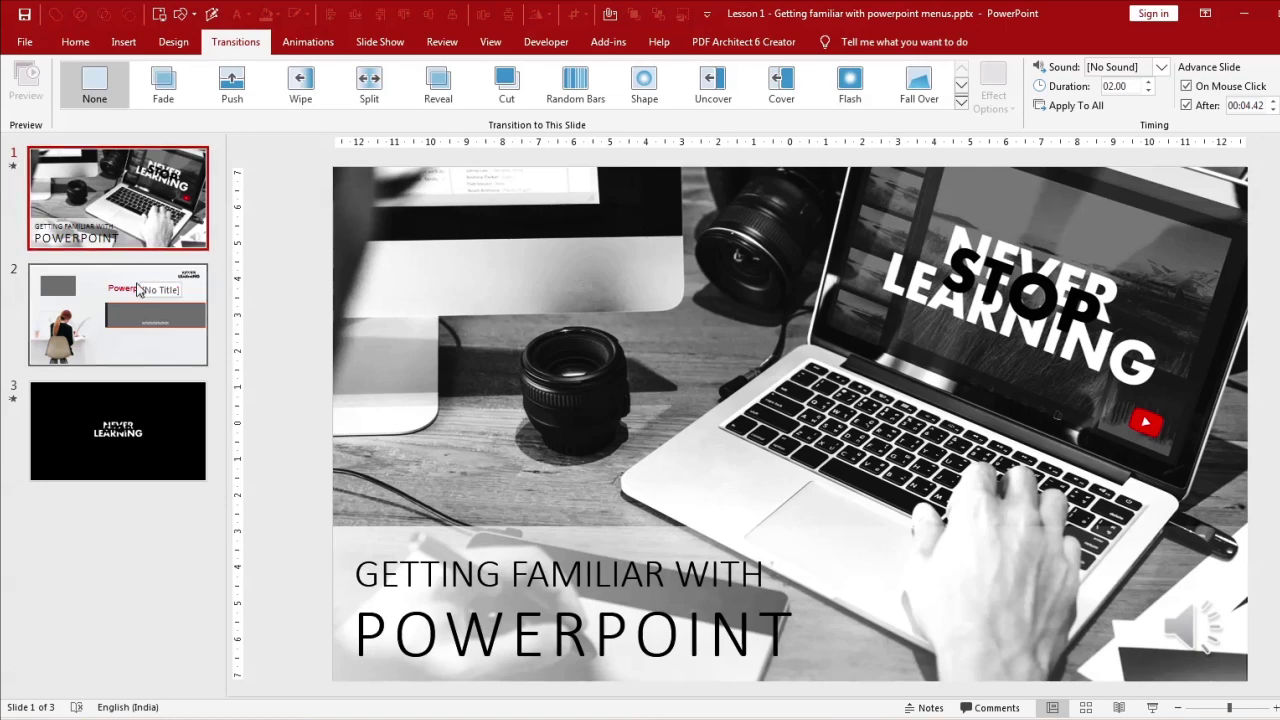
{"action": "left_click", "coordinate": [140, 290], "text": "ctrl"}
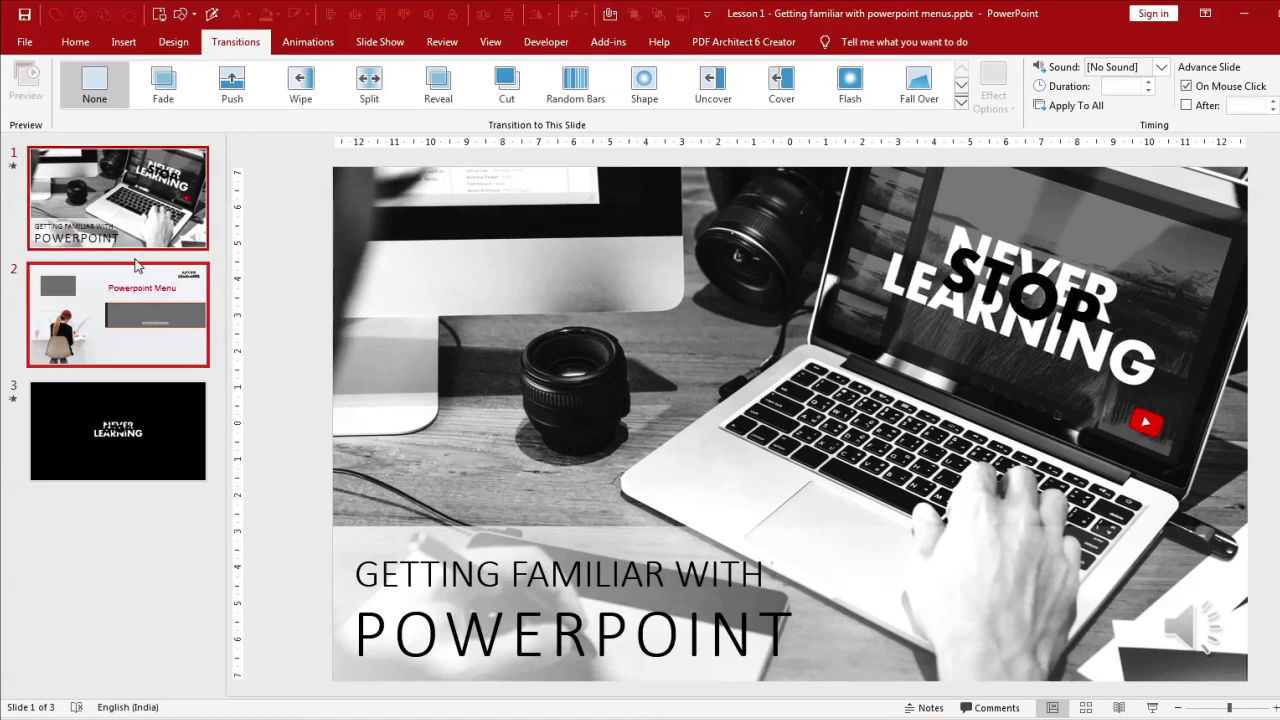
{"action": "left_click", "coordinate": [165, 86]}
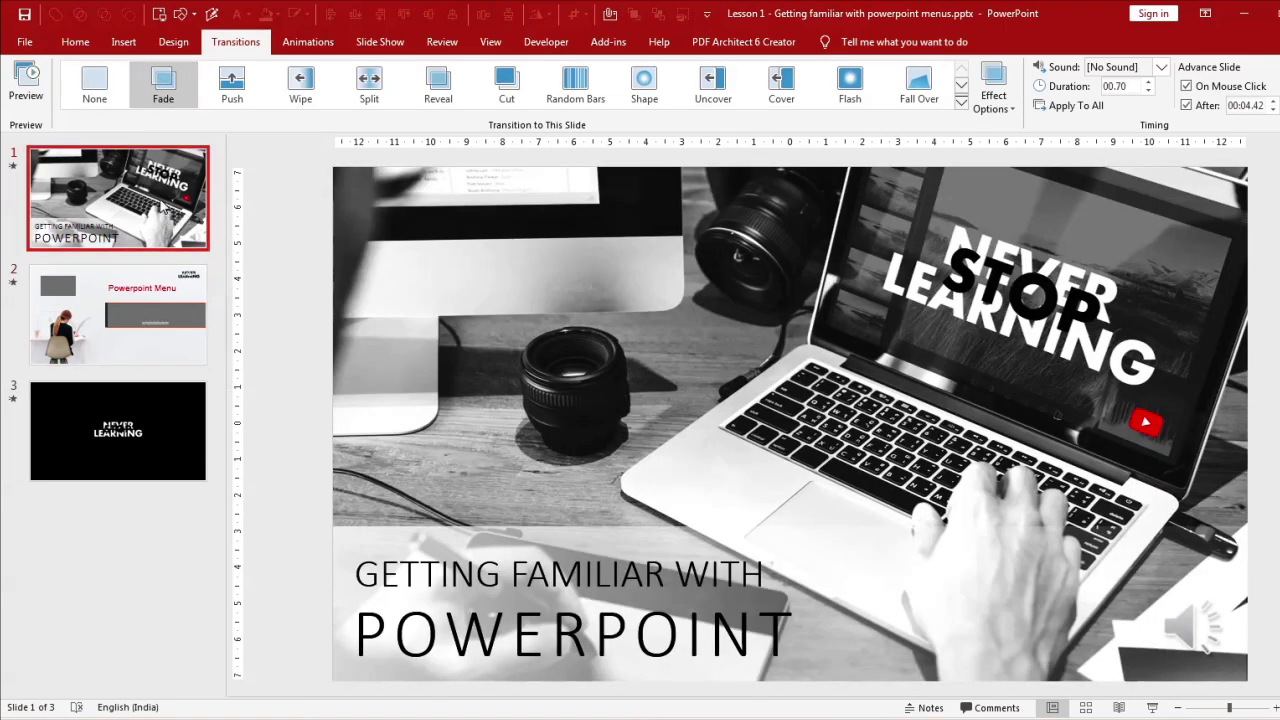
- Run the slideshow to preview the fade, exit it, and undo Fade on slide 2
{"action": "left_click", "coordinate": [1155, 707]}
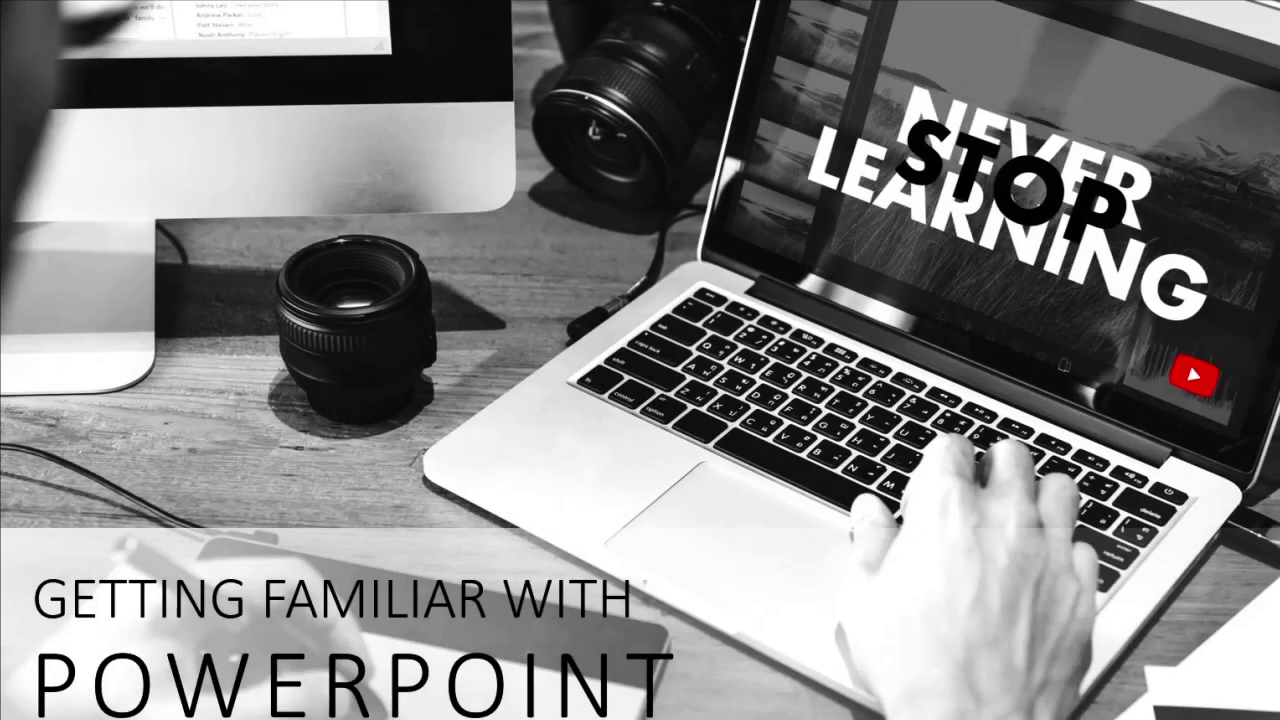
{"action": "key", "text": "Right"}
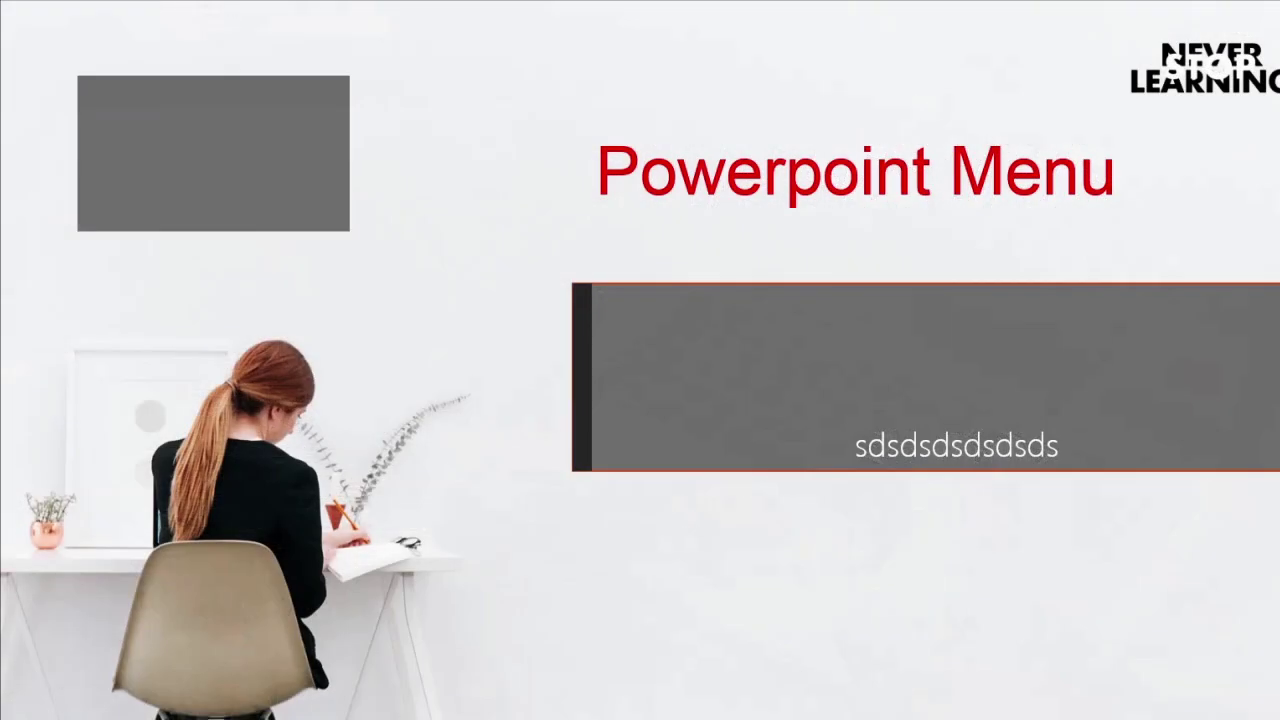
{"action": "key", "text": "Escape"}
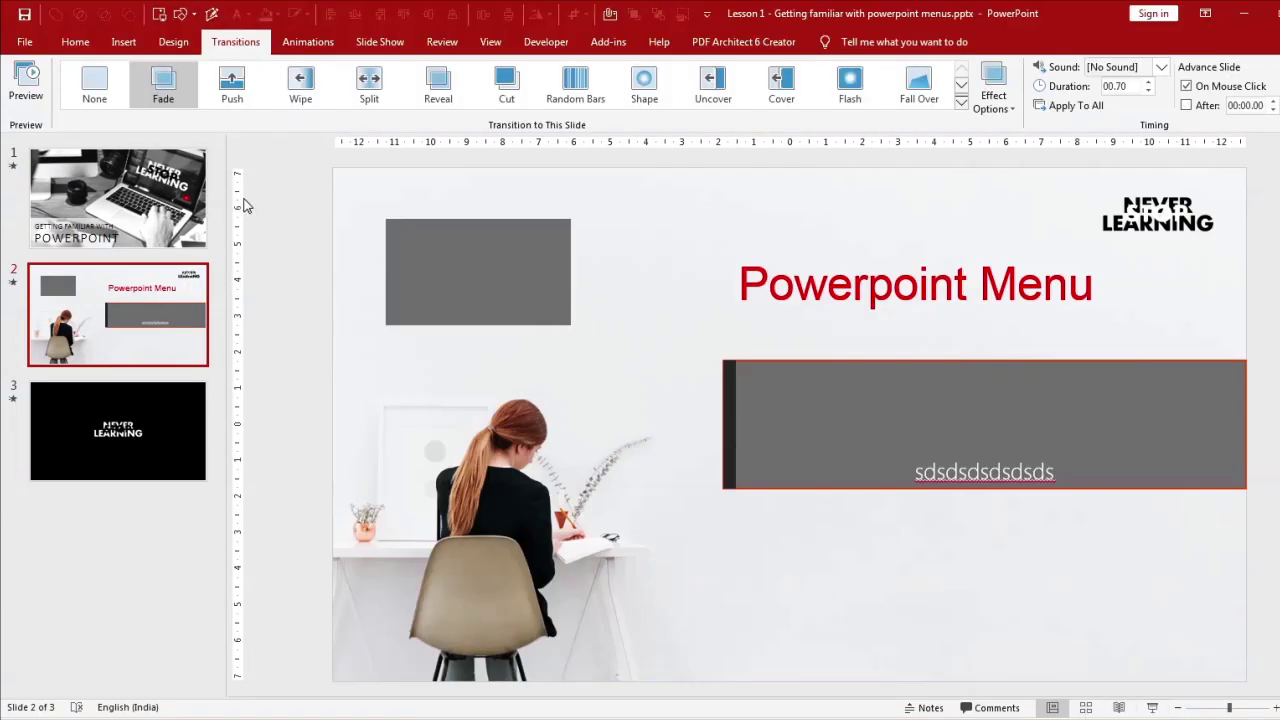
{"action": "key", "text": "ctrl+z"}
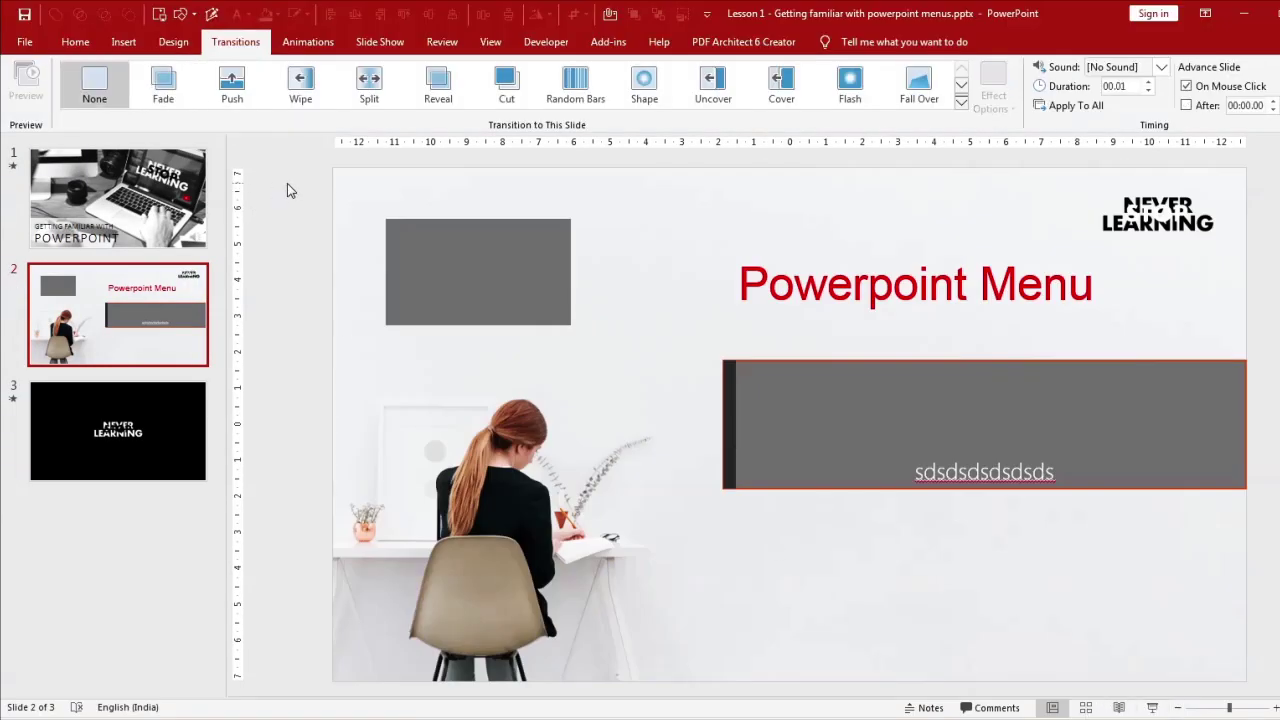
- Step through the Animations, Slide Show, Review and View tabs, selecting the grey text box on the way
{"action": "left_click", "coordinate": [308, 47]}
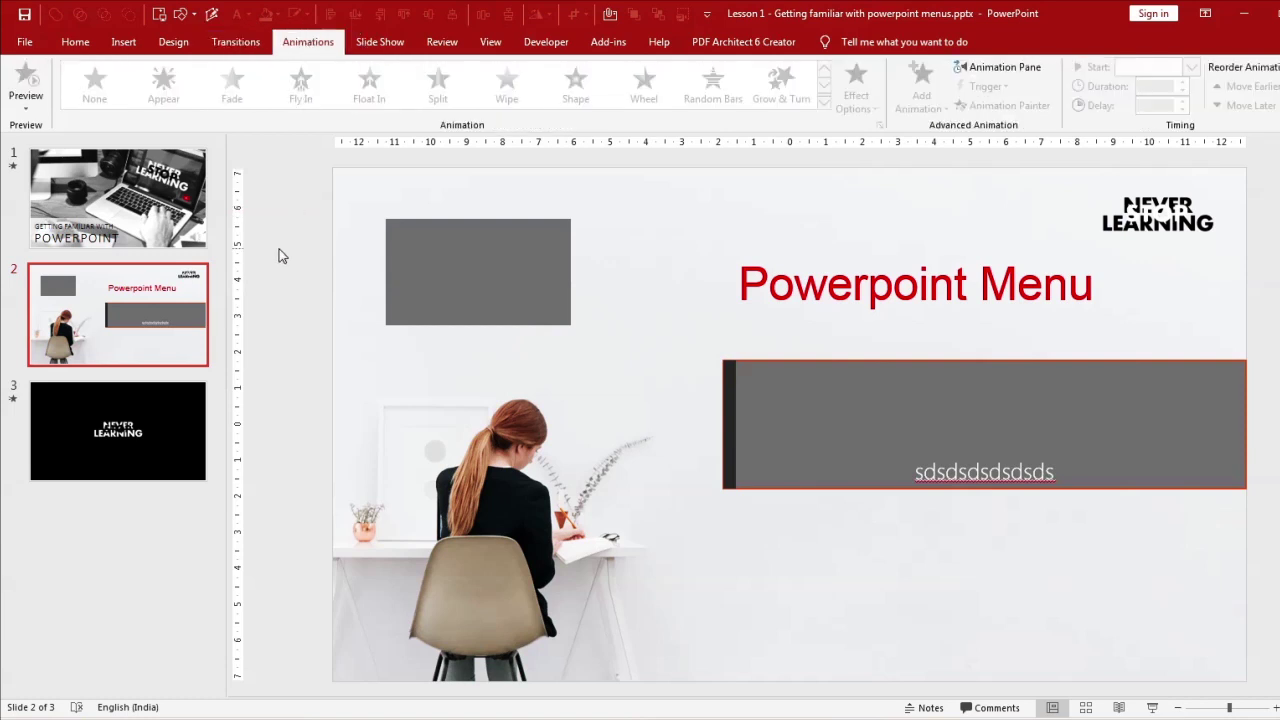
{"action": "left_click", "coordinate": [889, 458]}
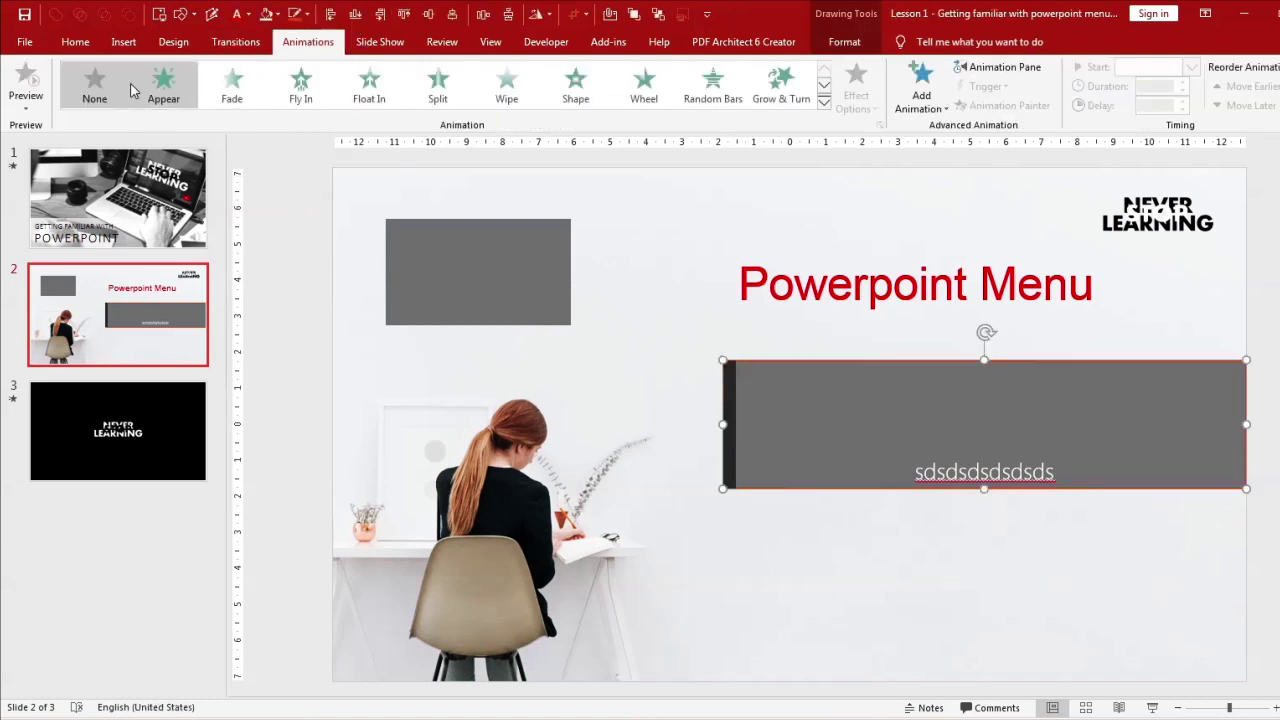
{"action": "left_click", "coordinate": [381, 42]}
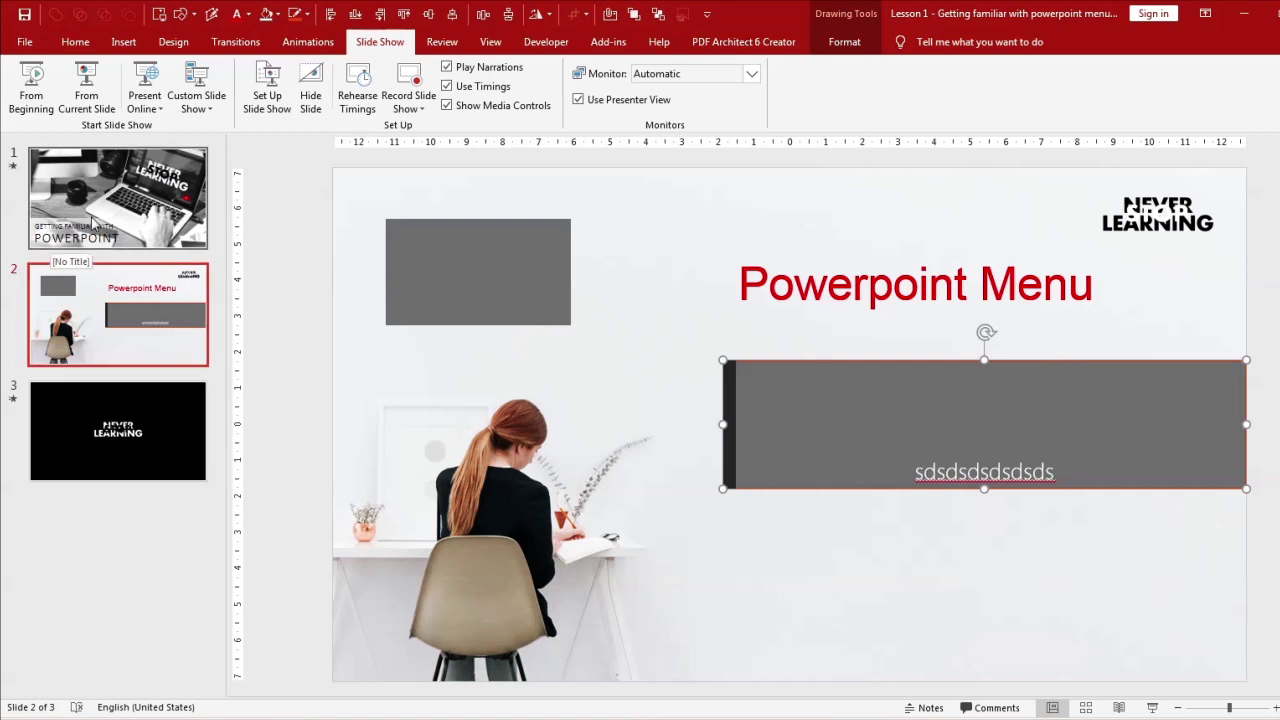
{"action": "left_click", "coordinate": [441, 42]}
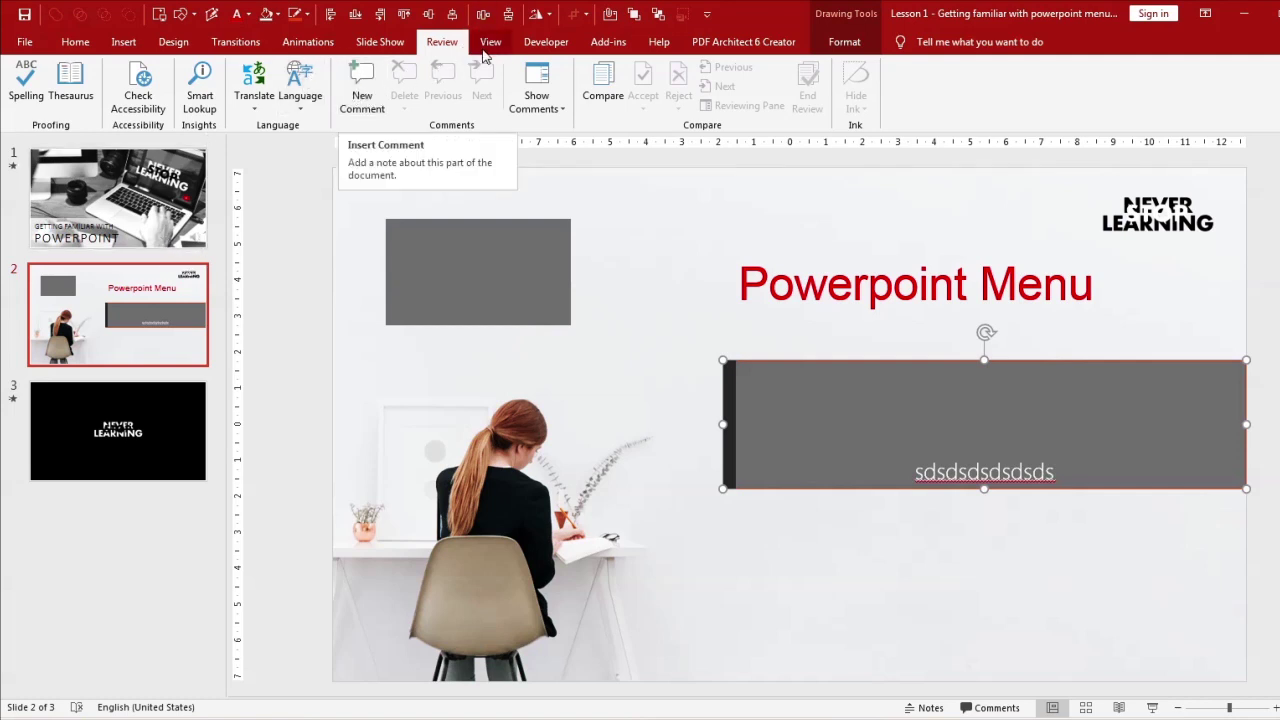
{"action": "left_click", "coordinate": [494, 44]}
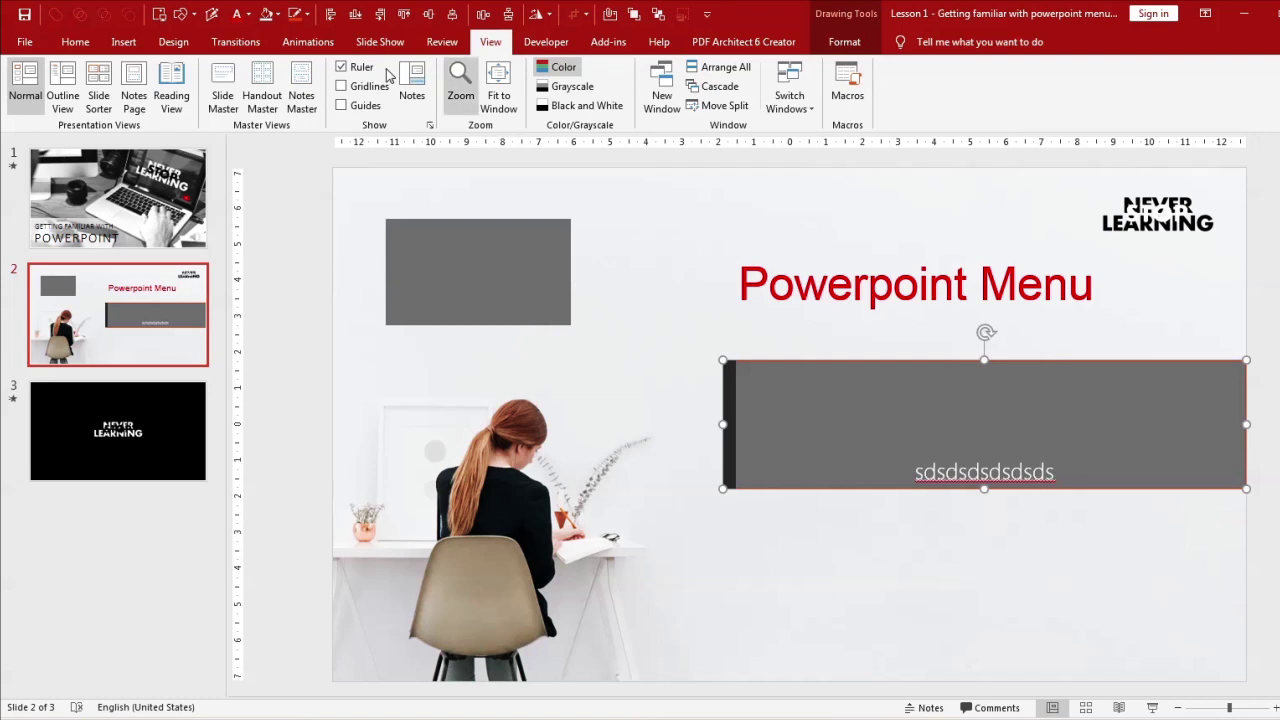